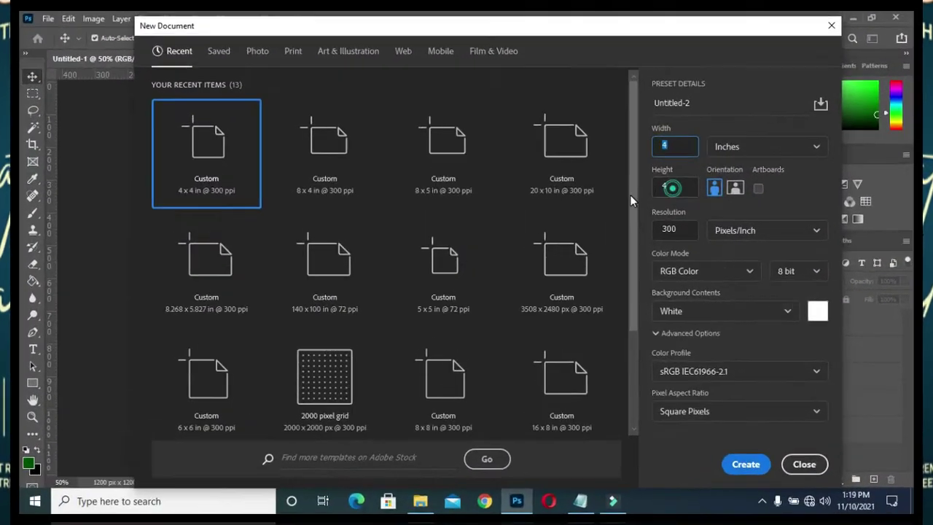
# - Move from Width to the Height setting of the 4 × 4 in, 300 ppi preset
pyautogui.press('Tab')
pyautogui.press('Tab')
# - Create the 1200 px square document and add a Gradient Fill layer
pyautogui.click(764, 475)
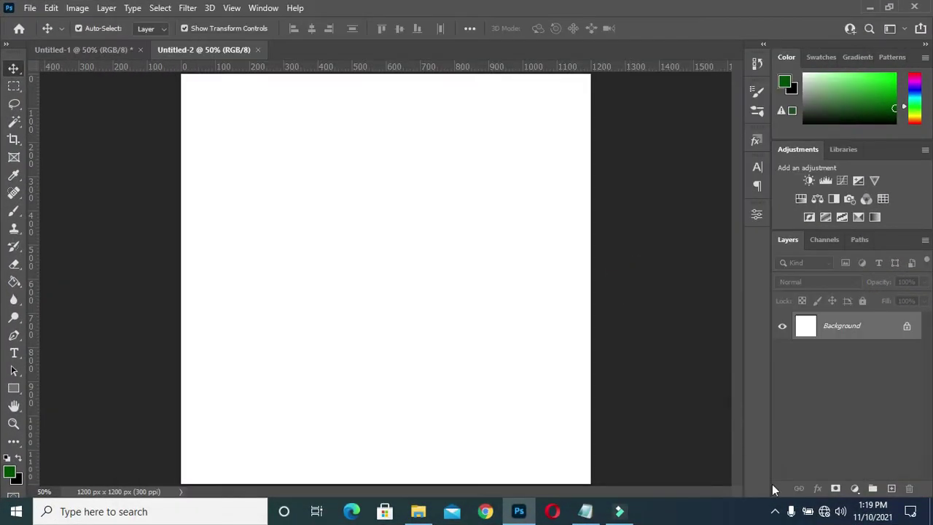
pyautogui.click(855, 488)
pyautogui.click(845, 261)
# - Set the gradient's left colour stop to dark teal 162220, copied from the notes
pyautogui.click(586, 511)
pyautogui.click(94, 110)
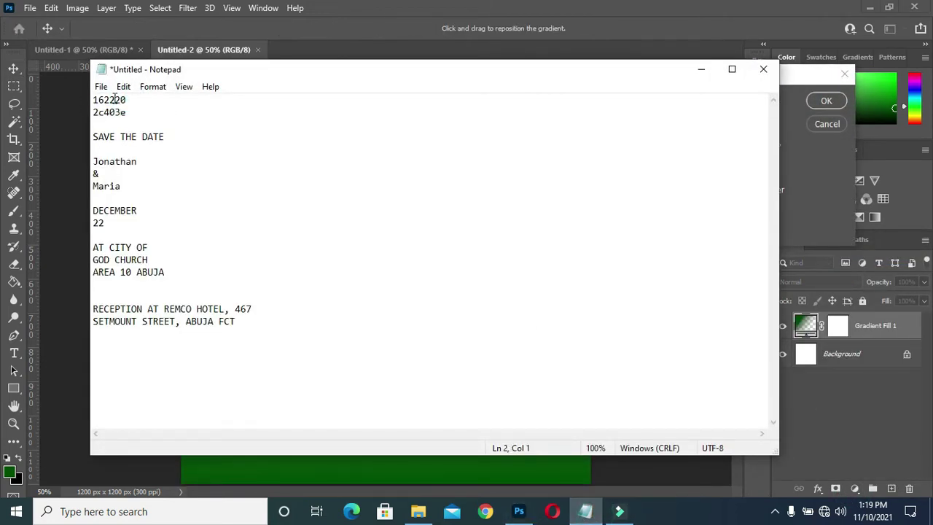
pyautogui.moveTo(127, 100); pyautogui.dragTo(87, 99)
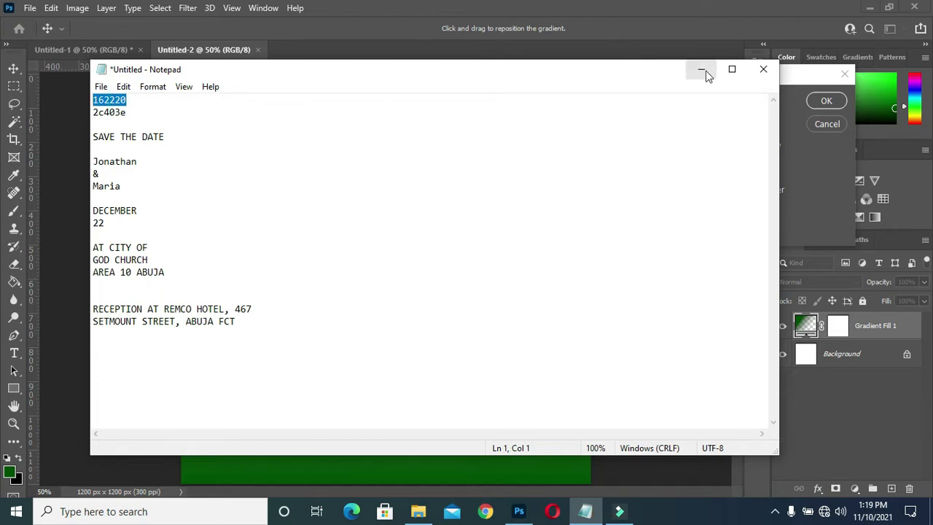
pyautogui.click(701, 69)
pyautogui.click(711, 105)
pyautogui.click(604, 315)
pyautogui.click(665, 375)
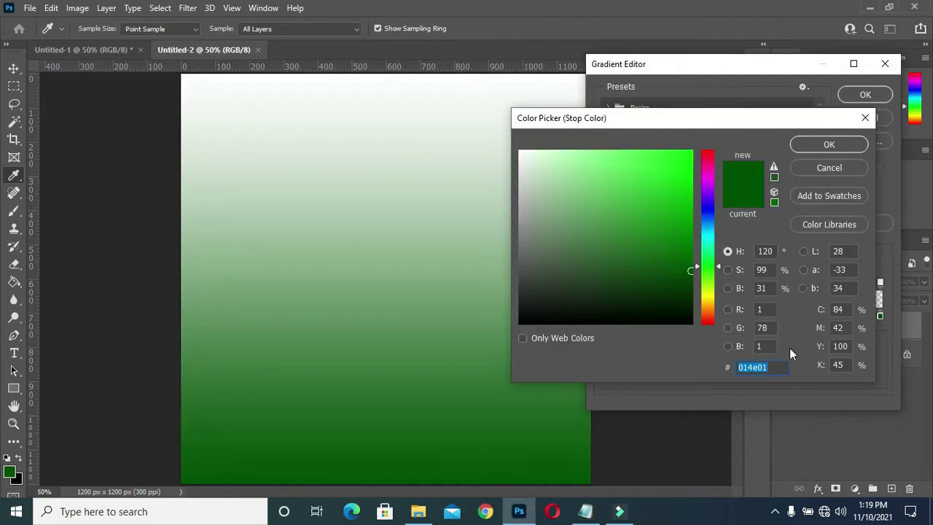
pyautogui.click(581, 503)
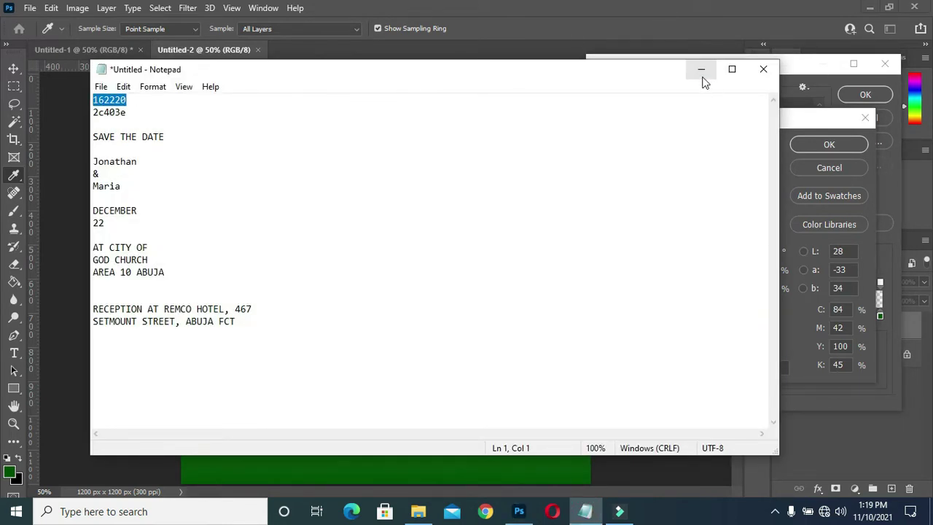
pyautogui.click(701, 68)
pyautogui.click(673, 373)
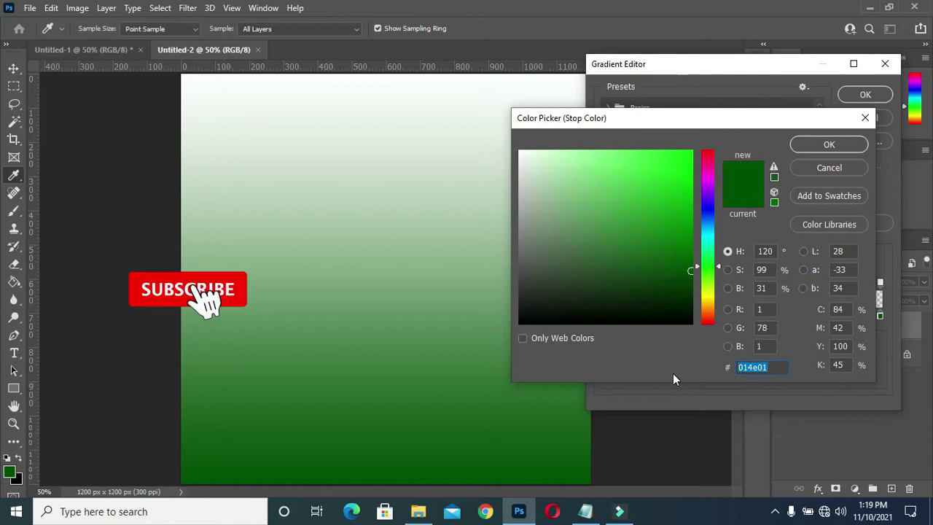
pyautogui.write('162220')
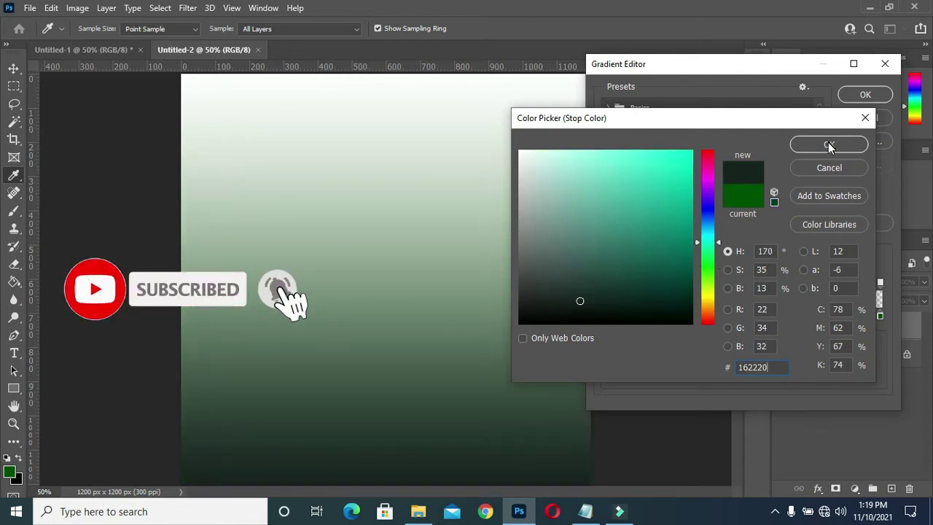
pyautogui.click(829, 144)
pyautogui.click(859, 96)
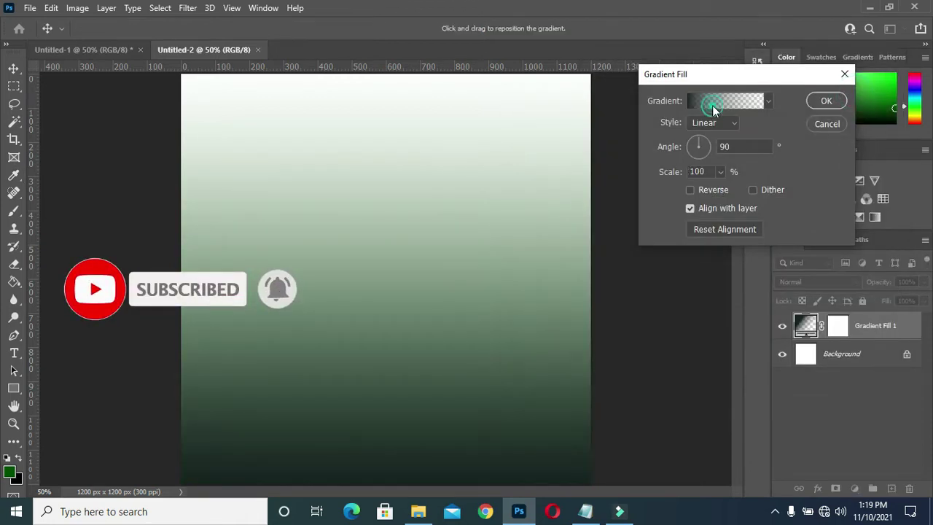
# - Set the gradient's right colour stop to 2c403e, copied from the notes
pyautogui.click(713, 110)
pyautogui.click(880, 316)
pyautogui.click(664, 374)
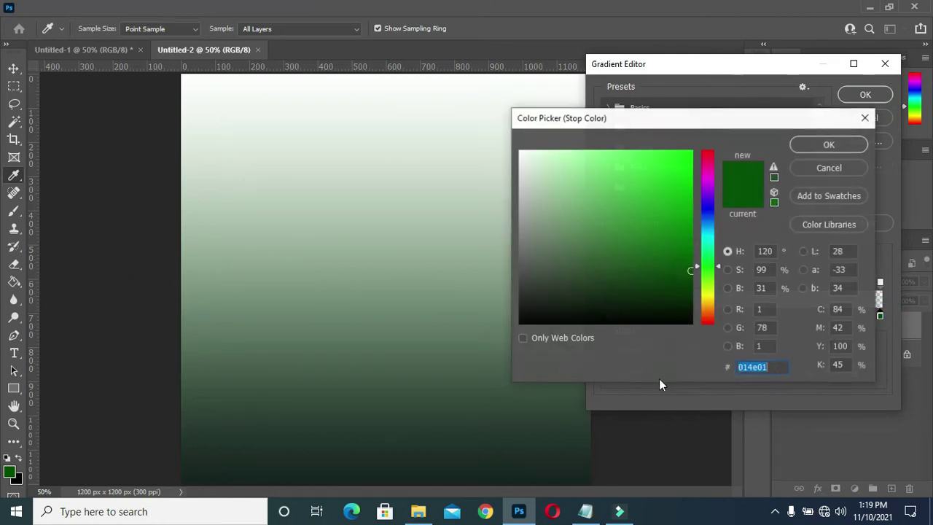
pyautogui.click(585, 511)
pyautogui.moveTo(140, 112); pyautogui.dragTo(113, 122)
pyautogui.hotkey('ctrl', 'c')
pyautogui.click(702, 69)
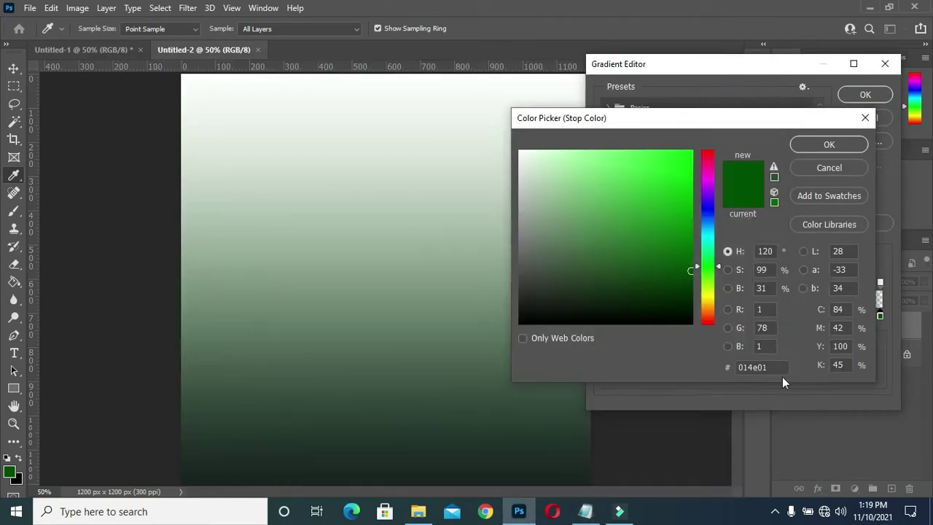
pyautogui.doubleClick(773, 366)
pyautogui.hotkey('ctrl', 'v')
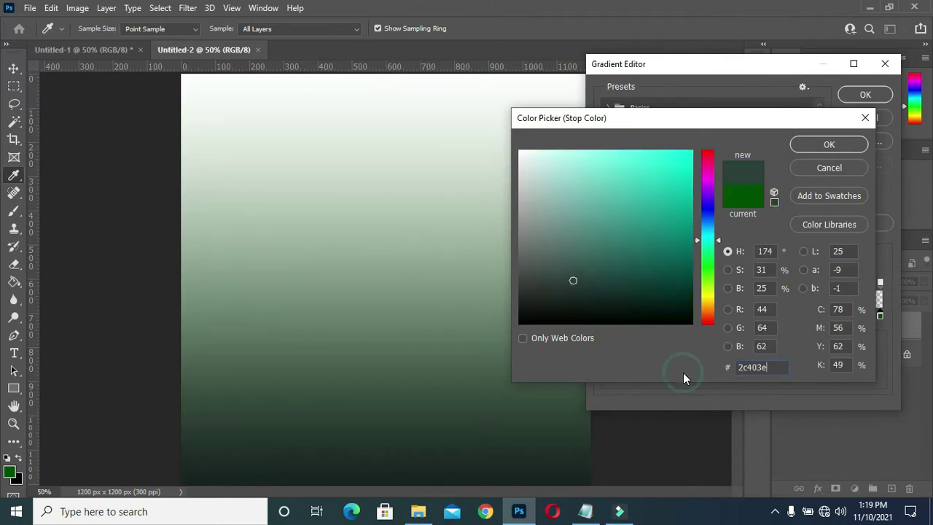
pyautogui.click(801, 145)
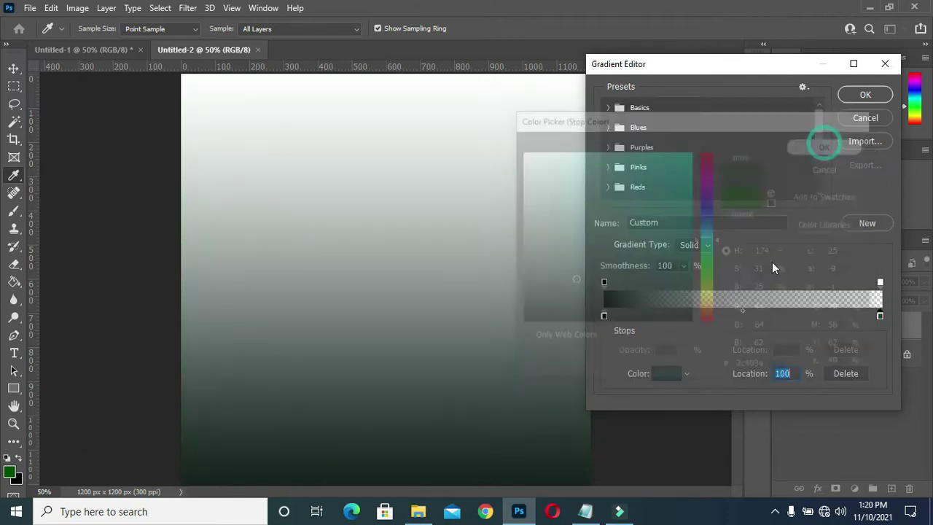
# - Check the left stop is 162220, make the right side fully opaque, and accept the gradient
pyautogui.click(604, 317)
pyautogui.click(666, 373)
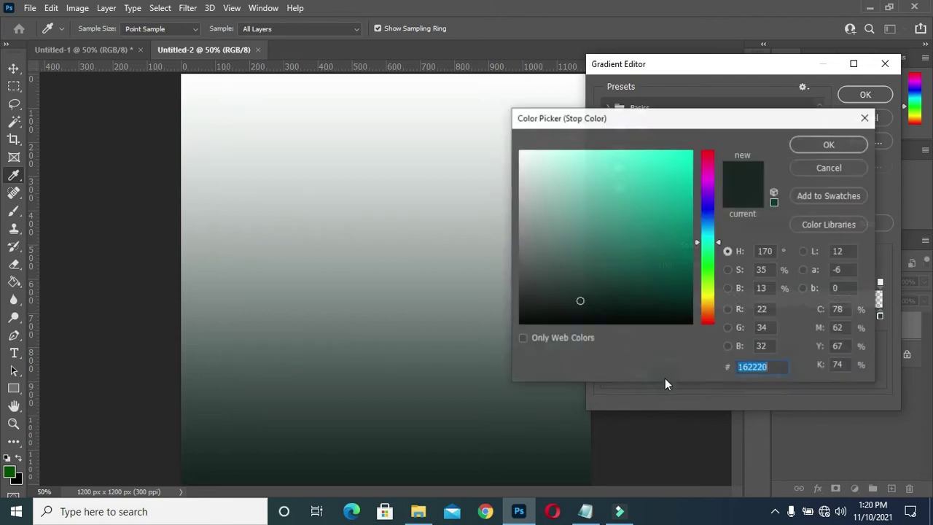
pyautogui.click(824, 143)
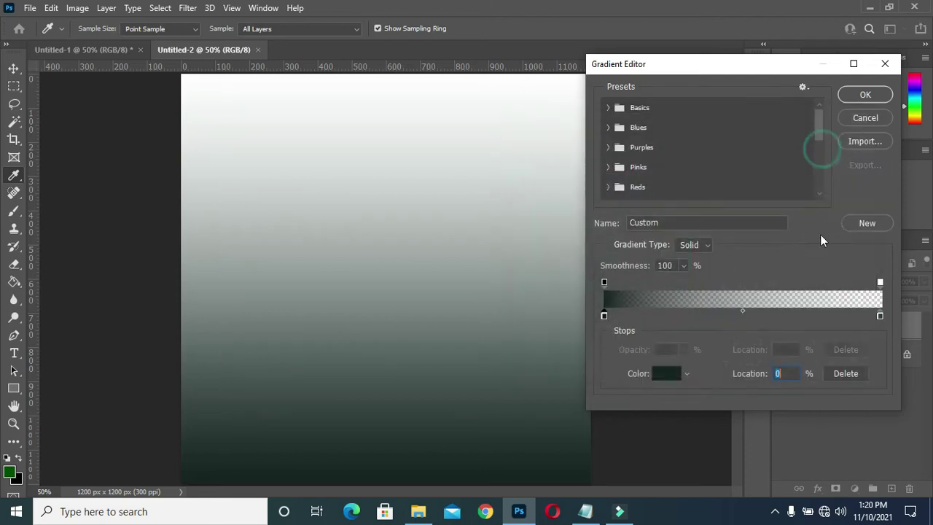
pyautogui.click(880, 282)
pyautogui.moveTo(630, 355); pyautogui.dragTo(760, 353)
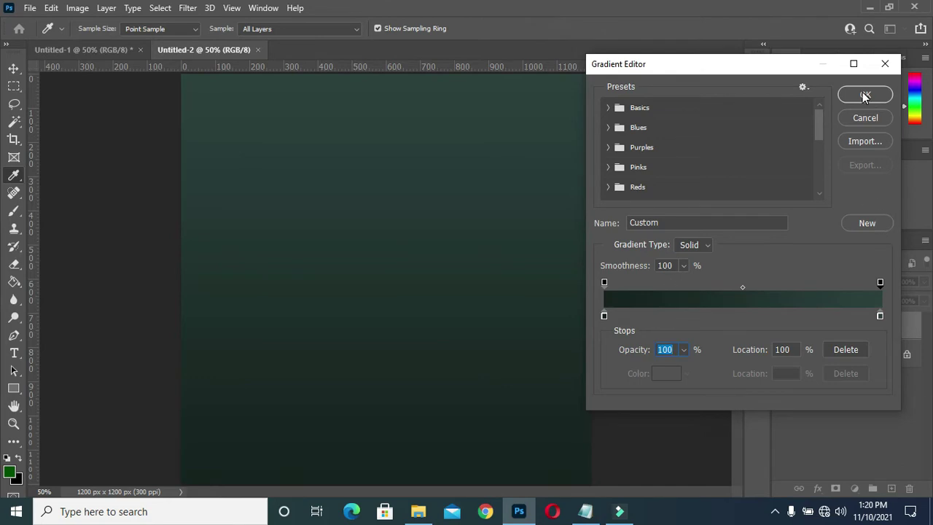
pyautogui.click(865, 95)
# - Make the gradient fill Radial and Reversed so the centre is lighter, and commit it
pyautogui.click(722, 123)
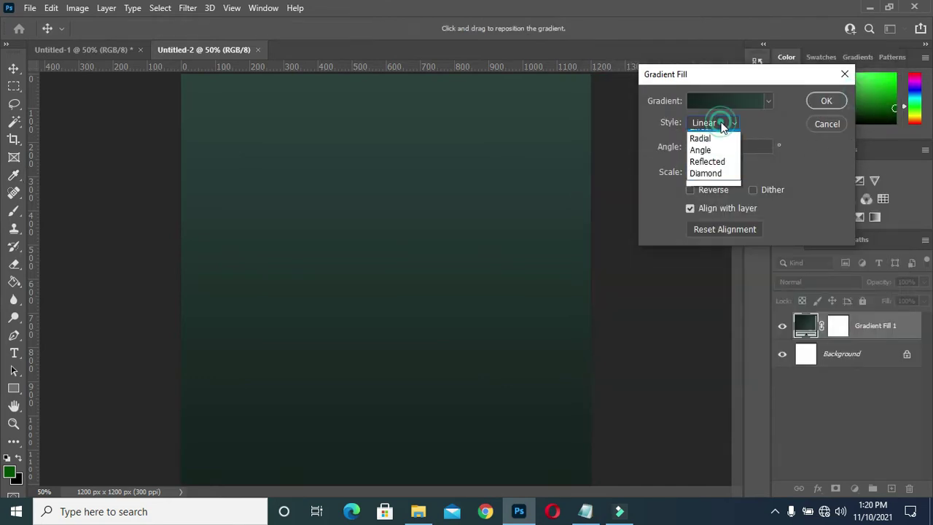
pyautogui.click(720, 146)
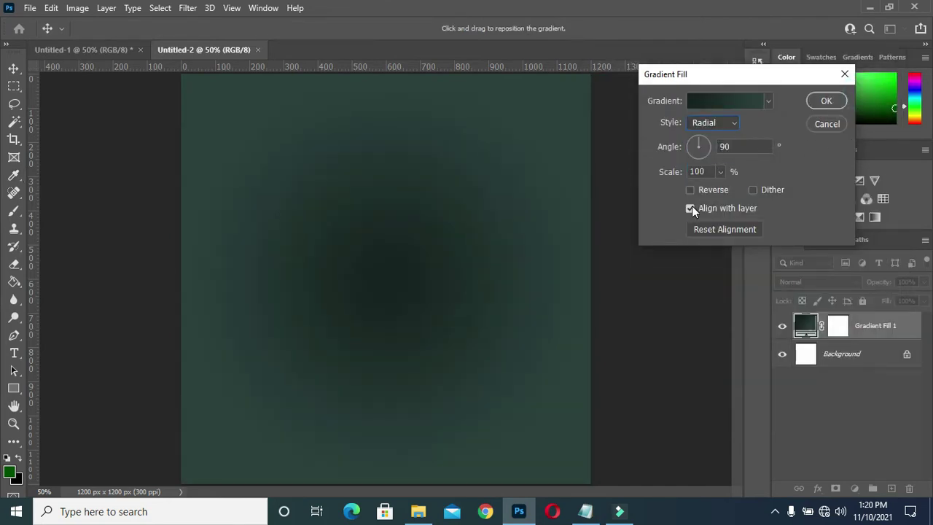
pyautogui.click(689, 189)
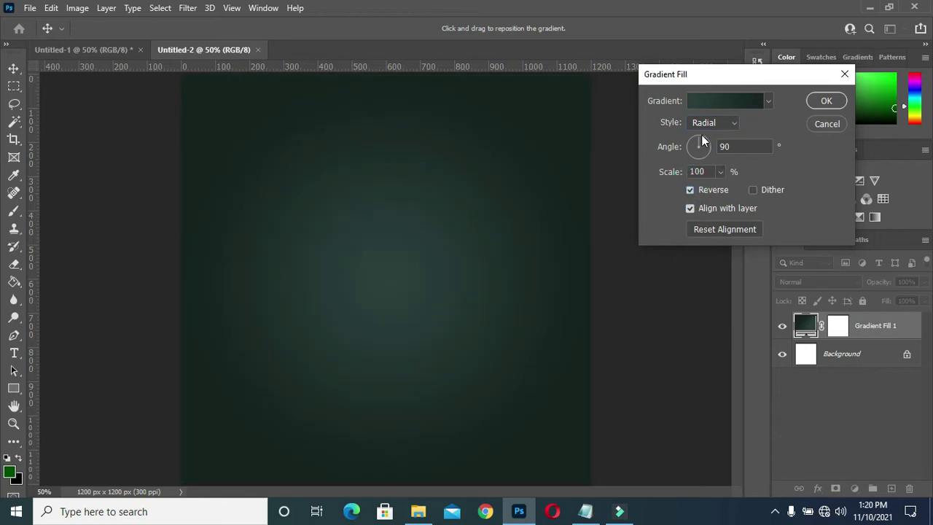
pyautogui.moveTo(709, 171)
pyautogui.mouseDown()
pyautogui.moveTo(666, 178)
pyautogui.moveTo(683, 179)
pyautogui.mouseUp()
pyautogui.click(827, 101)
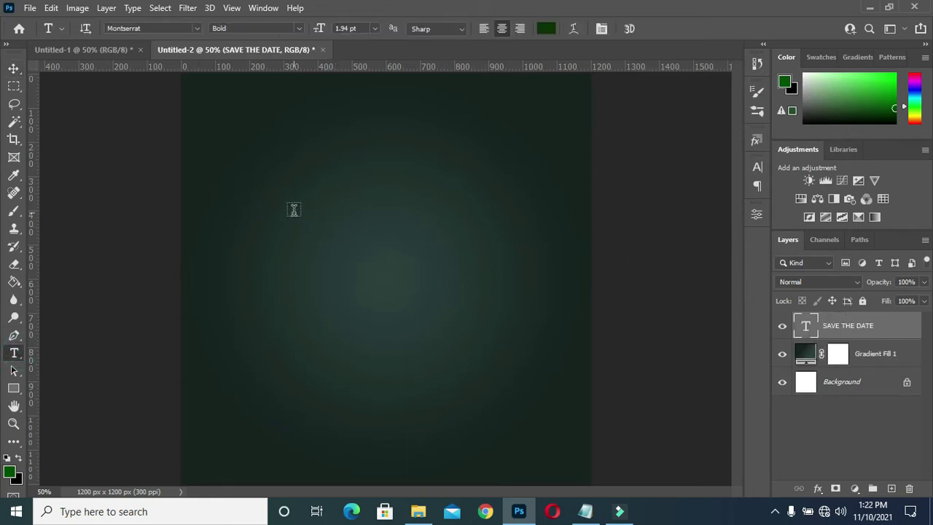
# - Place SAVE THE DATE, enlarge it about 7.5× centred near the top, and delete the duplicate layer
pyautogui.click(293, 209)
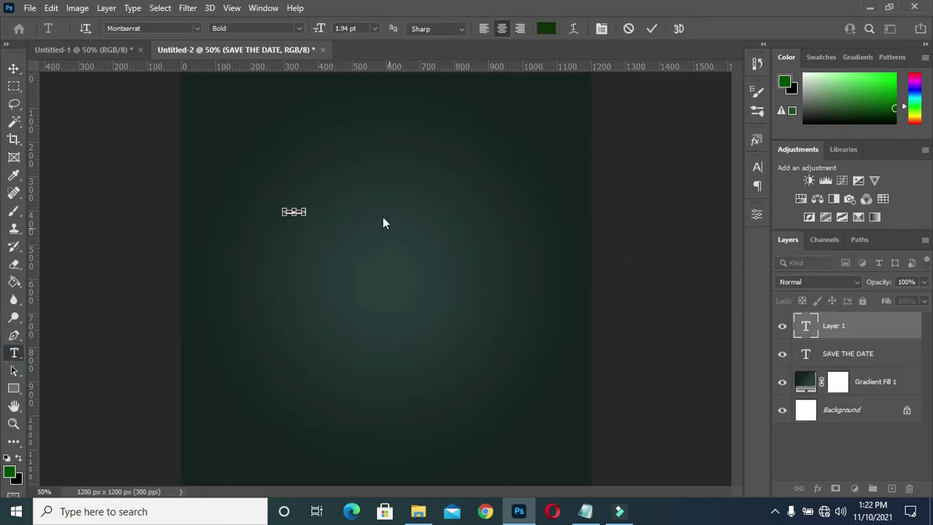
pyautogui.click(651, 28)
pyautogui.click(13, 68)
pyautogui.moveTo(310, 211); pyautogui.dragTo(449, 284)
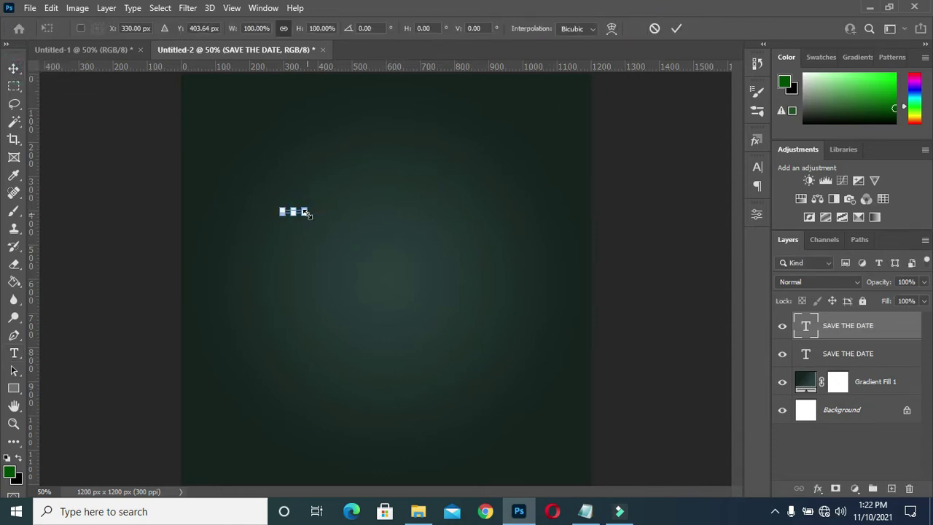
pyautogui.moveTo(396, 223); pyautogui.dragTo(414, 227)
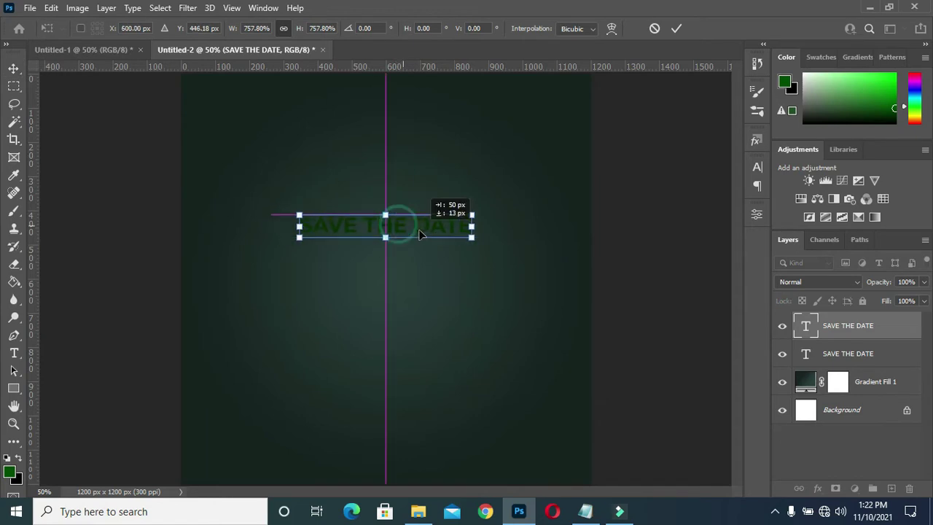
pyautogui.click(825, 353)
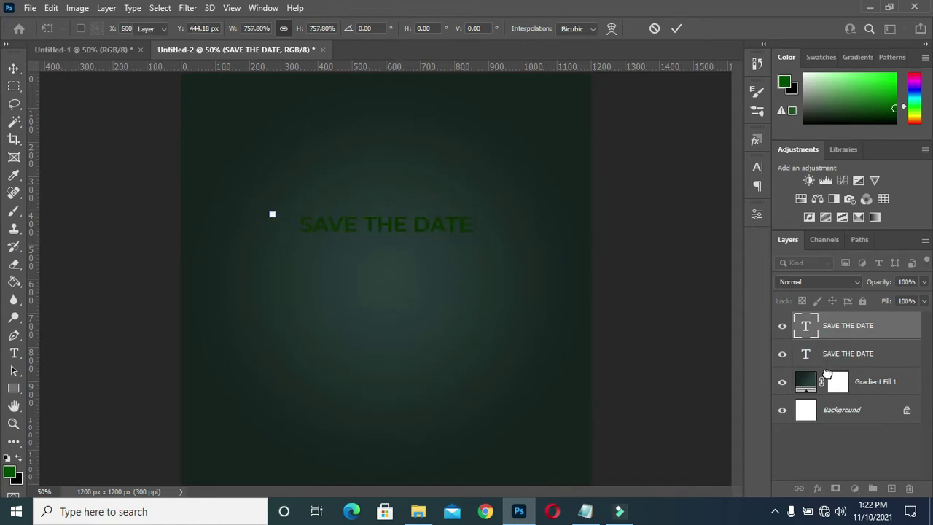
pyautogui.click(837, 355)
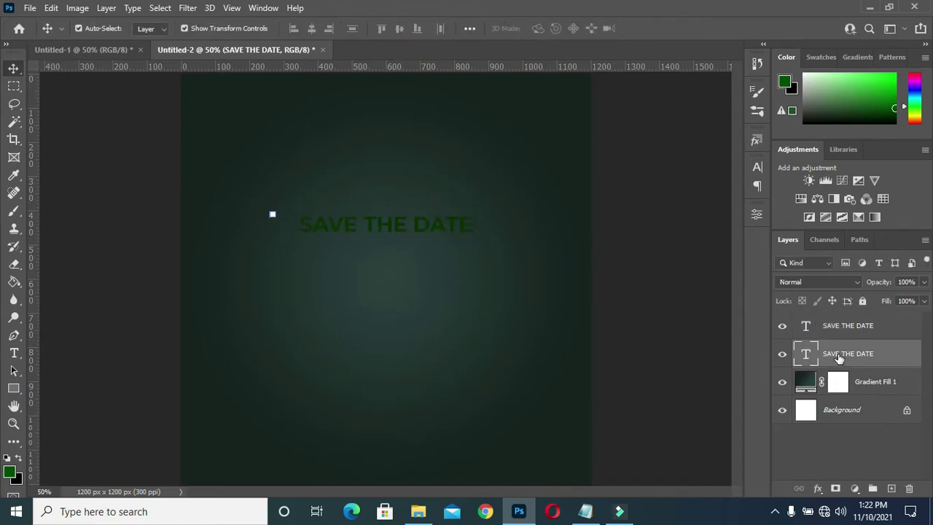
pyautogui.press('Delete')
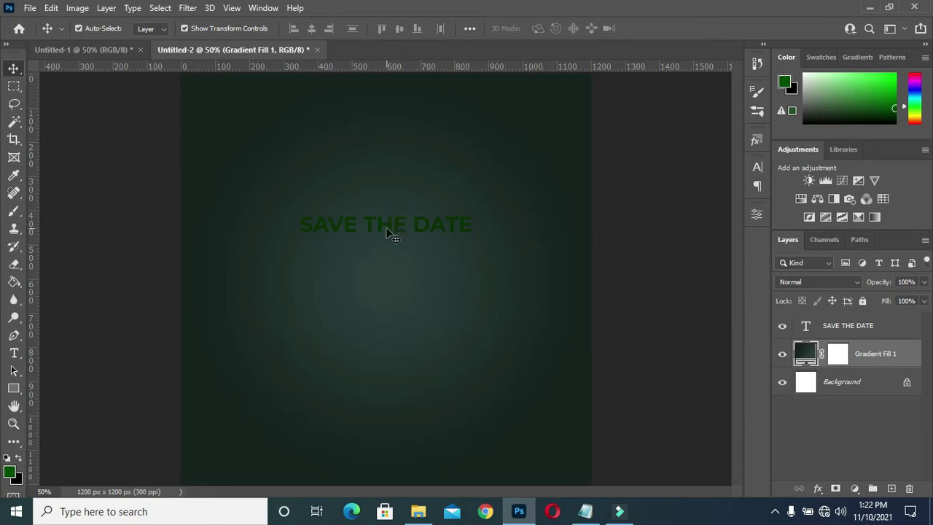
# - Colour the SAVE THE DATE text pale yellow (f3ce23)
pyautogui.click(848, 328)
pyautogui.click(718, 245)
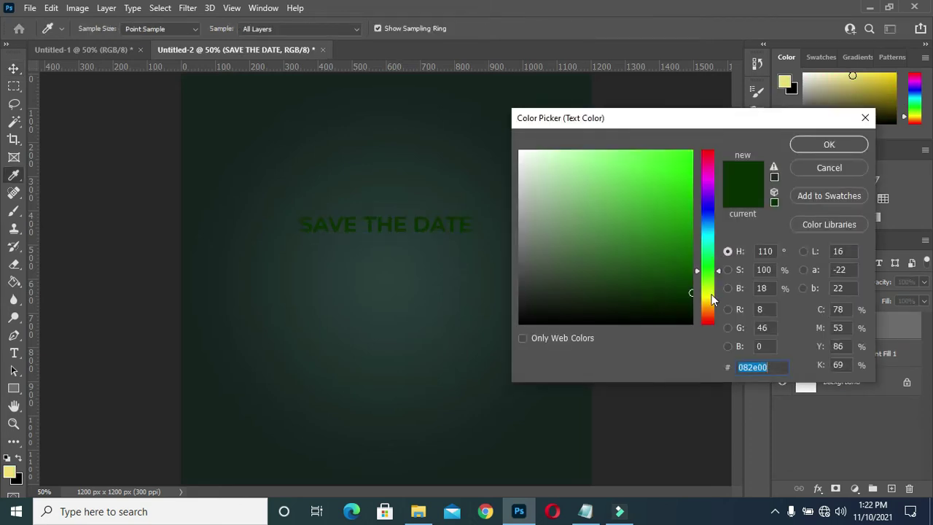
pyautogui.moveTo(711, 294); pyautogui.dragTo(707, 306)
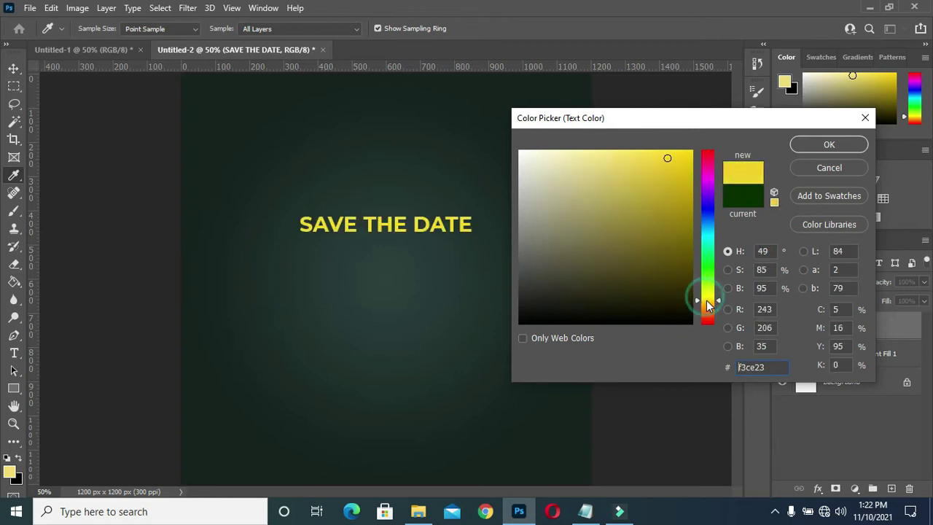
pyautogui.click(606, 151)
pyautogui.click(809, 144)
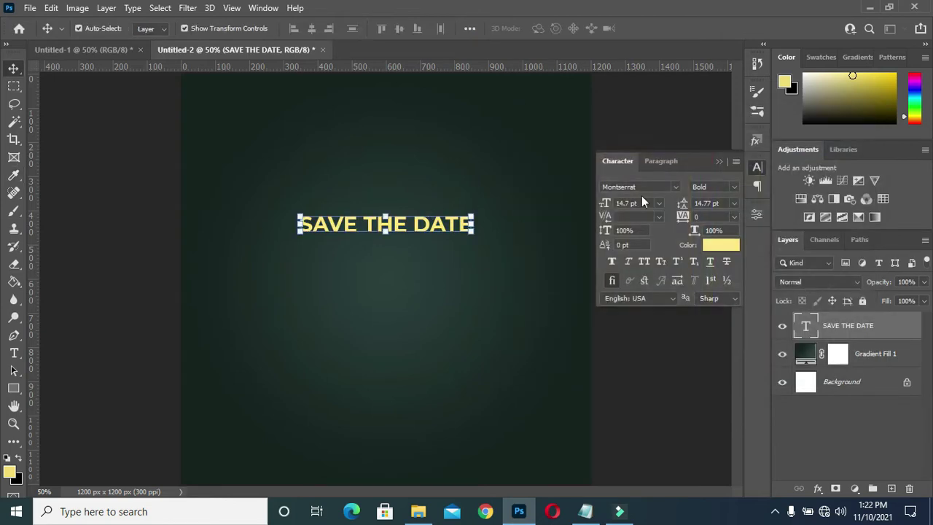
# - Set the SAVE THE DATE title in Raleway Bold
pyautogui.click(720, 161)
pyautogui.click(757, 168)
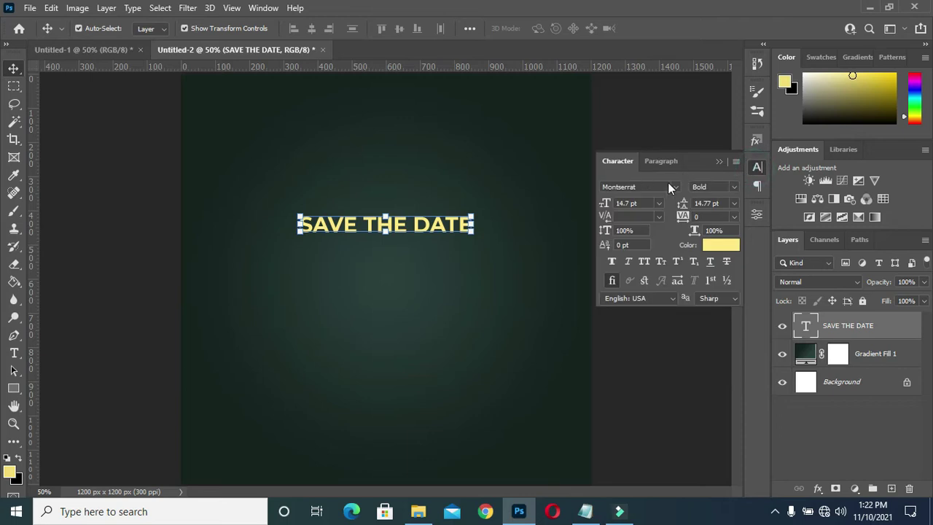
pyautogui.click(677, 187)
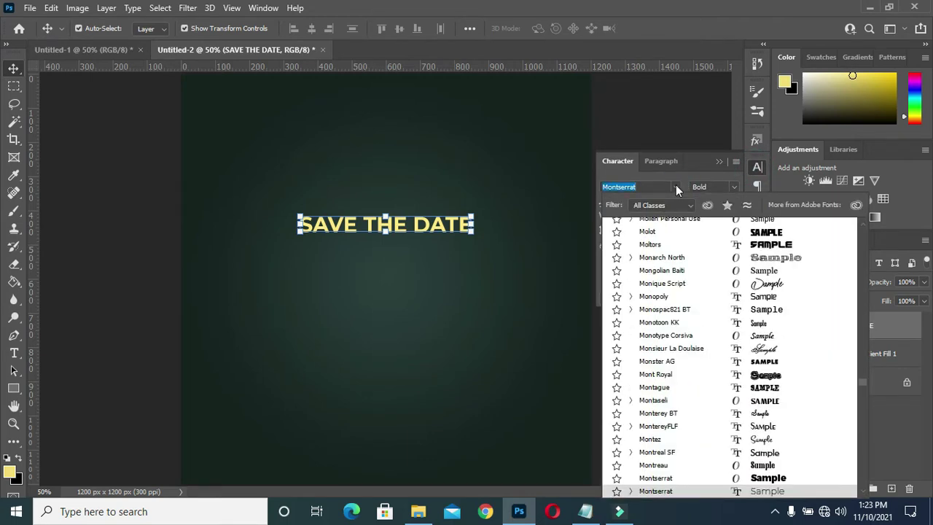
pyautogui.write('R')
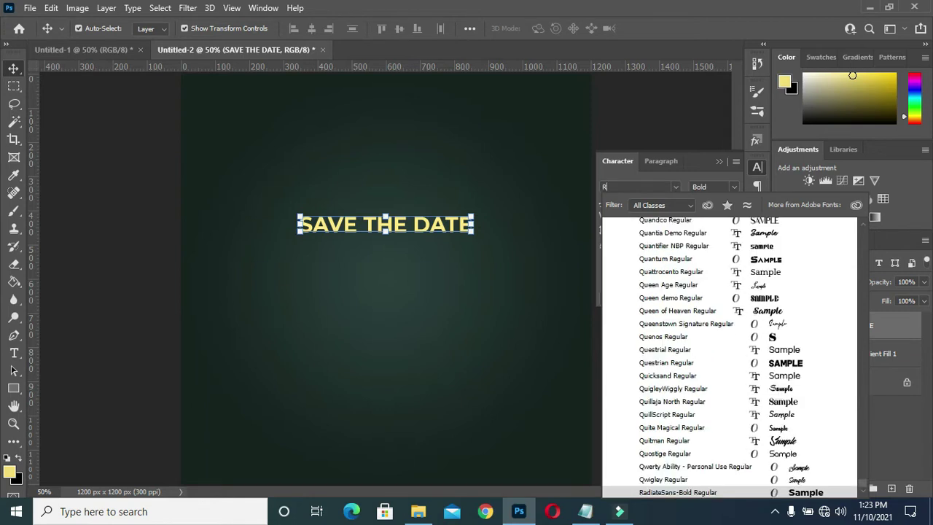
pyautogui.write('ALE')
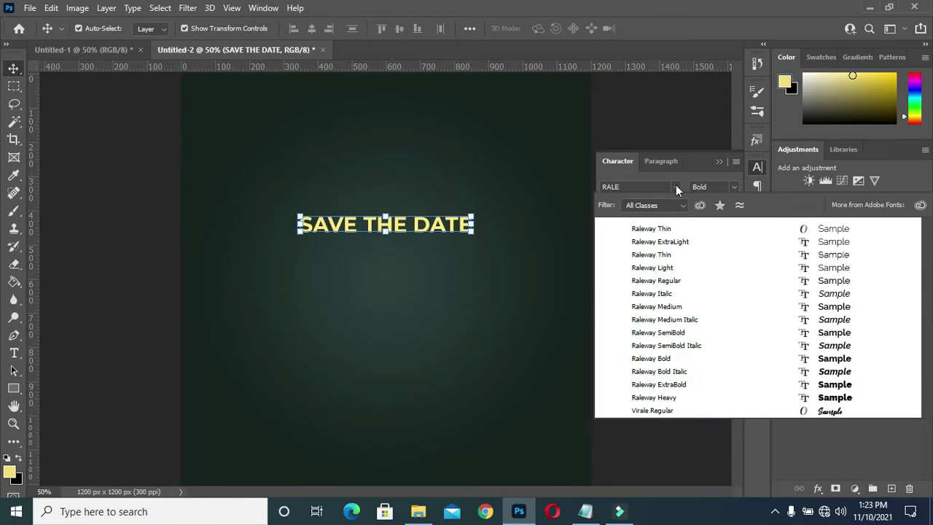
pyautogui.write('E')
pyautogui.press('BackSpace')
pyautogui.click(656, 360)
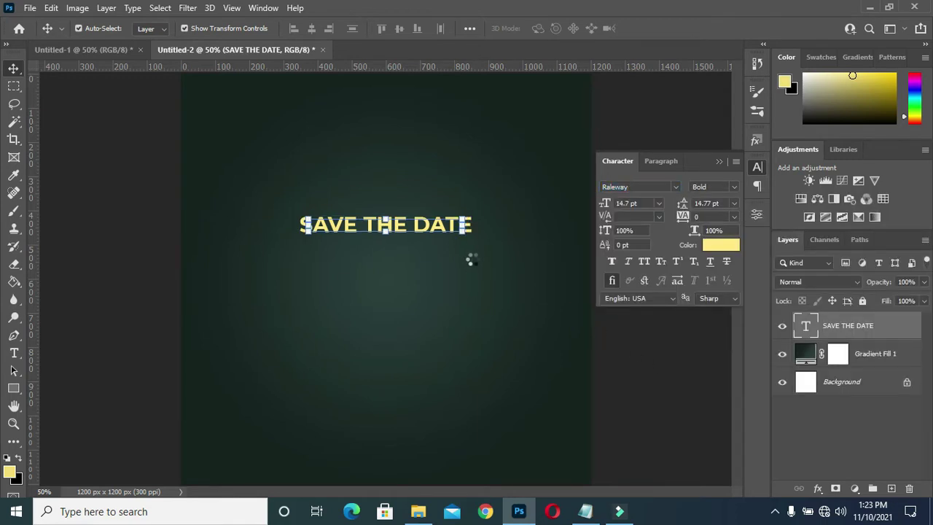
pyautogui.click(718, 161)
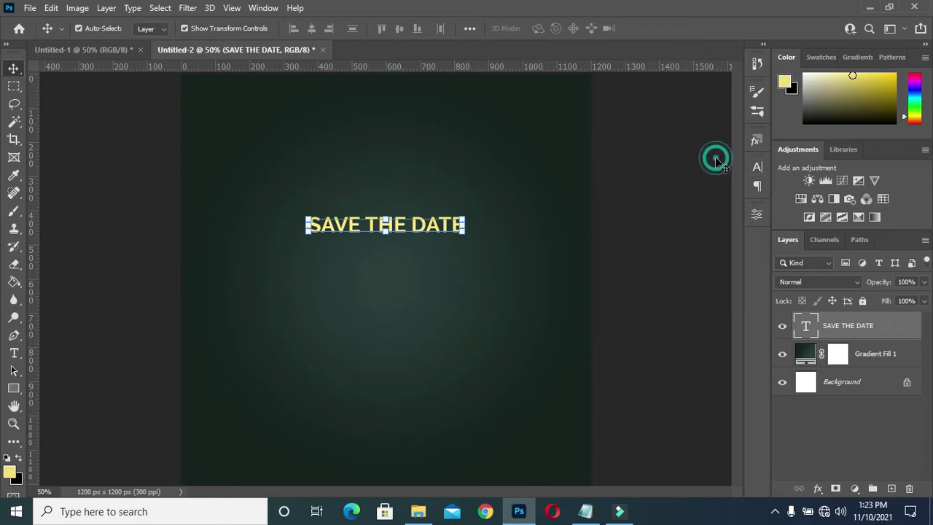
pyautogui.click(614, 246)
# - Shrink the title to about 60% (59.71%) and keep it centred
pyautogui.click(425, 227)
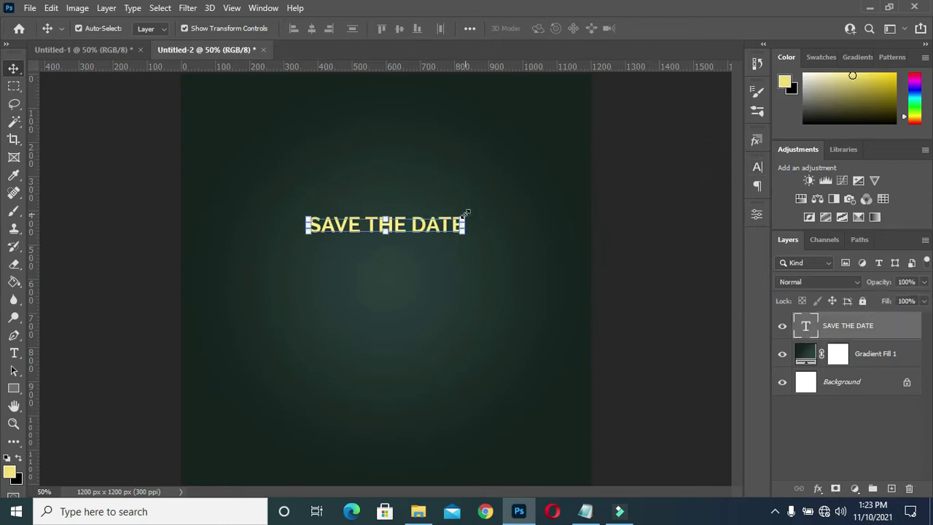
pyautogui.click(460, 221)
pyautogui.moveTo(459, 224)
pyautogui.mouseDown()
pyautogui.moveTo(398, 227)
pyautogui.moveTo(424, 242)
pyautogui.mouseUp()
pyautogui.click(676, 28)
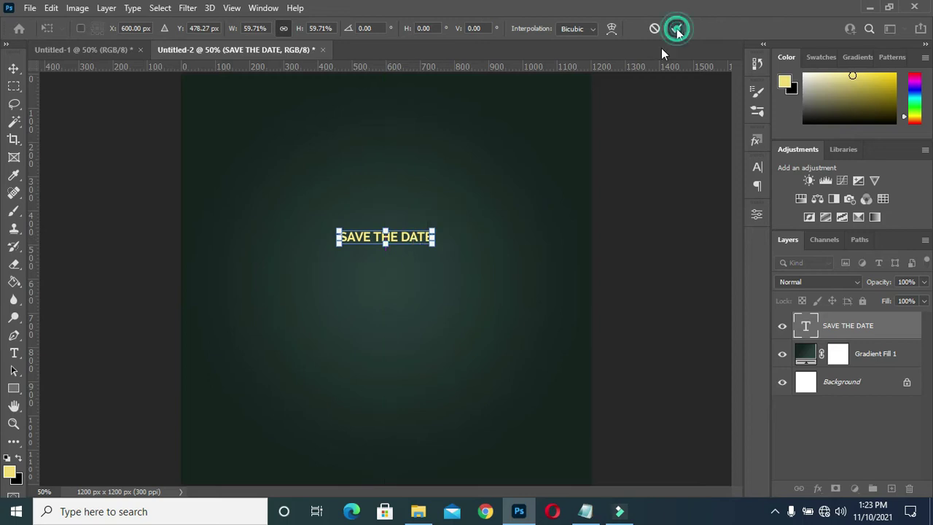
pyautogui.click(586, 511)
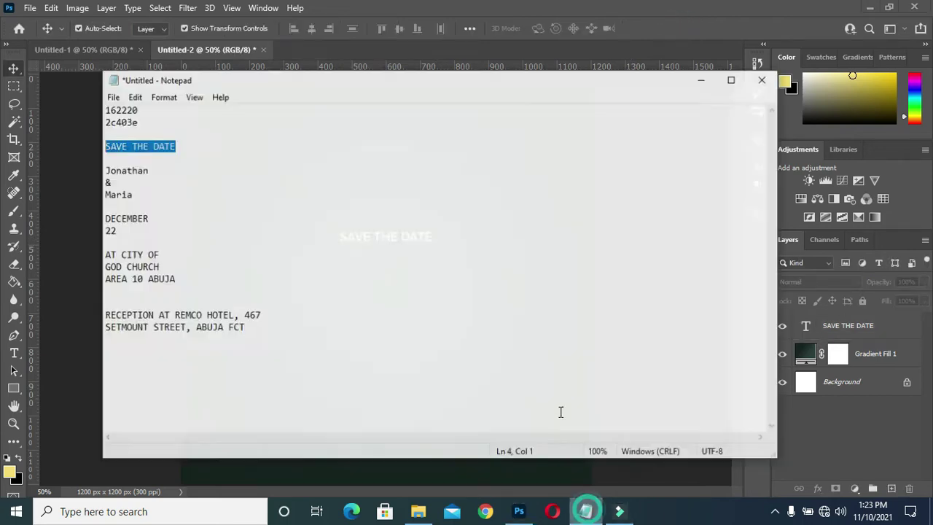
# - Copy the first partner's name from the notes and duplicate the title layer just below it
pyautogui.moveTo(138, 161); pyautogui.dragTo(92, 161)
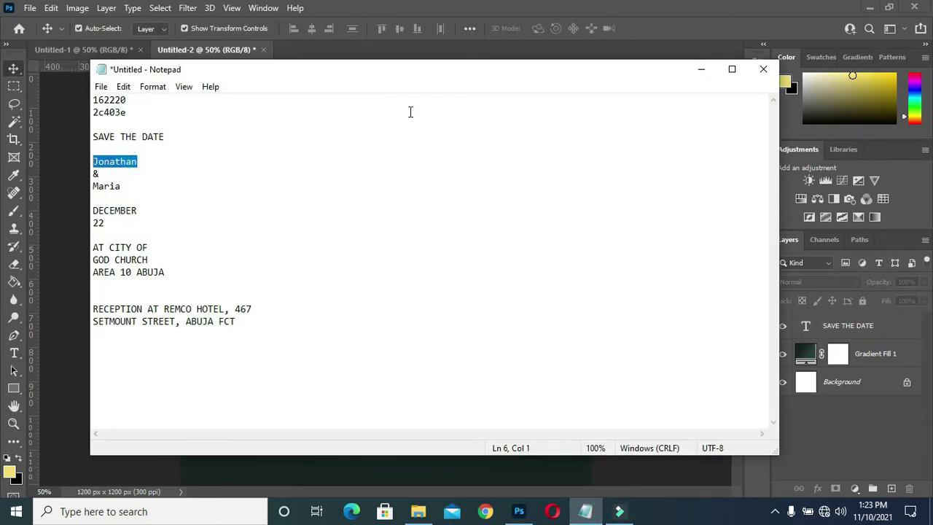
pyautogui.click(702, 69)
pyautogui.click(380, 236)
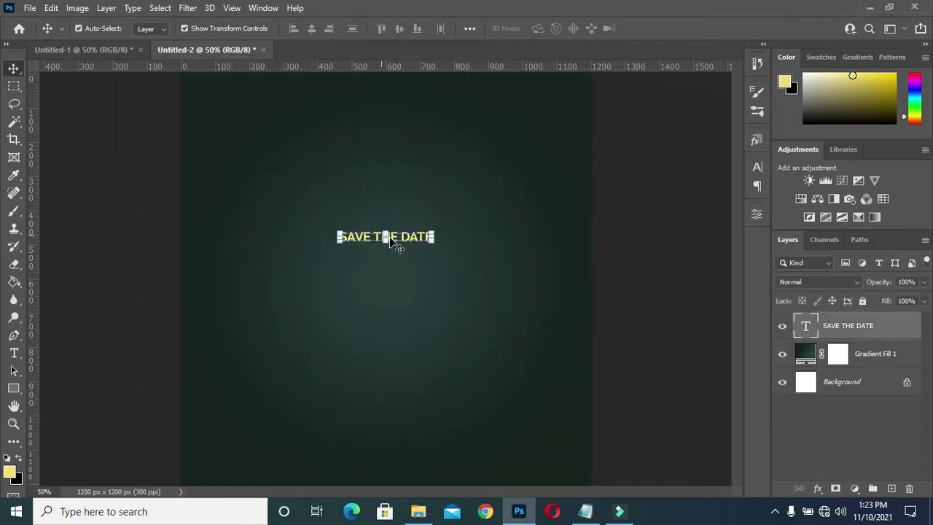
pyautogui.hotkey('ctrl', 'j')
pyautogui.moveTo(394, 243); pyautogui.dragTo(399, 270)
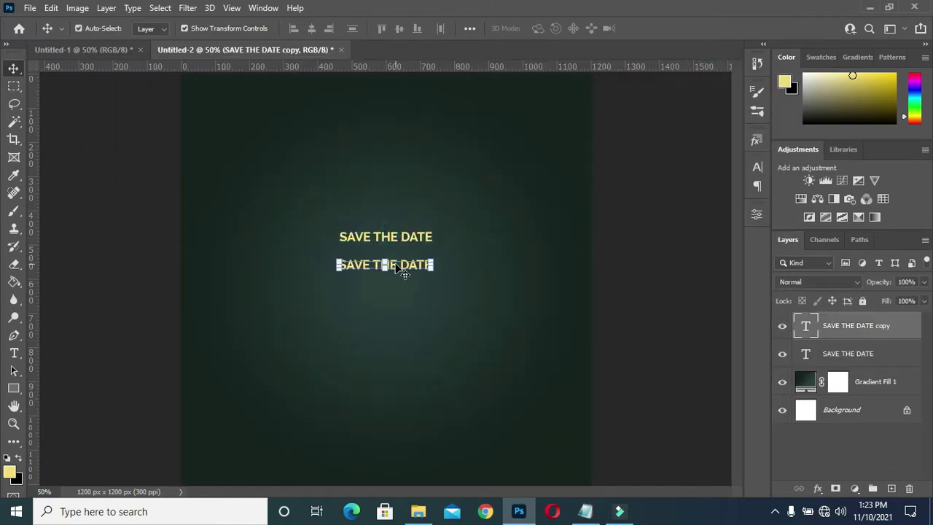
# - Replace the duplicated line's text with the first partner's name
pyautogui.doubleClick(396, 266)
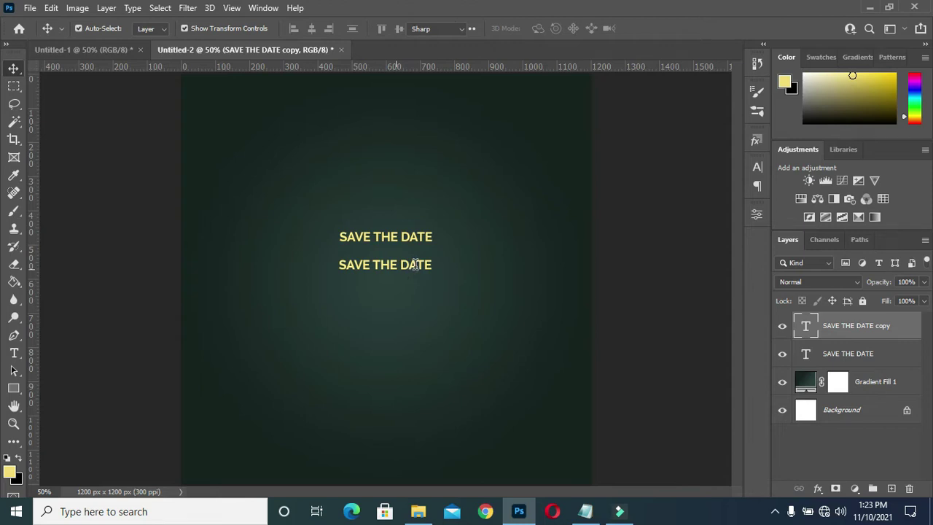
pyautogui.press('t')
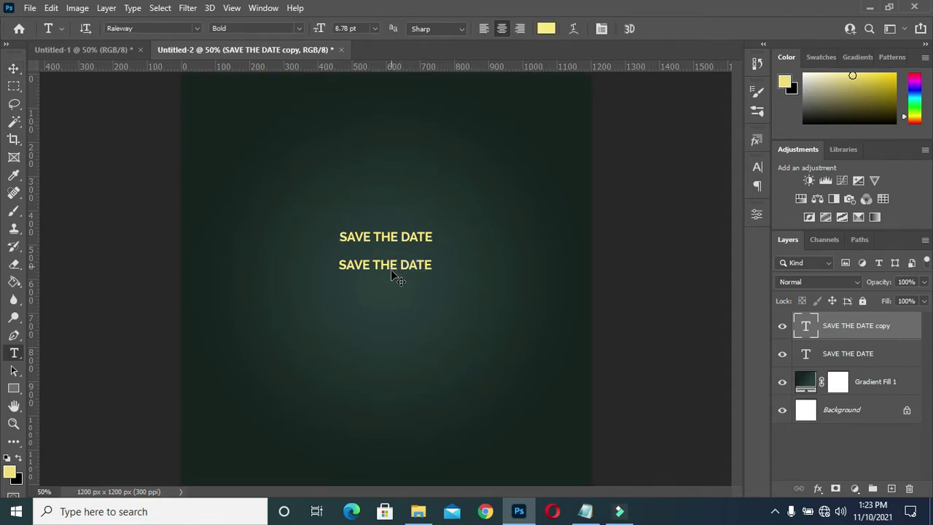
pyautogui.click(394, 266)
pyautogui.hotkey('ctrl', 'a')
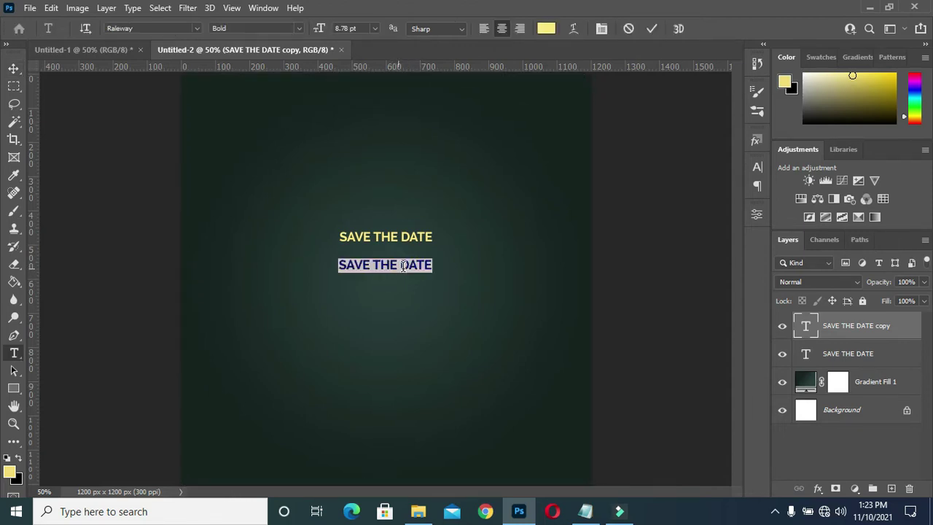
pyautogui.write('Jonathan')
pyautogui.click(651, 29)
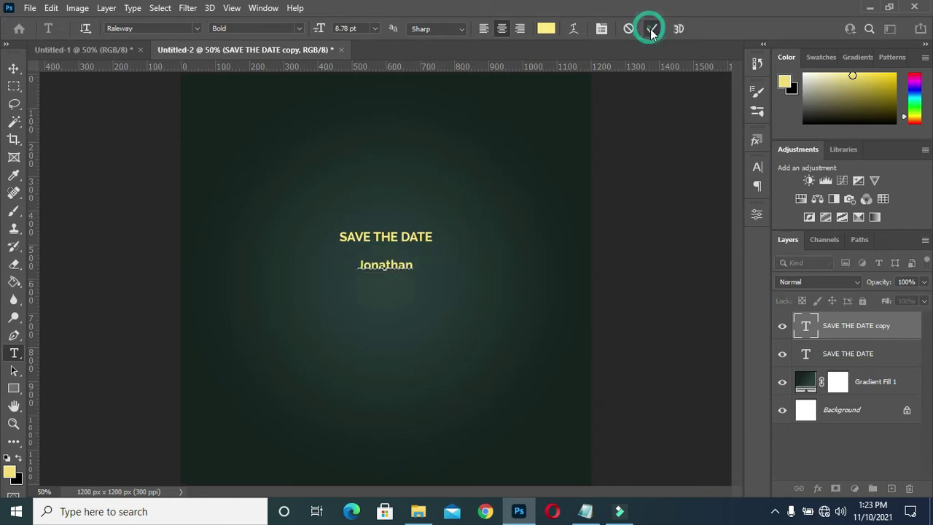
pyautogui.click(757, 167)
pyautogui.click(677, 186)
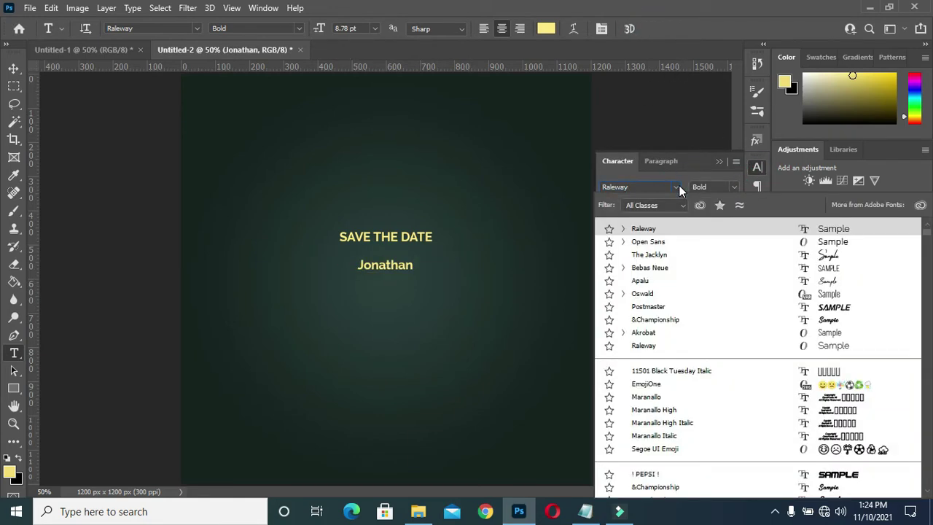
# - Apply The Jacklyn Regular script font to the name line, undoing an accidental deletion
pyautogui.write('THEI')
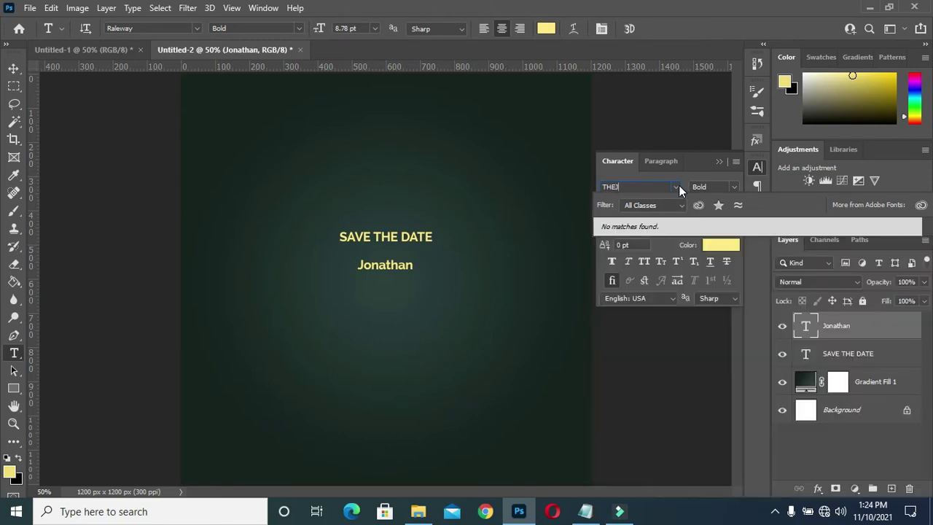
pyautogui.click(677, 187)
pyautogui.press('Delete')
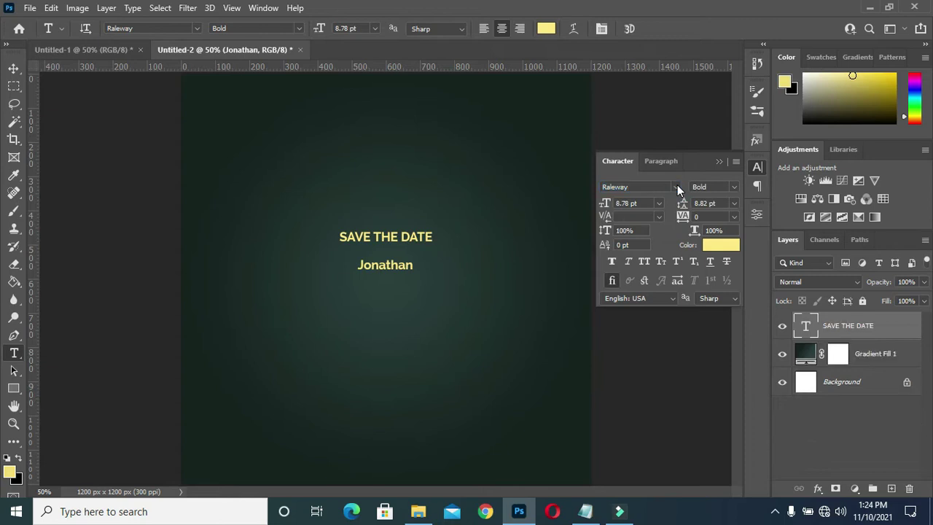
pyautogui.press('h')
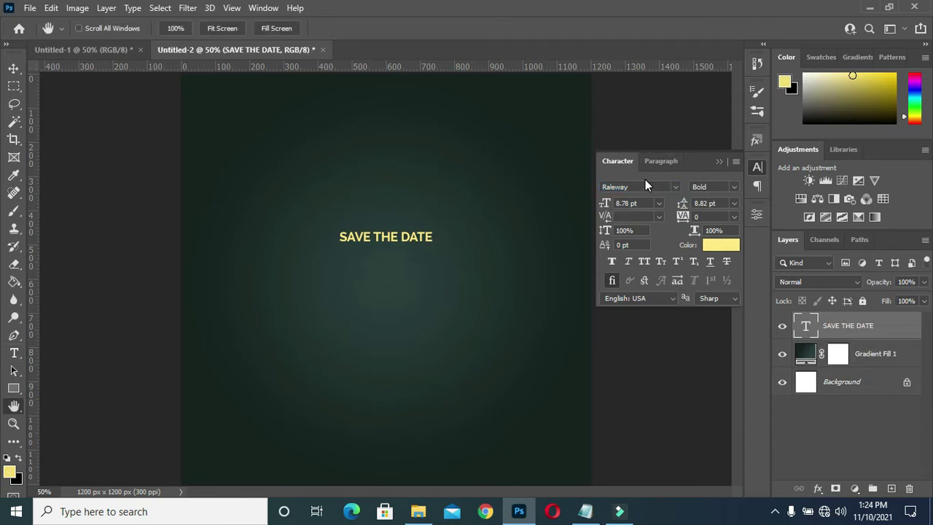
pyautogui.hotkey('ctrl', 'z')
pyautogui.hotkey('ctrl', 'z')
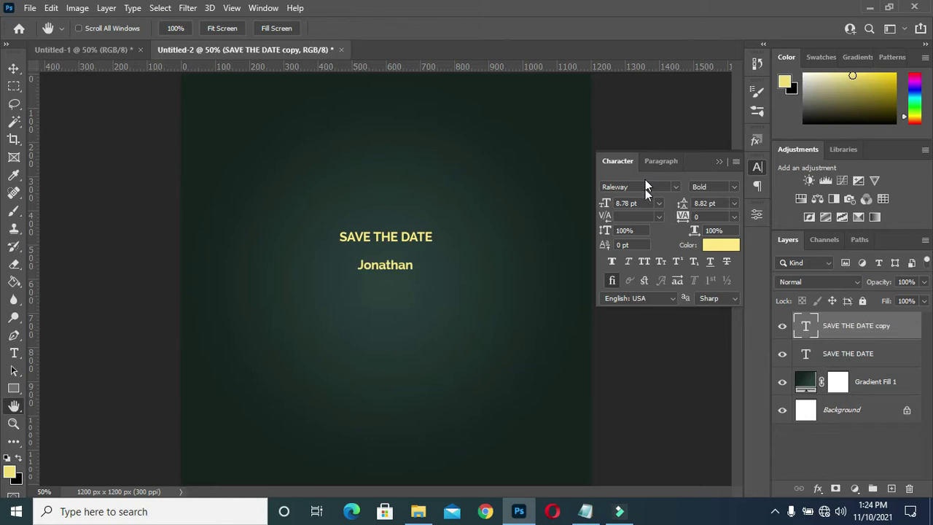
pyautogui.hotkey('ctrl', 'z')
pyautogui.hotkey('ctrl', 'shift', 'z')
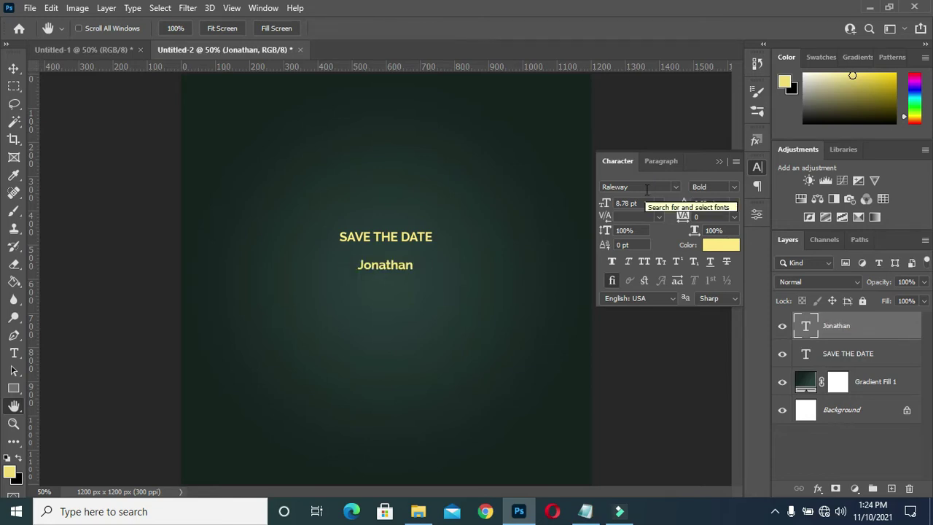
pyautogui.click(676, 188)
pyautogui.write('T')
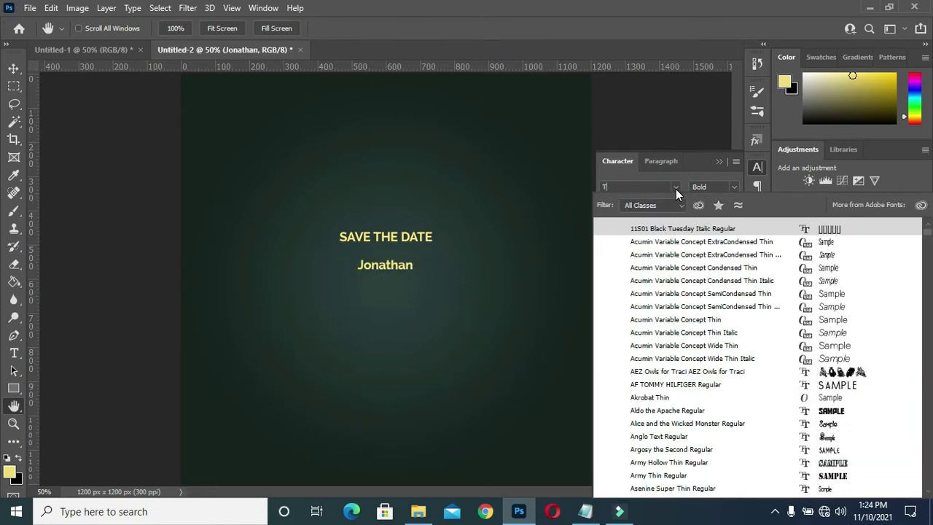
pyautogui.write('HE')
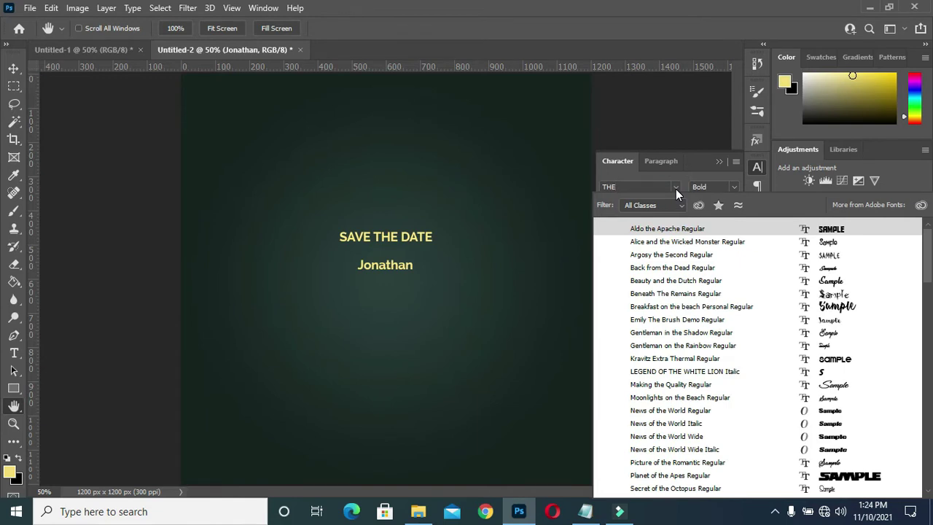
pyautogui.write('he Jacklyn')
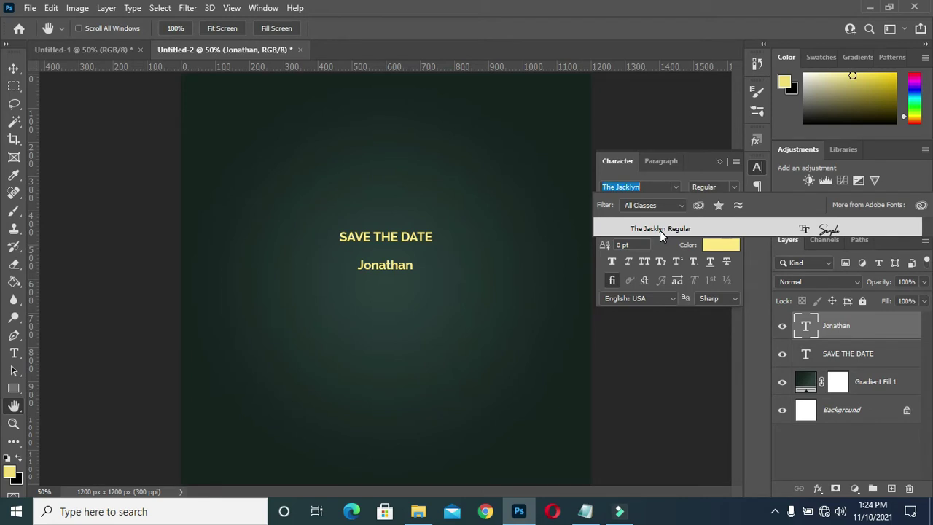
pyautogui.click(778, 235)
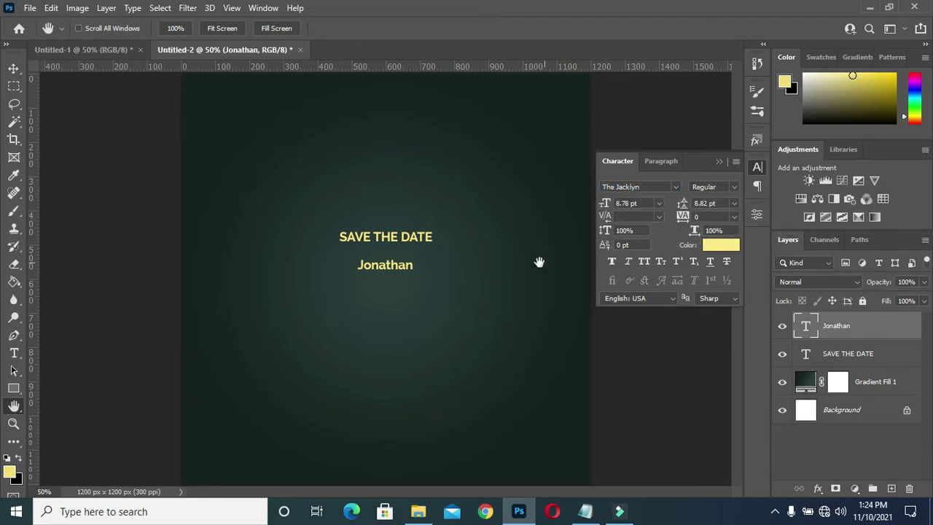
pyautogui.click(14, 68)
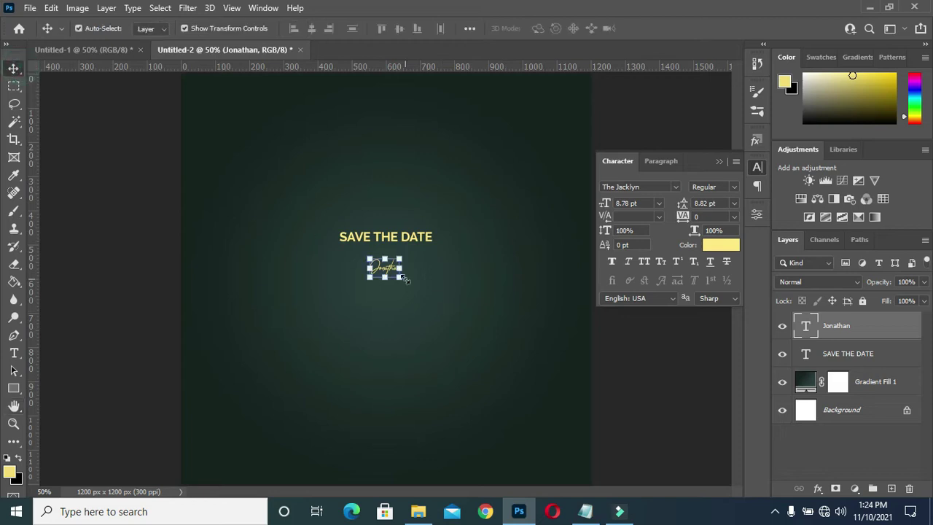
# - Enlarge the script name to about 494% and centre it under the heading
pyautogui.moveTo(400, 277); pyautogui.dragTo(519, 369)
pyautogui.moveTo(467, 310); pyautogui.dragTo(384, 287)
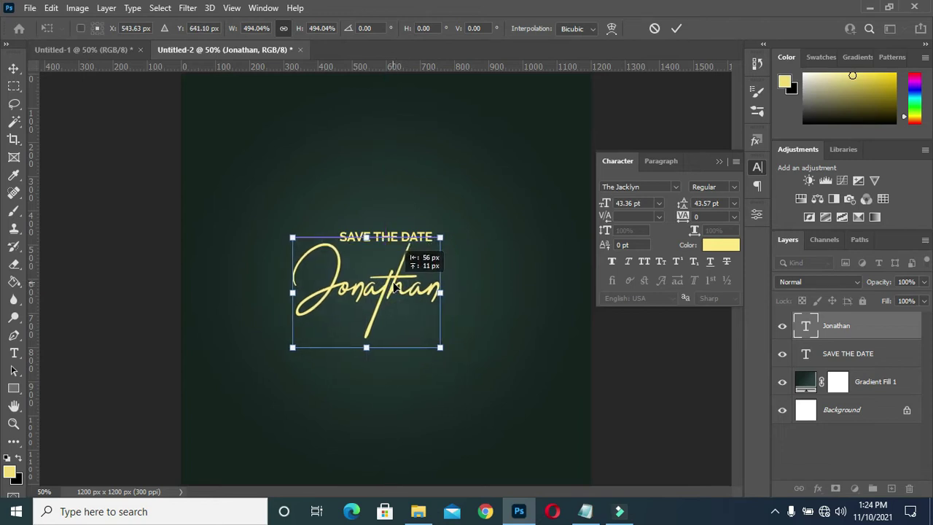
pyautogui.click(675, 32)
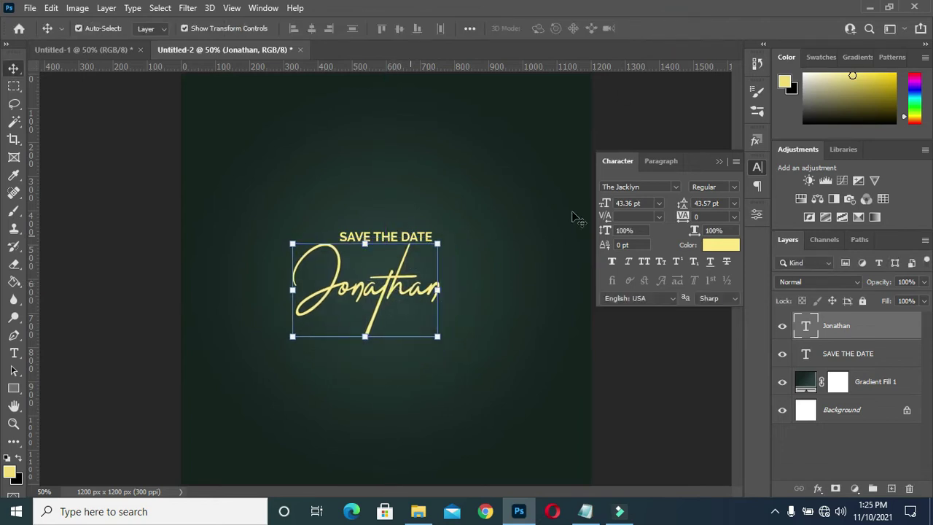
pyautogui.click(620, 131)
# - Move SAVE THE DATE up above the name and duplicate the name to the lower right
pyautogui.moveTo(422, 240); pyautogui.dragTo(421, 206)
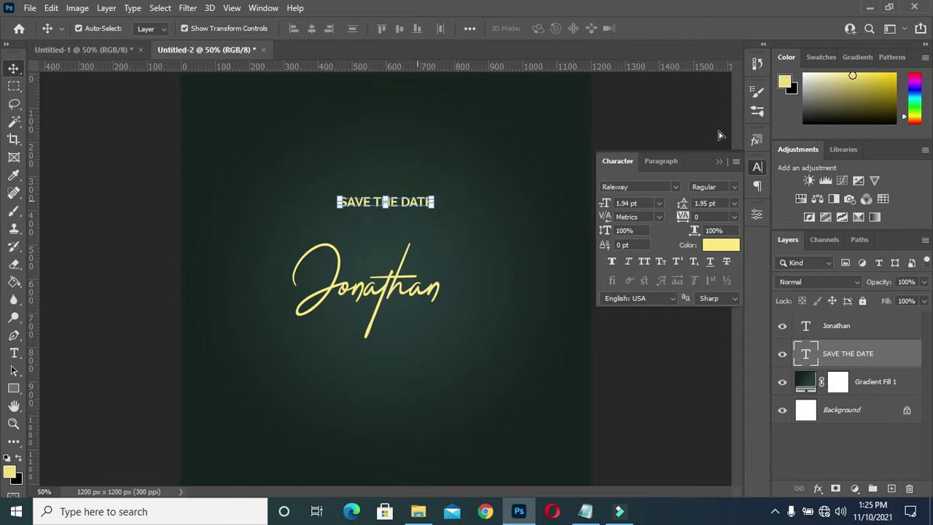
pyautogui.click(369, 290)
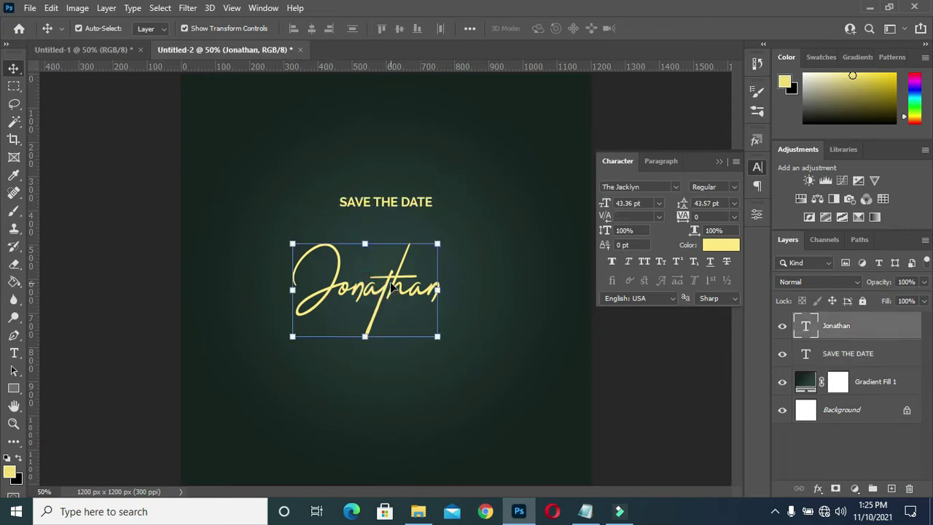
pyautogui.moveTo(392, 288); pyautogui.dragTo(475, 320)
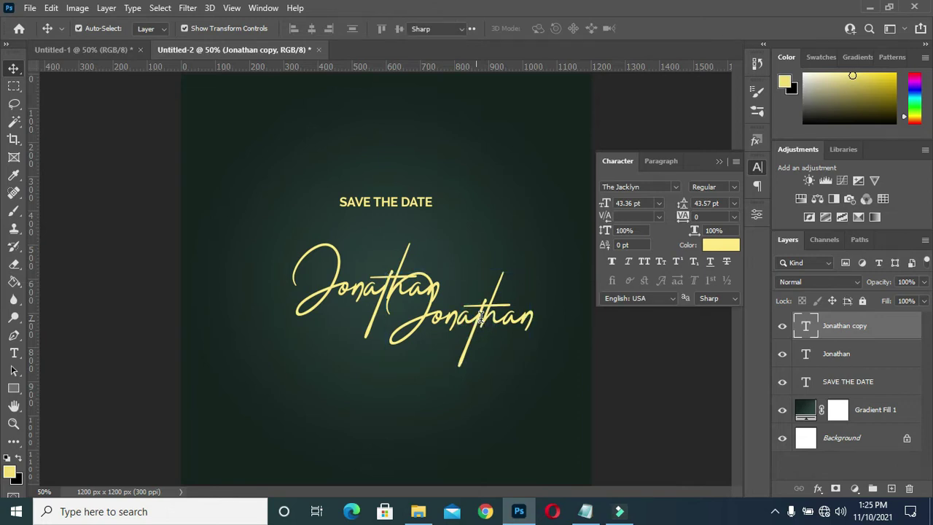
# - Change the duplicate's text to & and set it in the Apalu font
pyautogui.doubleClick(480, 316)
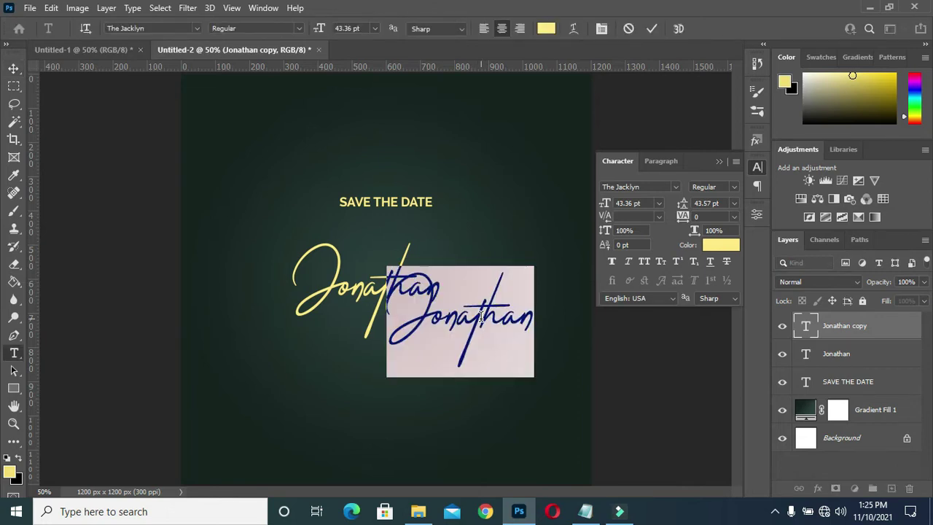
pyautogui.write('&')
pyautogui.click(651, 29)
pyautogui.press('v')
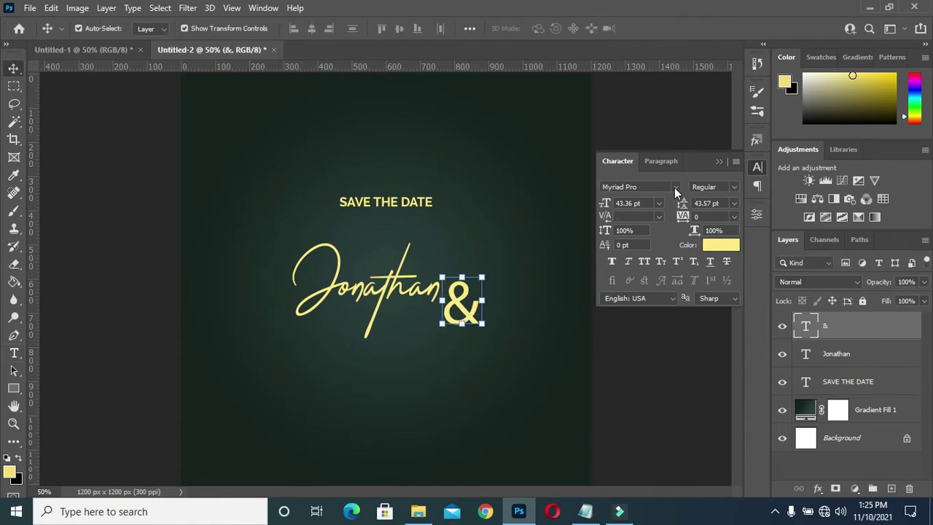
pyautogui.click(676, 187)
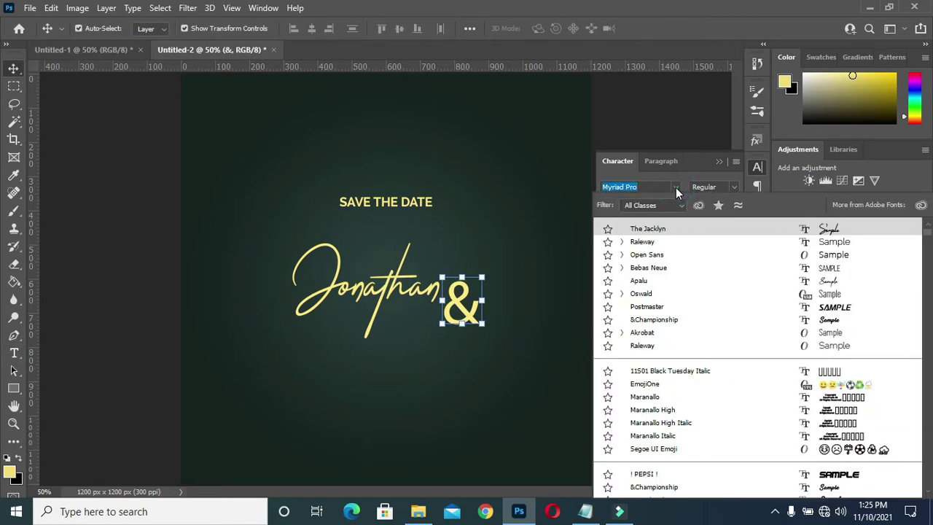
pyautogui.press('Down')
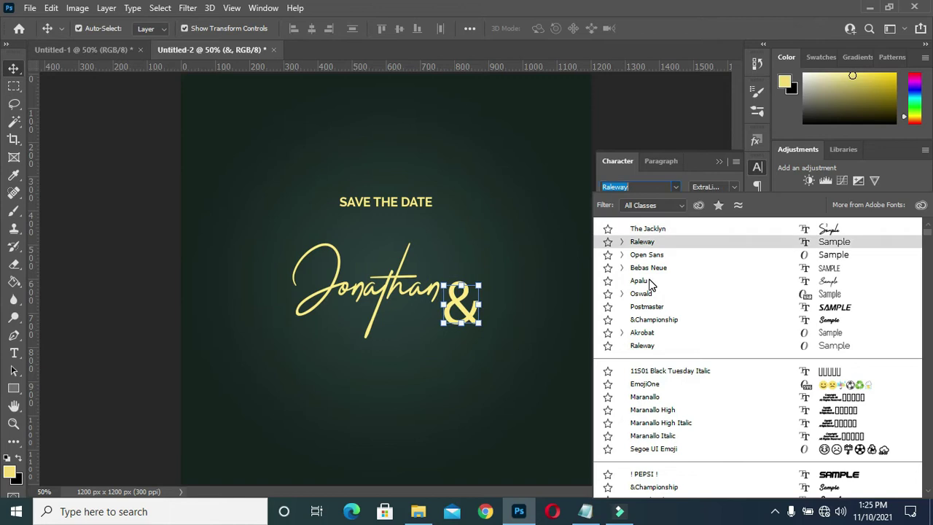
pyautogui.click(646, 285)
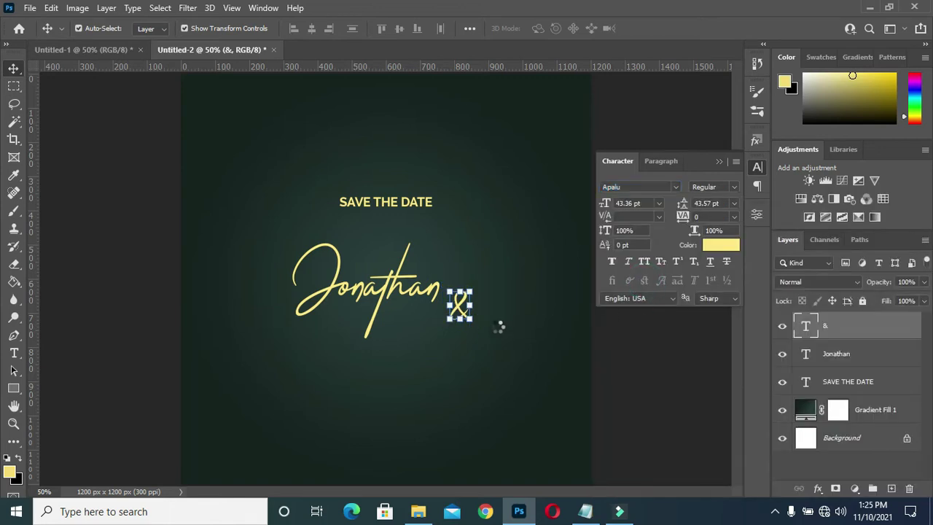
# - Enlarge the ampersand to about 188% (81.33 pt) and place it just right of the name
pyautogui.click(470, 318)
pyautogui.moveTo(481, 336); pyautogui.dragTo(491, 389)
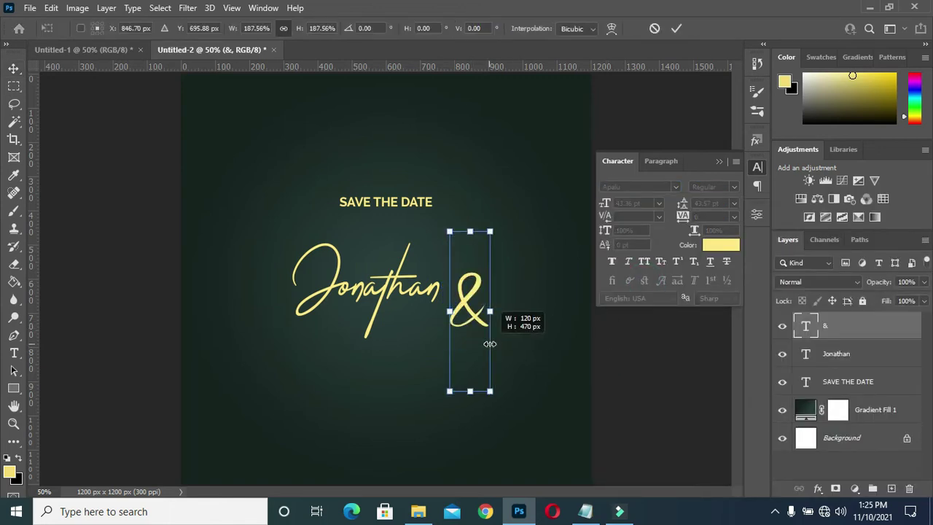
pyautogui.moveTo(469, 312); pyautogui.dragTo(457, 326)
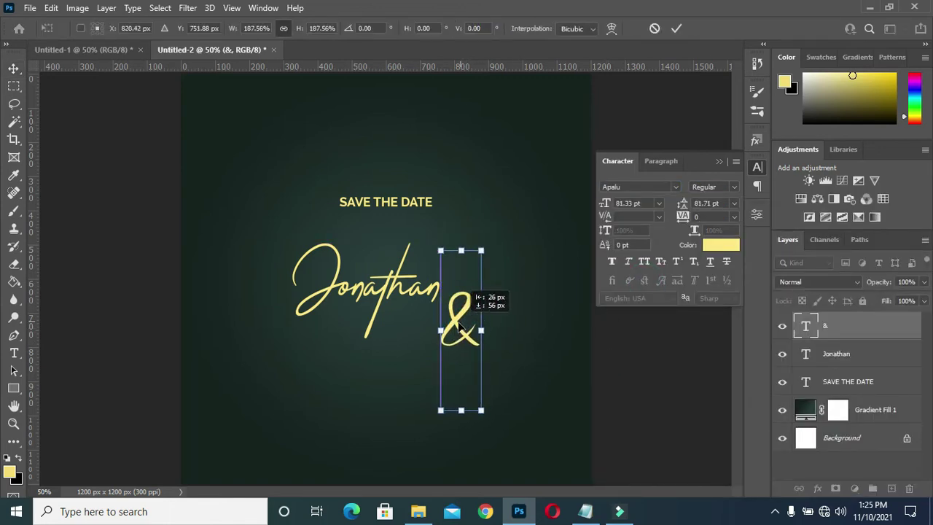
pyautogui.click(676, 28)
pyautogui.press('v')
pyautogui.click(405, 294)
pyautogui.click(379, 290)
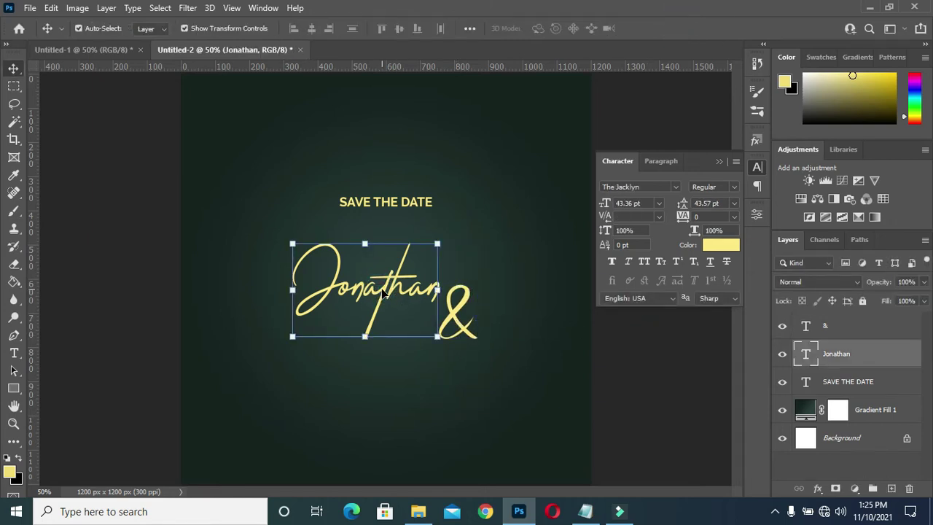
# - Duplicate the first name below it and replace the copy's text with the second partner's name
pyautogui.moveTo(384, 294); pyautogui.dragTo(387, 347)
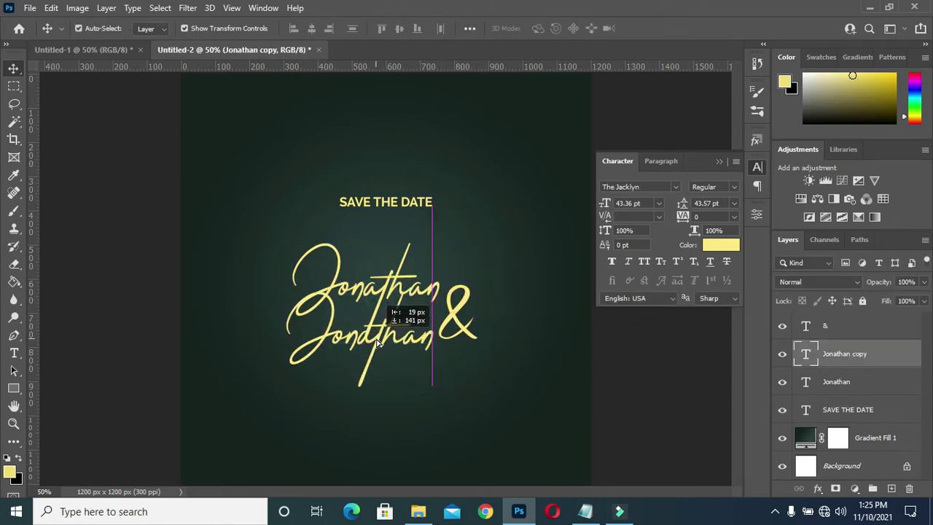
pyautogui.click(585, 511)
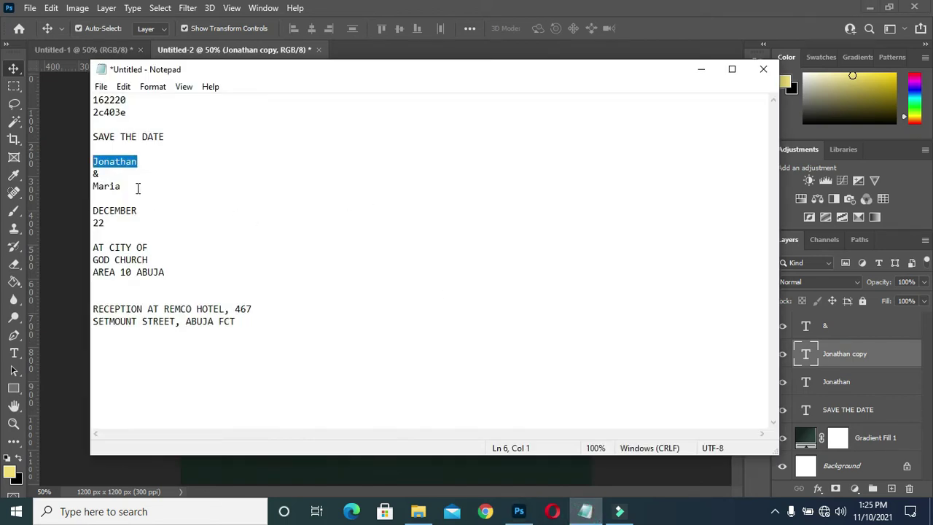
pyautogui.moveTo(137, 188); pyautogui.dragTo(93, 187)
pyautogui.click(701, 70)
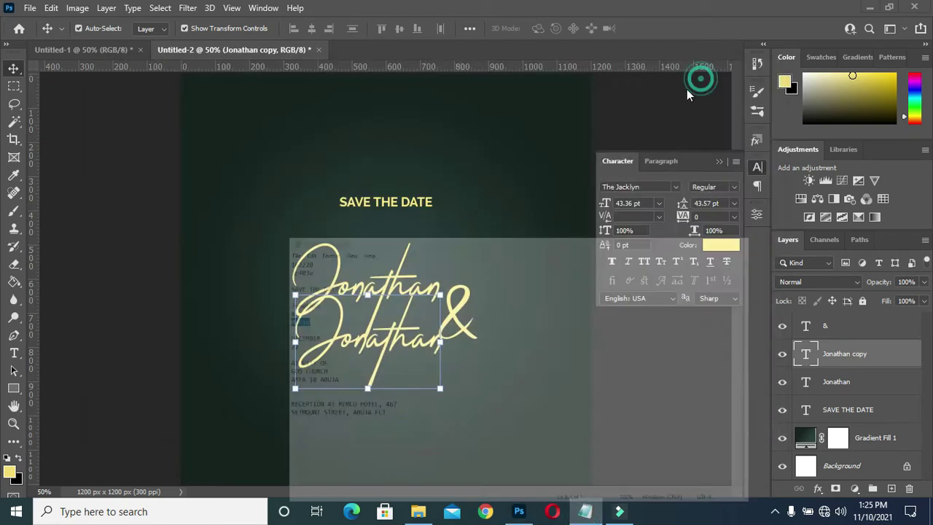
pyautogui.doubleClick(382, 345)
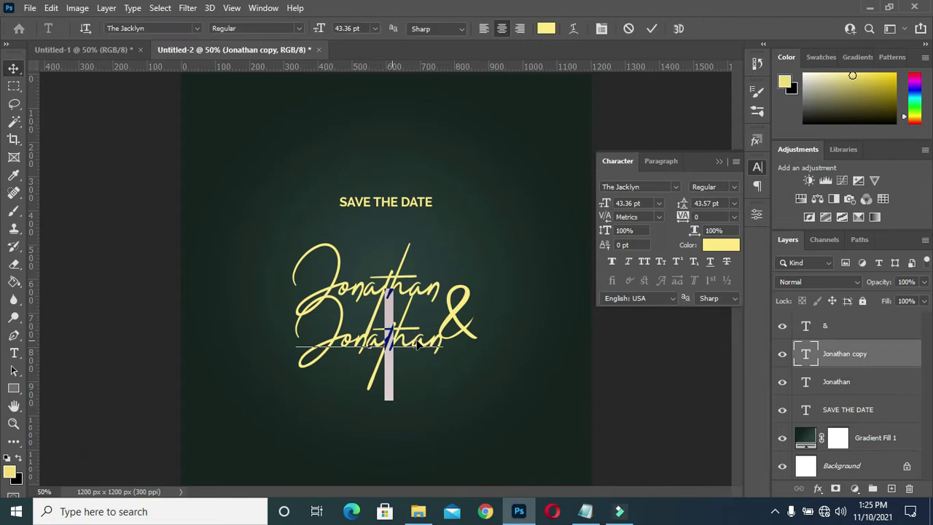
pyautogui.write('Maria')
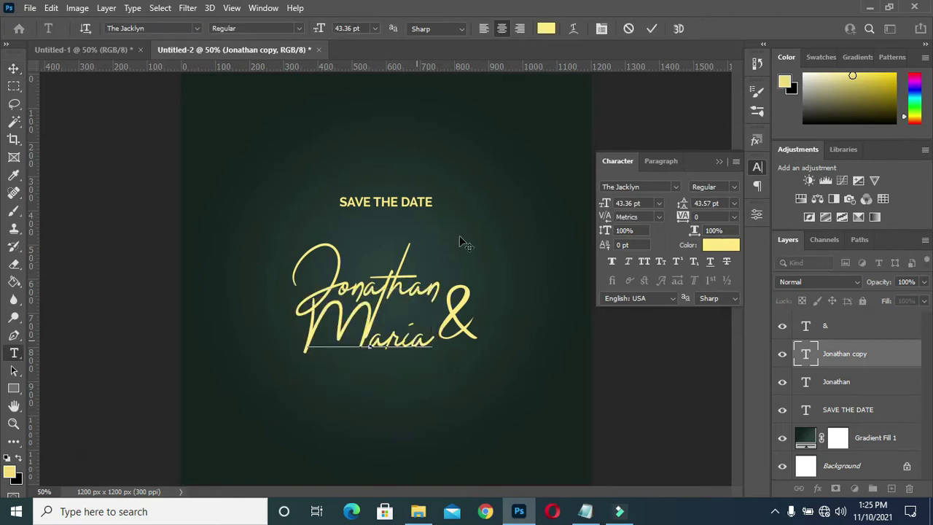
pyautogui.click(652, 28)
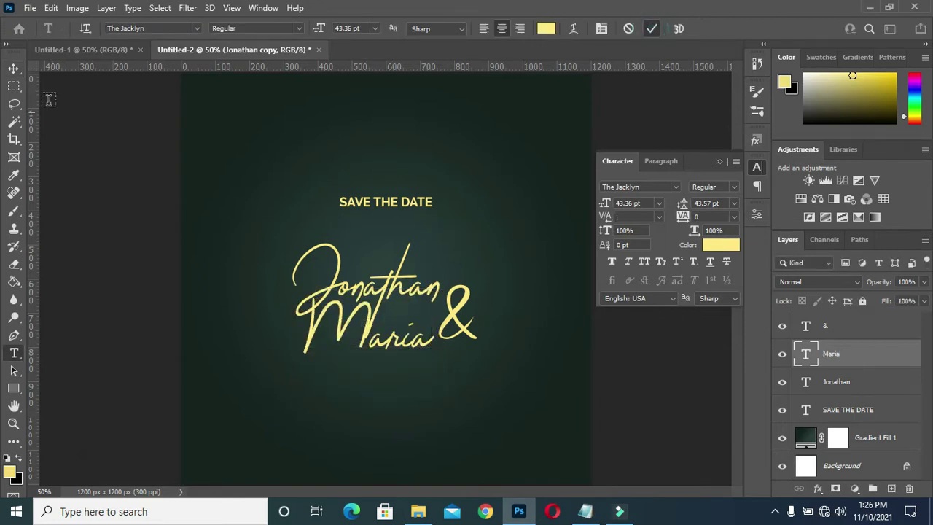
# - Enlarge the second name to 118% and tuck it beneath the first name
pyautogui.click(14, 68)
pyautogui.moveTo(386, 321); pyautogui.dragTo(349, 357)
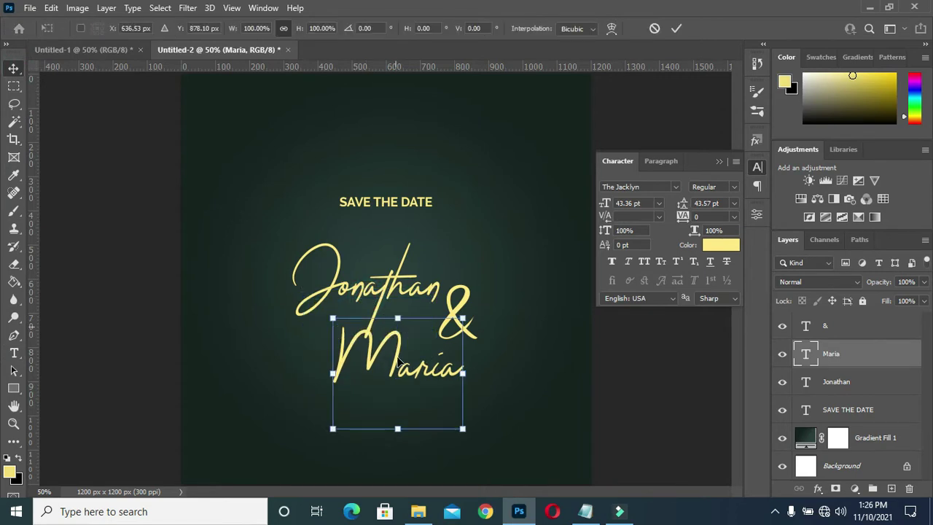
pyautogui.moveTo(414, 422); pyautogui.dragTo(442, 433)
pyautogui.moveTo(397, 355); pyautogui.dragTo(403, 375)
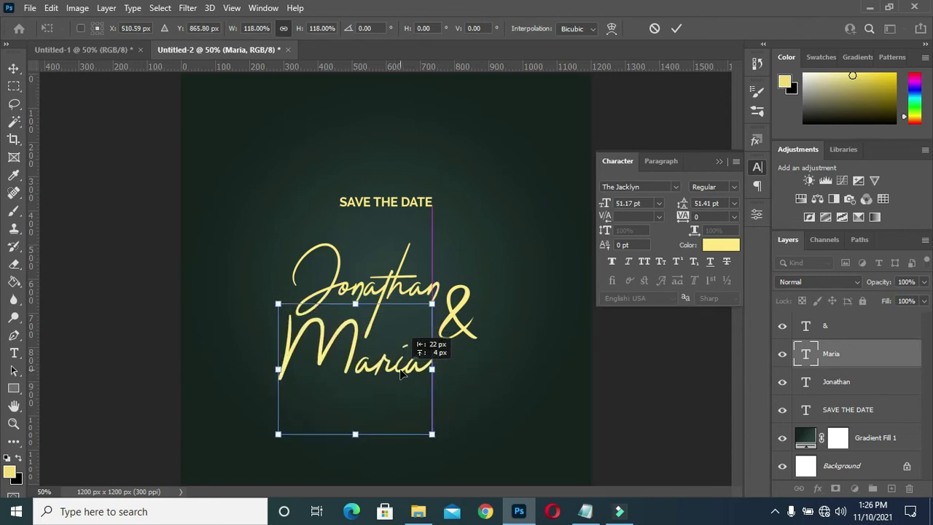
pyautogui.press('Return')
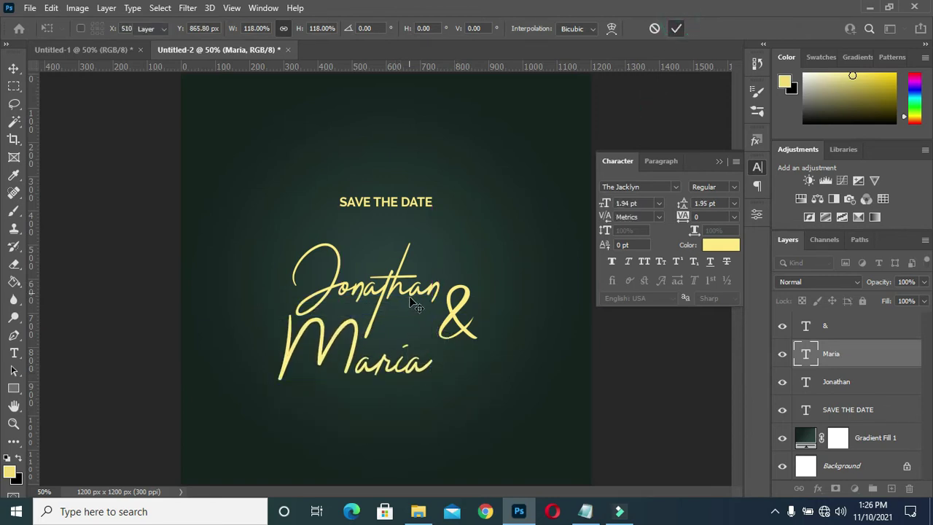
pyautogui.scroll(-2, 616, 400)
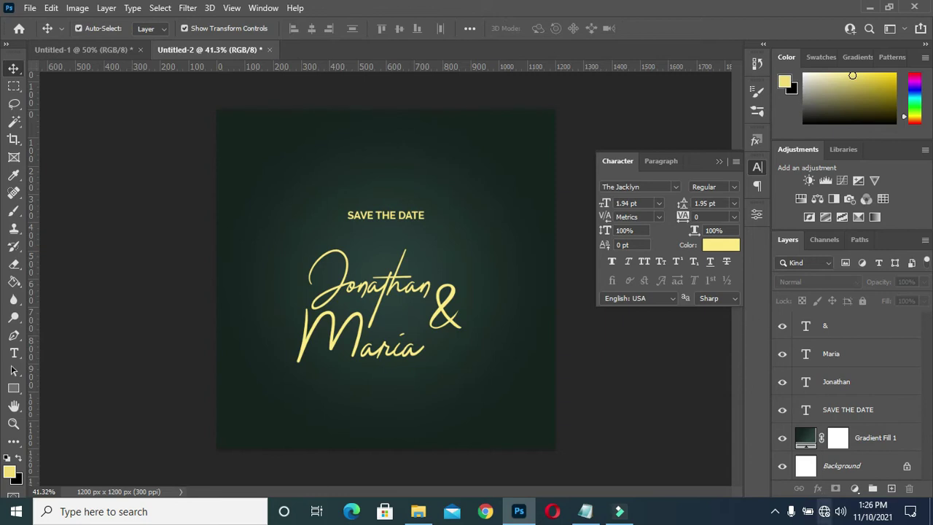
# - Move the Maria layer above the ampersand layer in the Layers panel
pyautogui.doubleClick(807, 410)
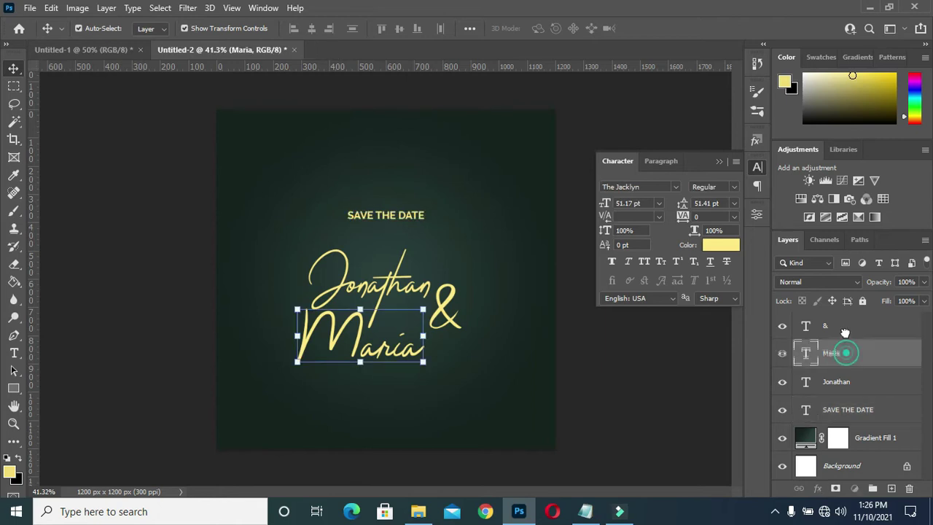
pyautogui.moveTo(846, 355); pyautogui.dragTo(843, 321)
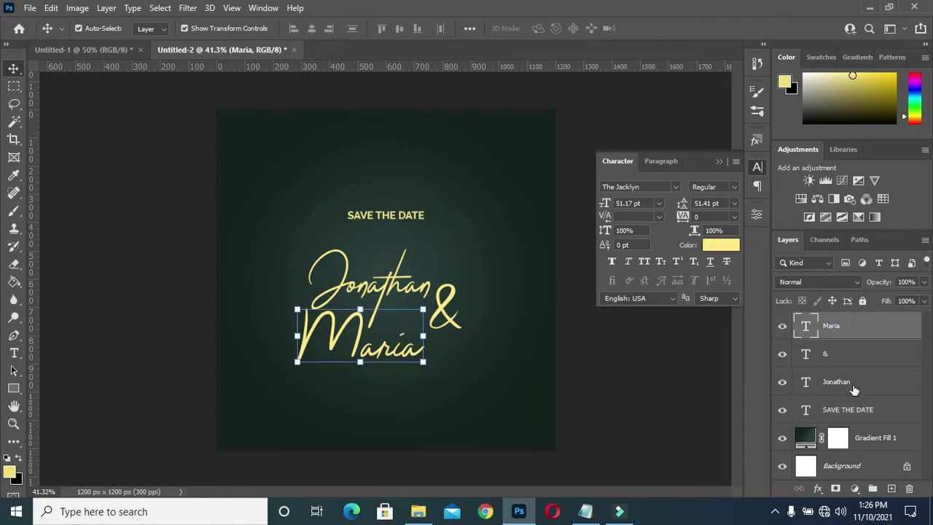
pyautogui.click(848, 410)
pyautogui.keyDown('ctrl'); pyautogui.click(833, 327); pyautogui.keyUp('ctrl')
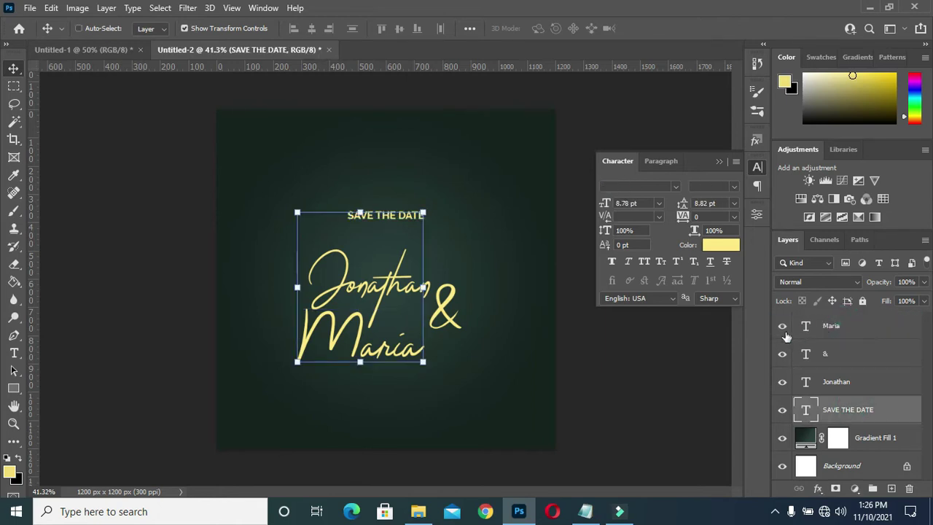
# - Centre the four-layer title block horizontally on the card
pyautogui.keyDown('shift'); pyautogui.click(851, 380); pyautogui.keyUp('shift')
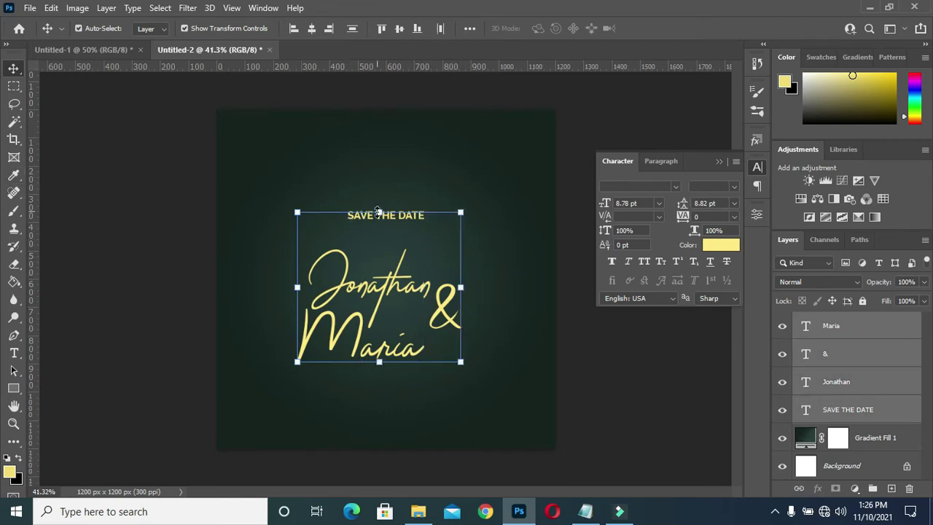
pyautogui.hotkey('ctrl', 't')
pyautogui.moveTo(377, 212); pyautogui.dragTo(384, 191)
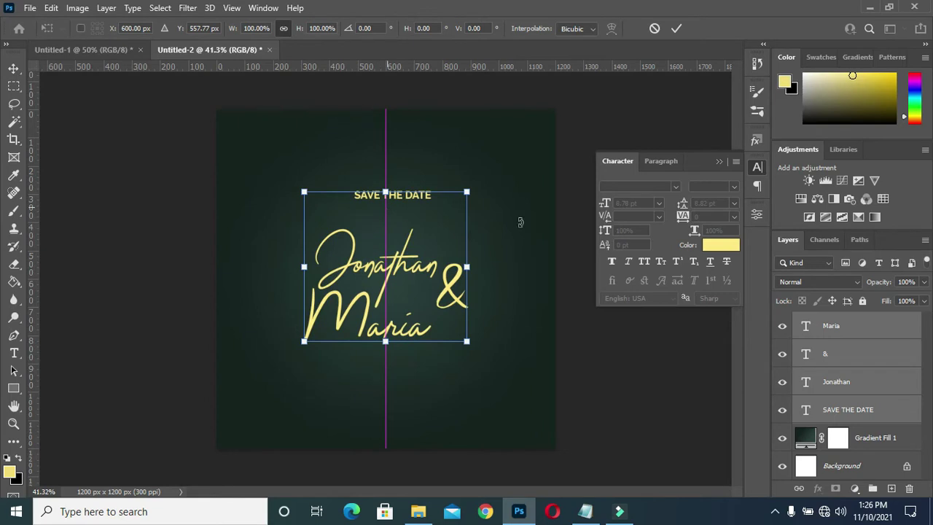
pyautogui.press('Return')
pyautogui.hotkey('alt', 'Tab')
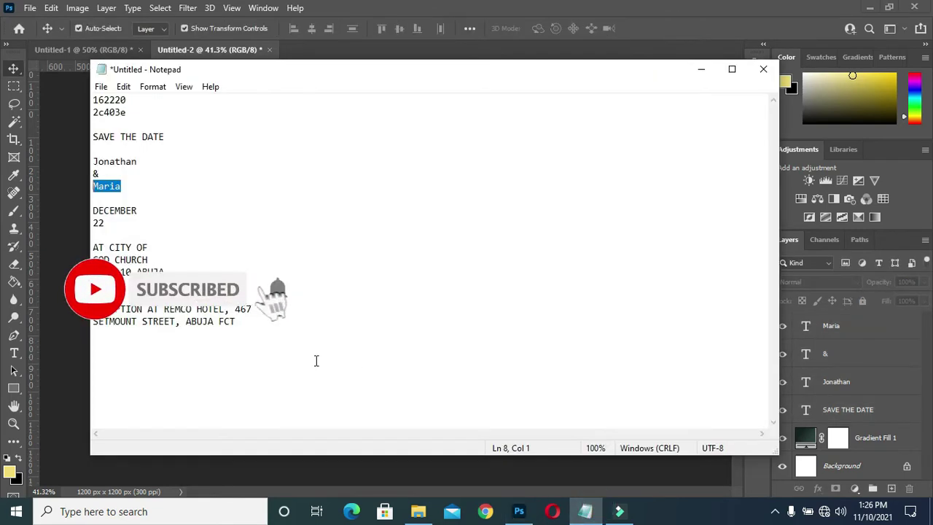
# - Copy DECEMBER from the notes and place a duplicate of SAVE THE DATE below Maria
pyautogui.moveTo(92, 211); pyautogui.dragTo(143, 211)
pyautogui.hotkey('ctrl', 'c')
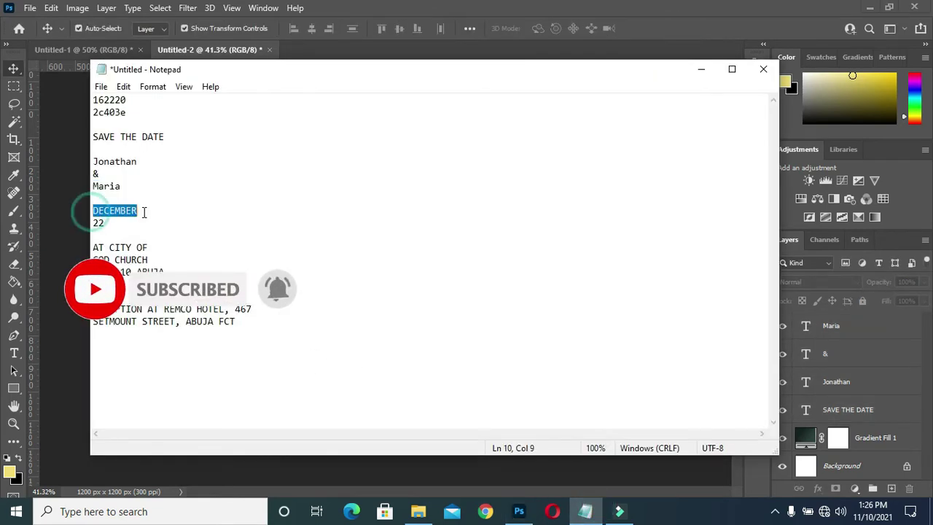
pyautogui.click(701, 70)
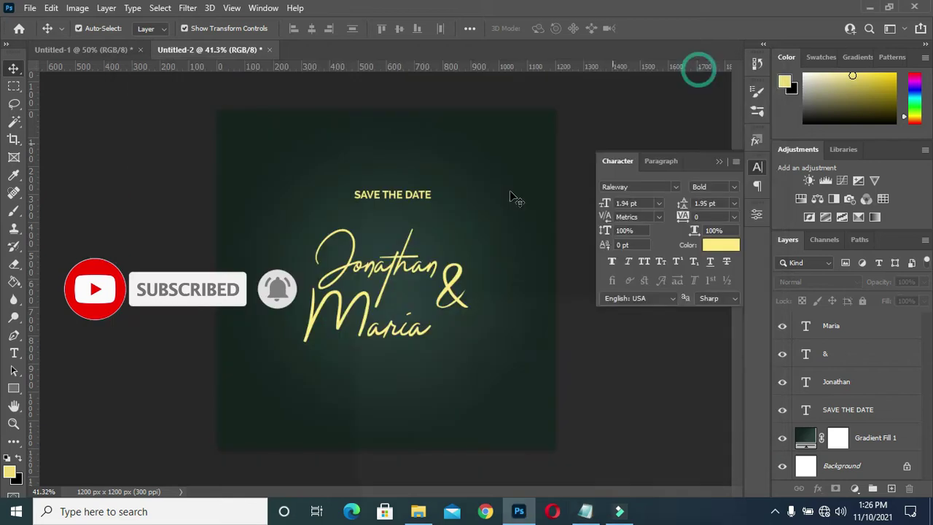
pyautogui.click(408, 201)
pyautogui.press('ctrl')
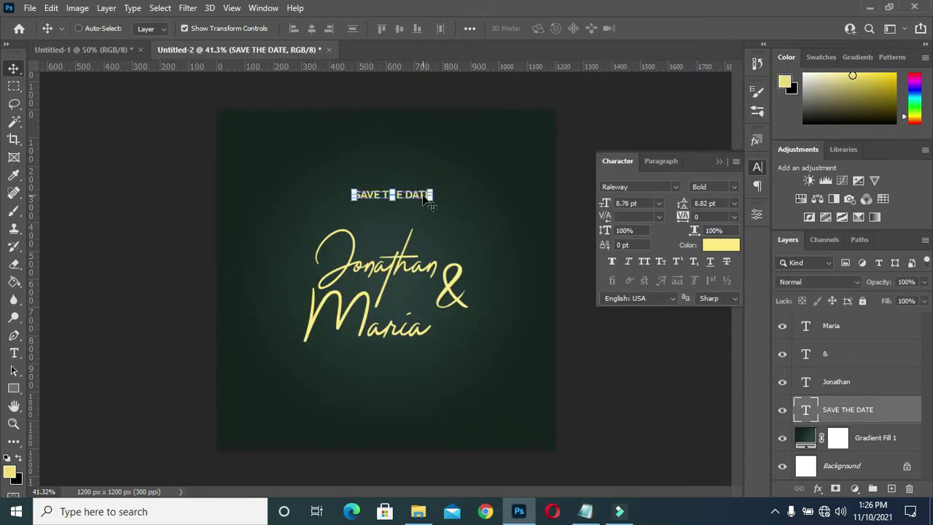
pyautogui.hotkey('ctrl', 'j')
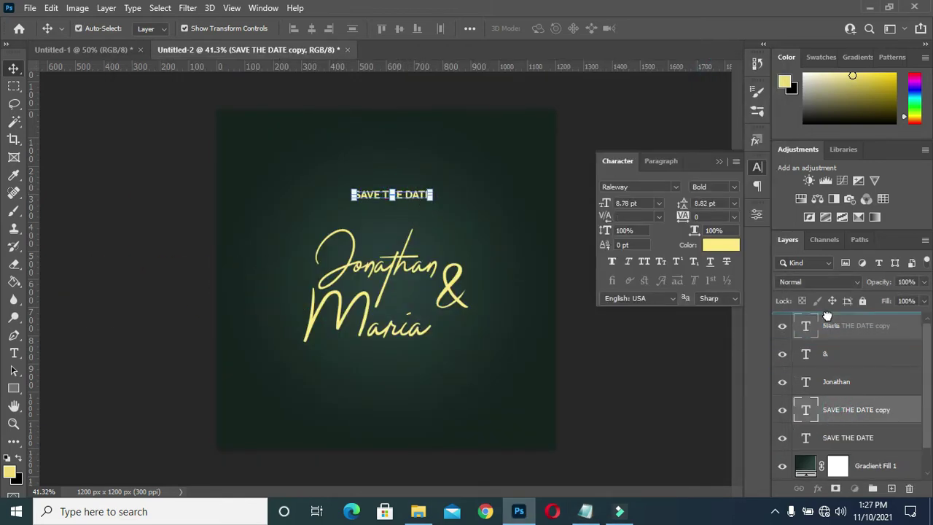
pyautogui.hotkey('ctrl', 'shift', ']')
pyautogui.moveTo(371, 196); pyautogui.dragTo(330, 378)
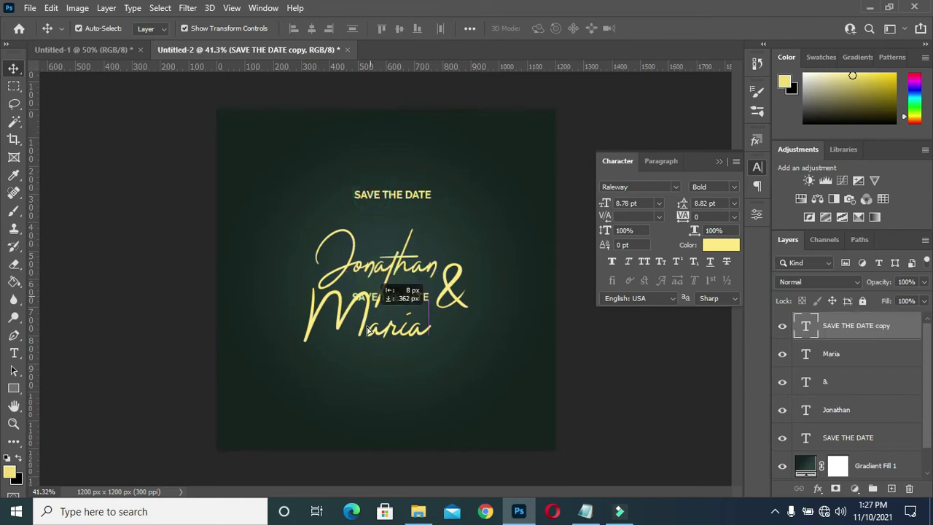
pyautogui.moveTo(330, 378); pyautogui.dragTo(296, 385)
# - Change the copied text to DECEMBER and shift it slightly left
pyautogui.doubleClick(340, 374)
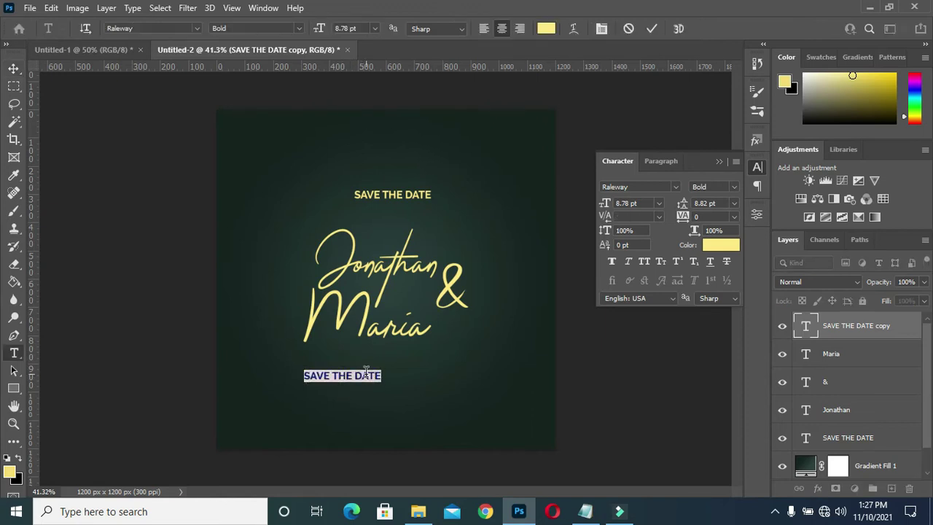
pyautogui.click(585, 512)
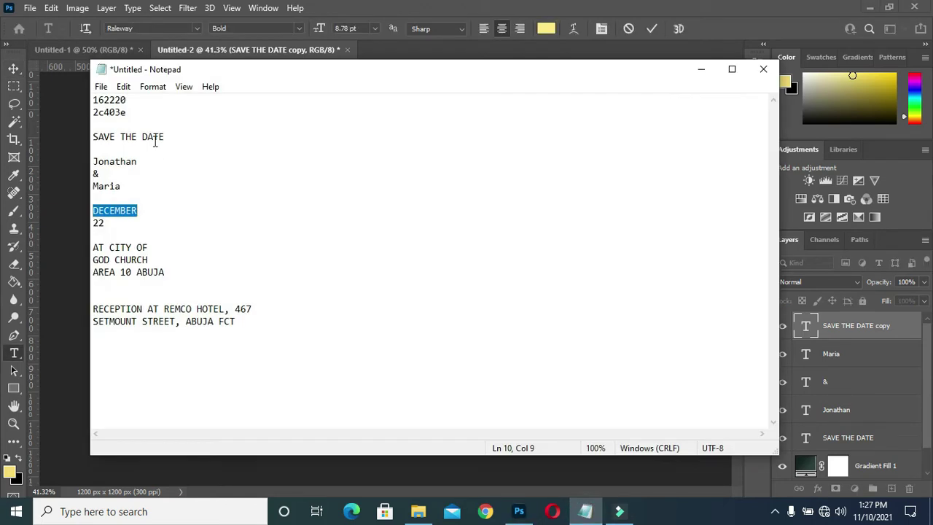
pyautogui.click(707, 69)
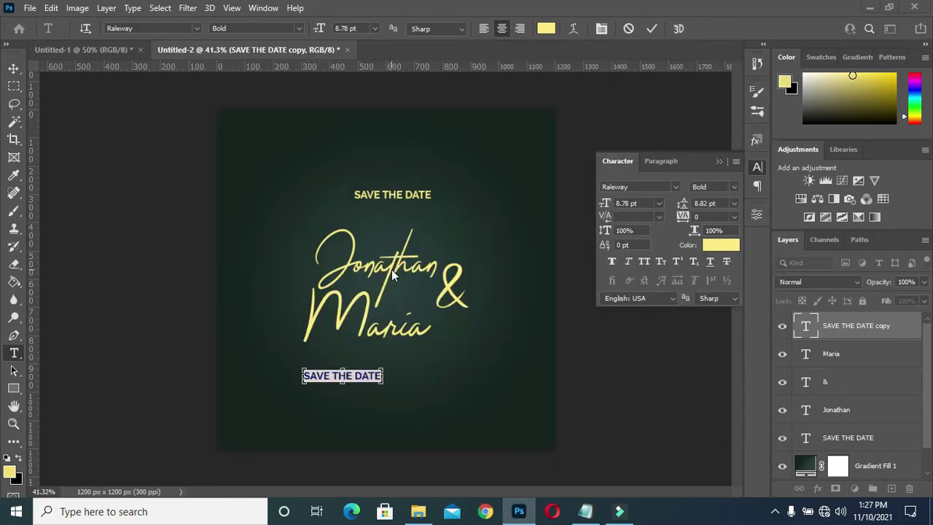
pyautogui.hotkey('ctrl', 'v')
pyautogui.click(652, 28)
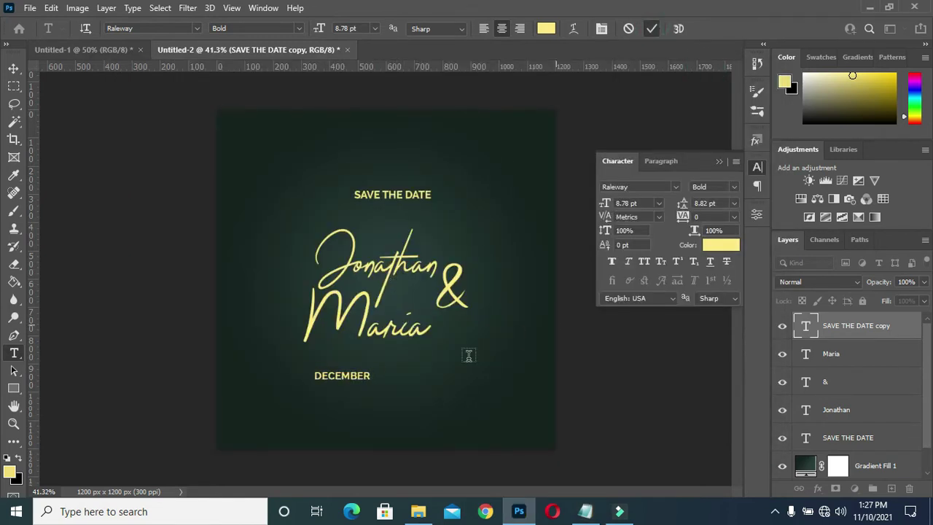
pyautogui.moveTo(340, 379); pyautogui.dragTo(323, 379)
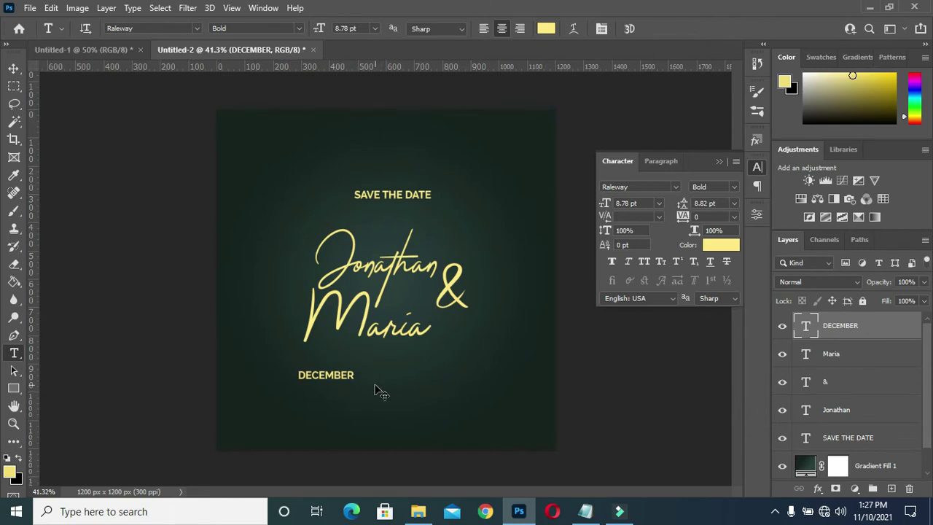
# - Duplicate the DECEMBER line just below it and copy the date 22 from the notes
pyautogui.hotkey('ctrl', 'j')
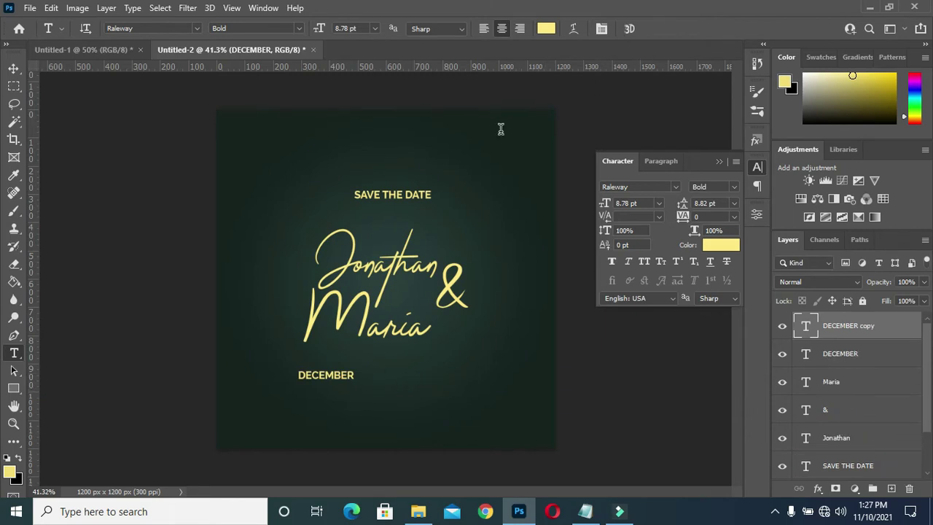
pyautogui.moveTo(341, 382); pyautogui.dragTo(341, 398)
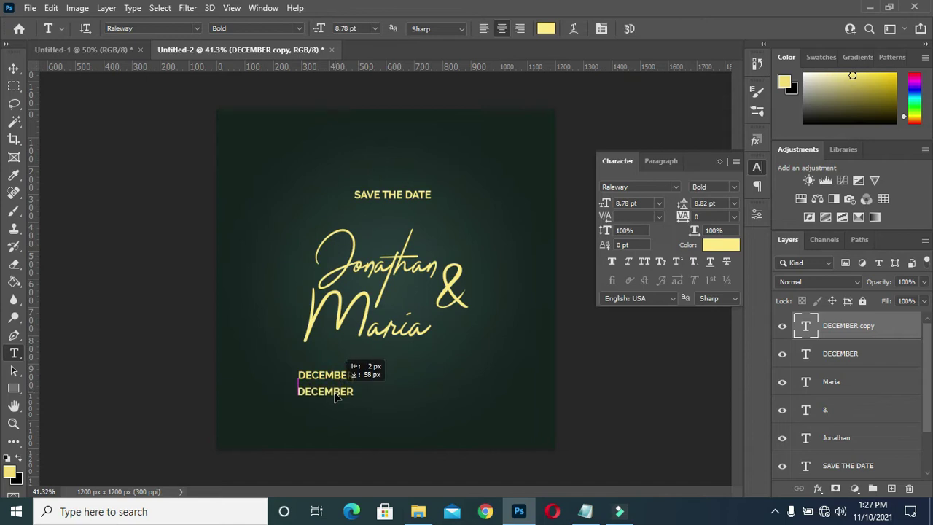
pyautogui.click(587, 512)
pyautogui.moveTo(105, 223); pyautogui.dragTo(86, 223)
pyautogui.hotkey('ctrl', 'c')
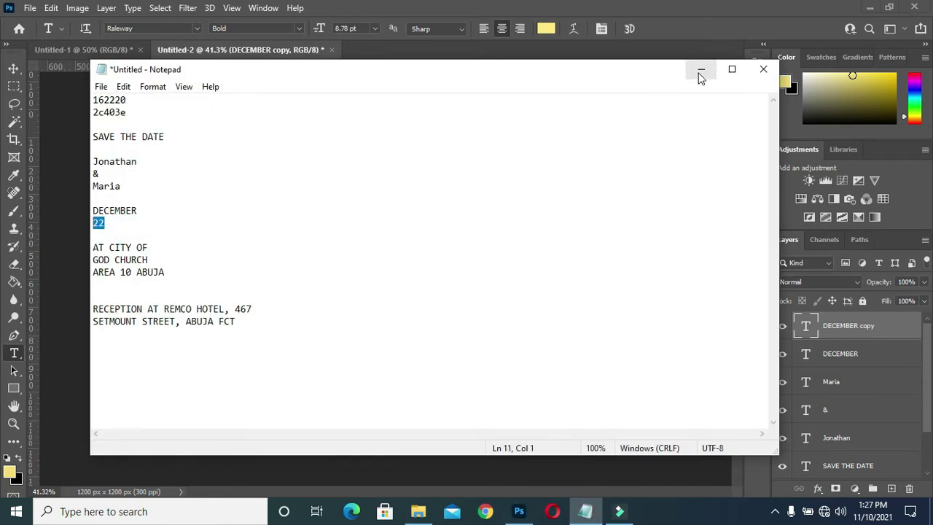
# - Change the DECEMBER duplicate to 22, enlarge it about 490% and place it under DECEMBER
pyautogui.click(699, 73)
pyautogui.doubleClick(333, 391)
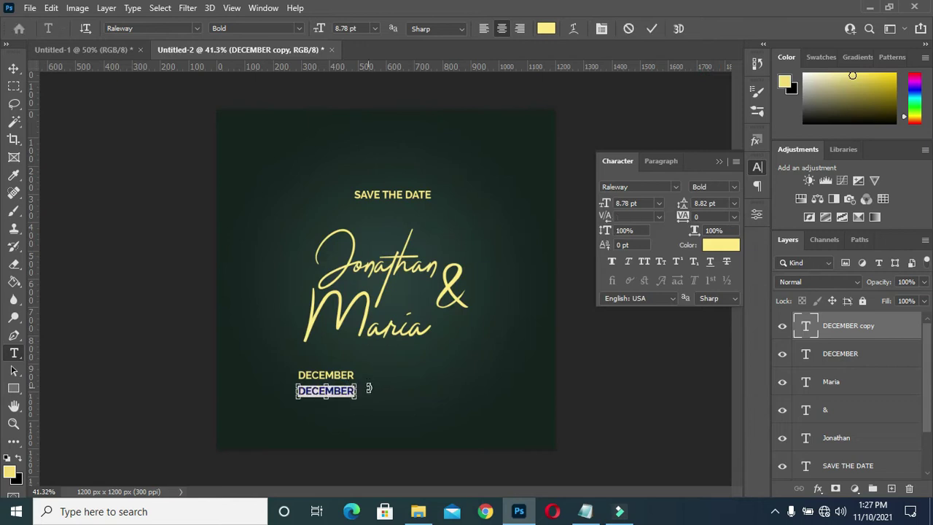
pyautogui.hotkey('ctrl', 'v')
pyautogui.click(651, 30)
pyautogui.click(13, 68)
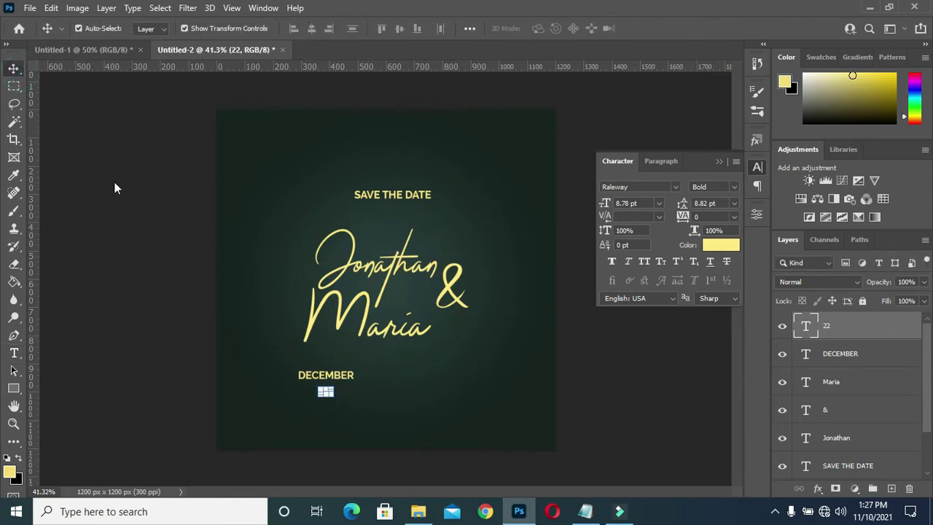
pyautogui.hotkey('ctrl', 't')
pyautogui.moveTo(331, 396)
pyautogui.mouseDown()
pyautogui.moveTo(376, 438)
pyautogui.moveTo(343, 412)
pyautogui.mouseUp()
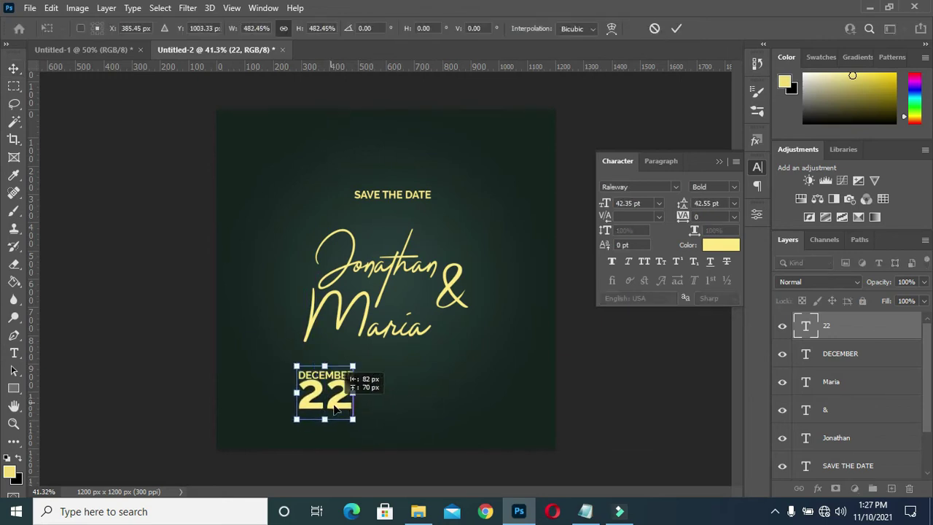
pyautogui.moveTo(290, 427)
pyautogui.mouseDown()
pyautogui.moveTo(335, 417)
pyautogui.moveTo(296, 430)
pyautogui.moveTo(304, 415)
pyautogui.mouseUp()
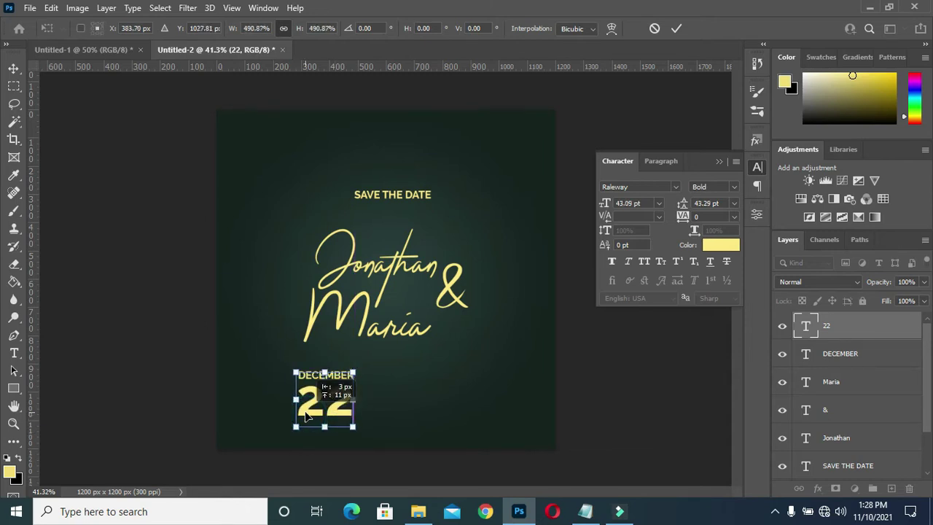
pyautogui.click(642, 348)
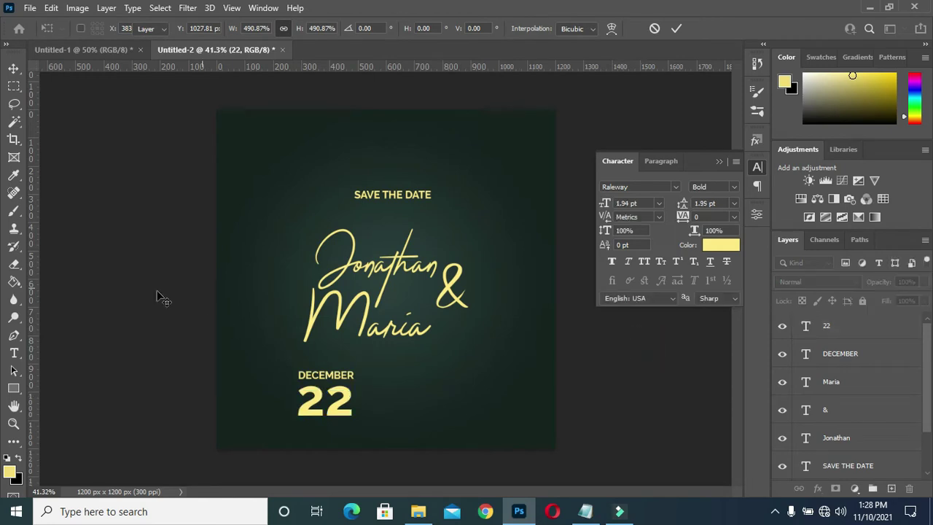
# - Draw a thin vertical rectangle bar to the right of 22
pyautogui.press('u')
pyautogui.moveTo(373, 373); pyautogui.dragTo(373, 416)
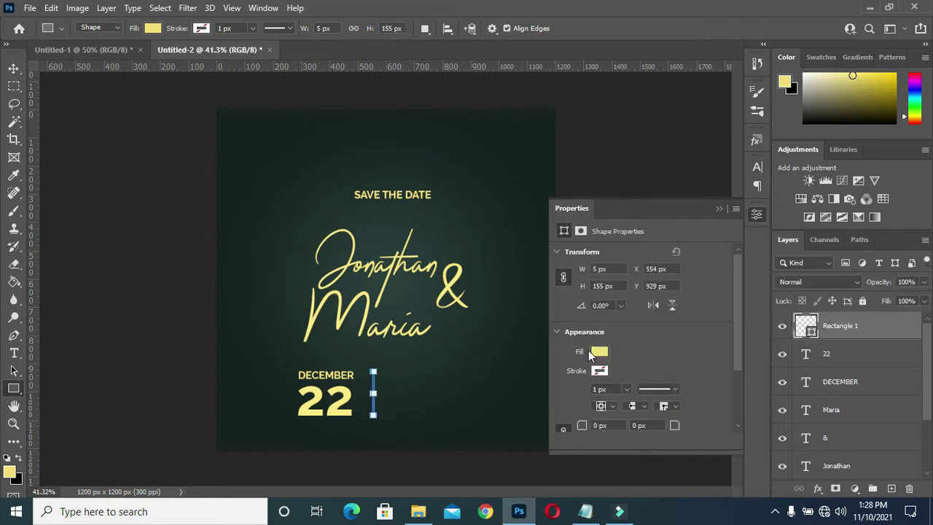
pyautogui.click(14, 68)
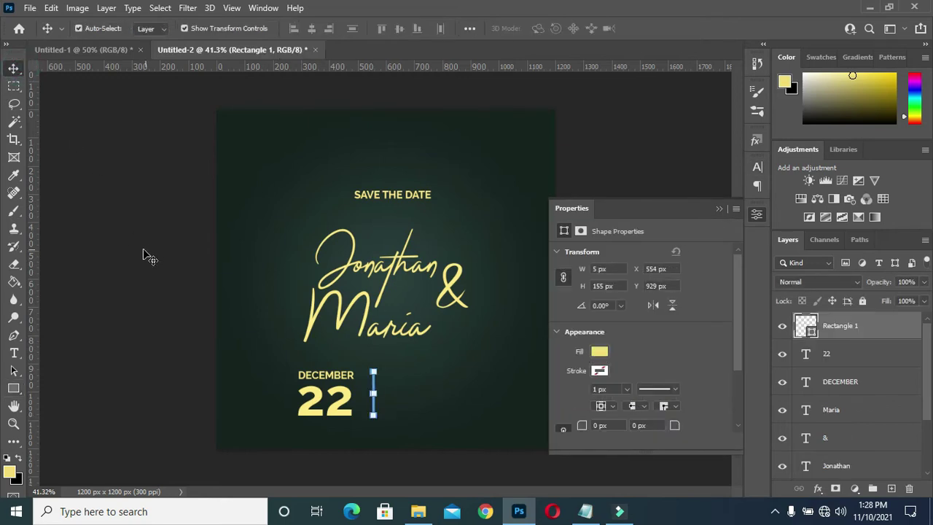
pyautogui.click(719, 208)
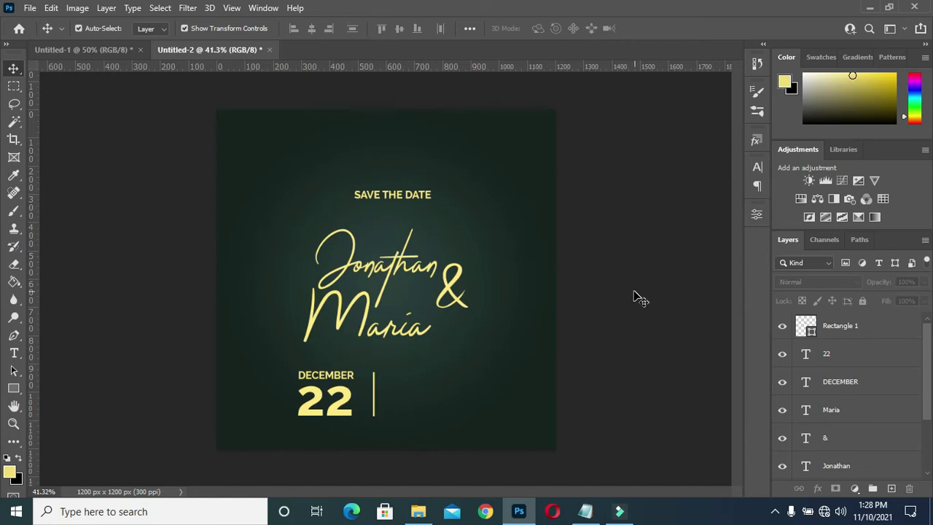
# - Scale the DECEMBER, 22 and divider group to about 67% and centre it under the names
pyautogui.click(842, 354)
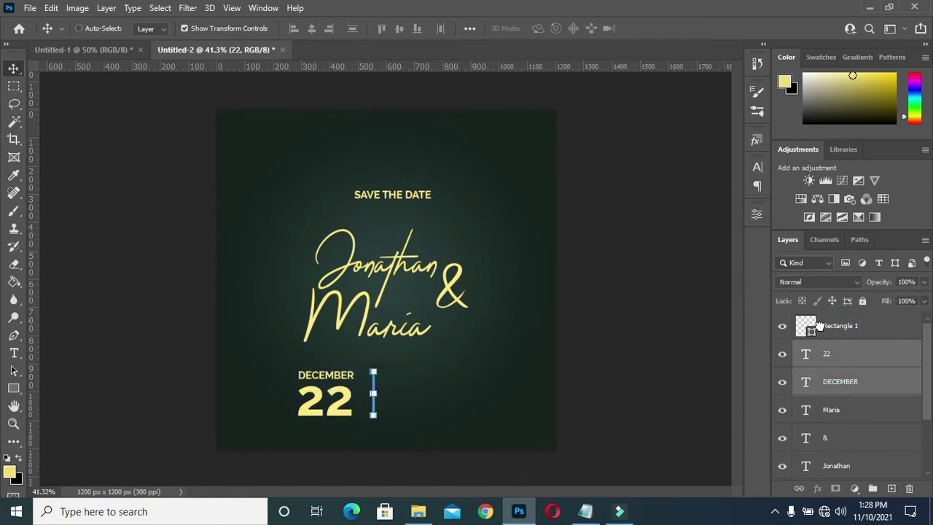
pyautogui.click(818, 328)
pyautogui.keyDown('shift'); pyautogui.click(839, 384); pyautogui.keyUp('shift')
pyautogui.press('Up')
pyautogui.press('Up')
pyautogui.press('Up')
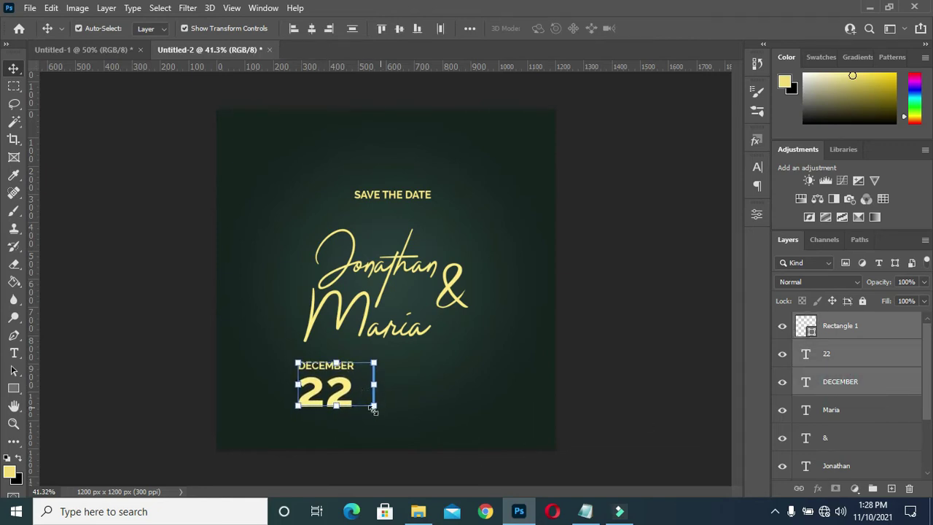
pyautogui.moveTo(373, 407); pyautogui.dragTo(351, 384)
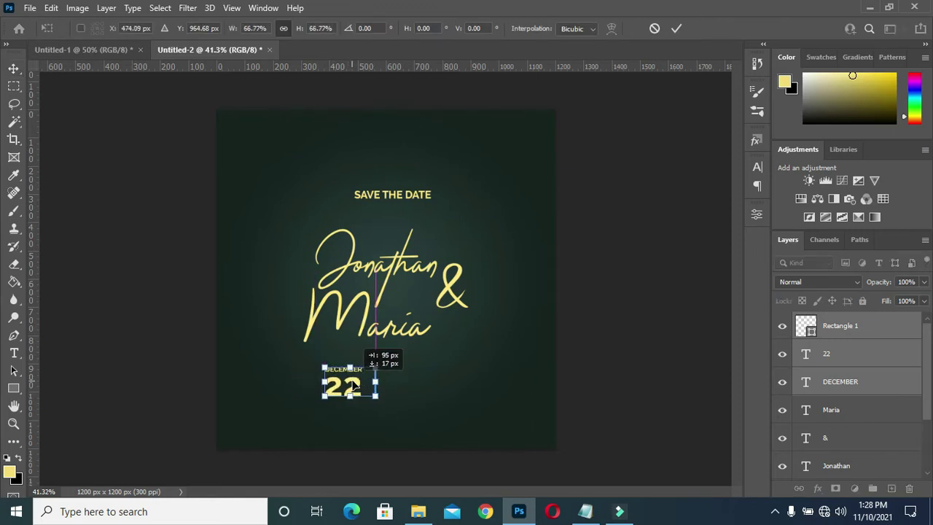
pyautogui.moveTo(351, 384); pyautogui.dragTo(368, 386)
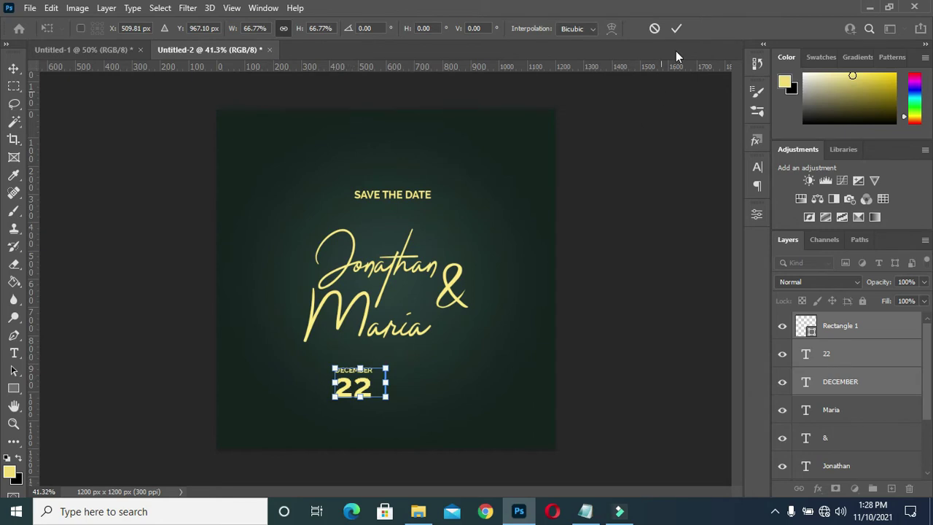
pyautogui.click(676, 28)
pyautogui.click(619, 513)
pyautogui.click(619, 513)
pyautogui.click(586, 511)
# - Add a DECEMBER copy right of the divider reading the three copied venue lines
pyautogui.moveTo(92, 248); pyautogui.dragTo(173, 275)
pyautogui.hotkey('ctrl', 'c')
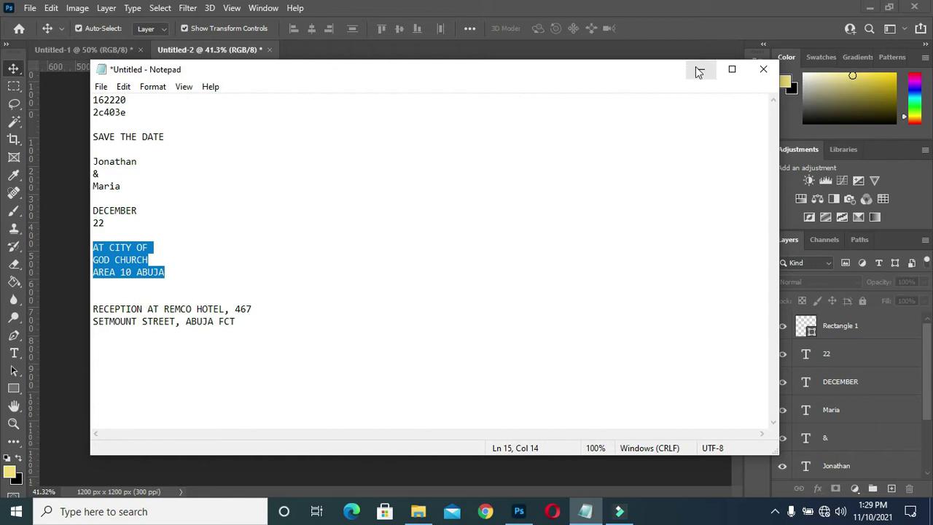
pyautogui.click(700, 69)
pyautogui.moveTo(352, 376); pyautogui.dragTo(423, 374)
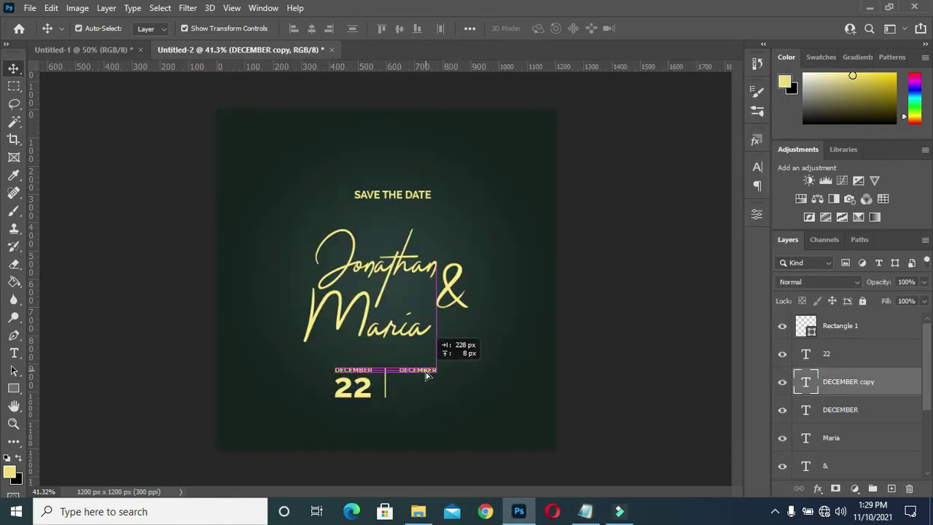
pyautogui.doubleClick(423, 372)
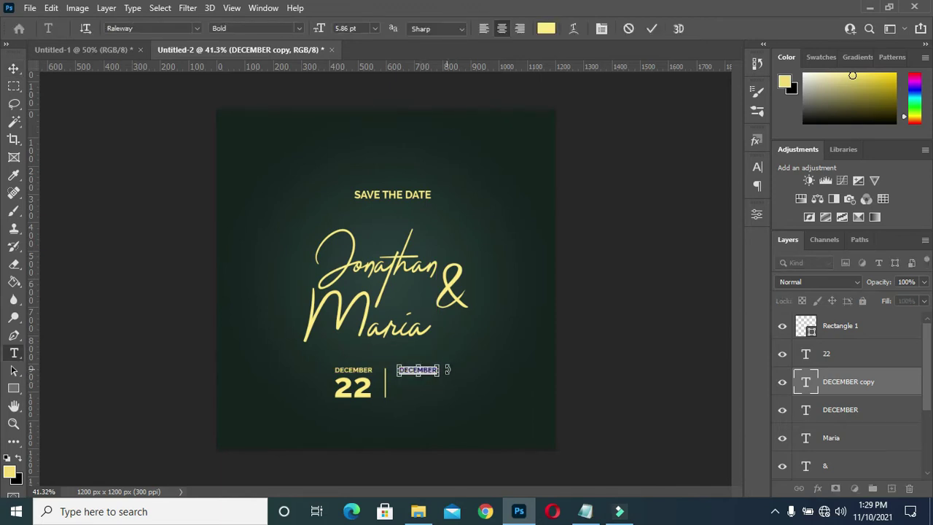
pyautogui.hotkey('ctrl', 'v')
pyautogui.click(651, 28)
# - Slightly enlarge the venue text and reposition it beside the divider
pyautogui.click(14, 68)
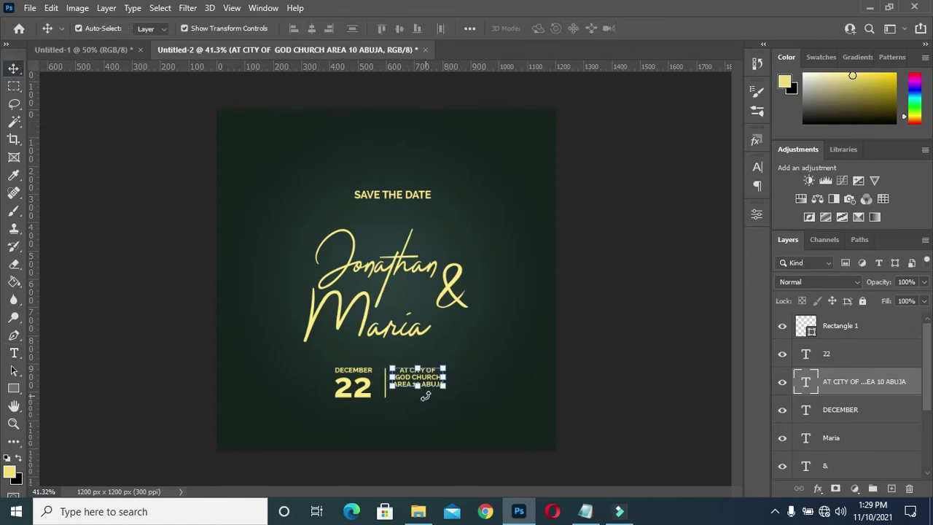
pyautogui.moveTo(444, 388)
pyautogui.mouseDown()
pyautogui.moveTo(454, 392)
pyautogui.moveTo(435, 392)
pyautogui.mouseUp()
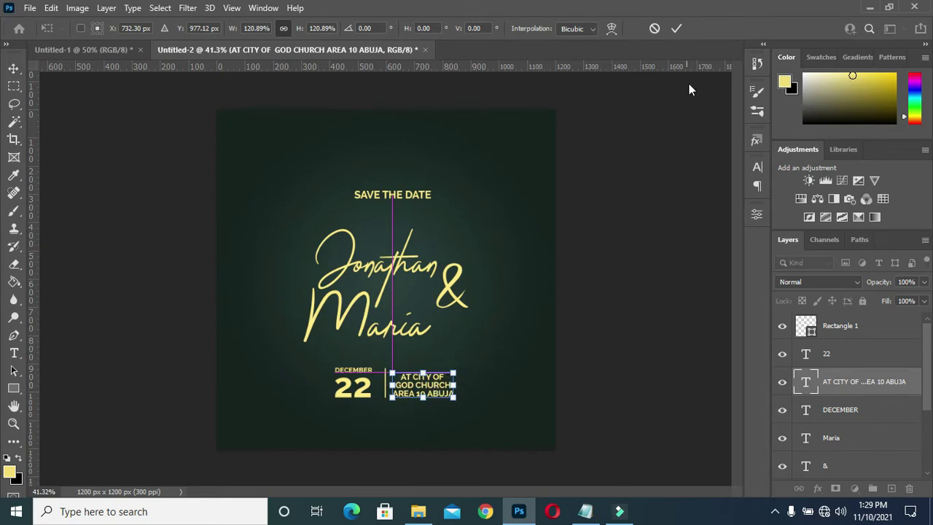
pyautogui.click(676, 29)
pyautogui.moveTo(443, 392); pyautogui.dragTo(440, 384)
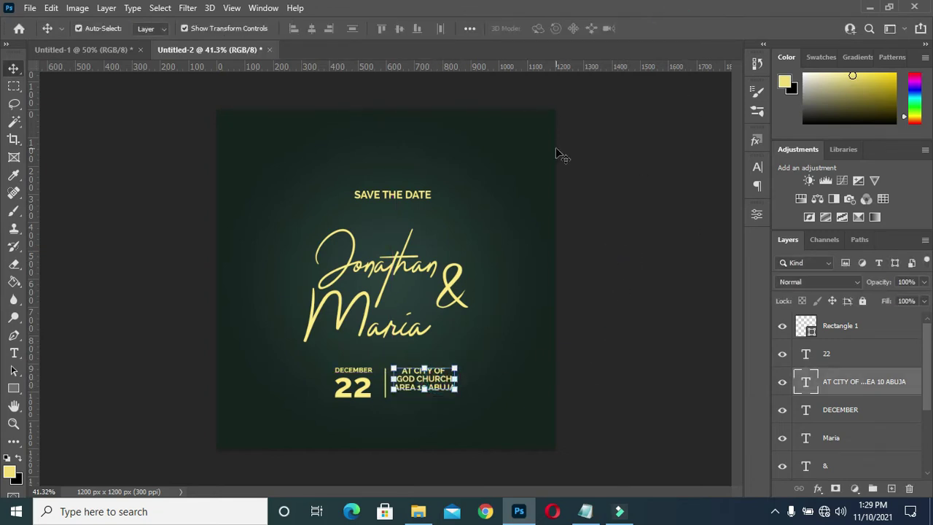
# - Left-align the venue text and set it in Raleway Bold
pyautogui.click(757, 168)
pyautogui.click(662, 161)
pyautogui.click(615, 187)
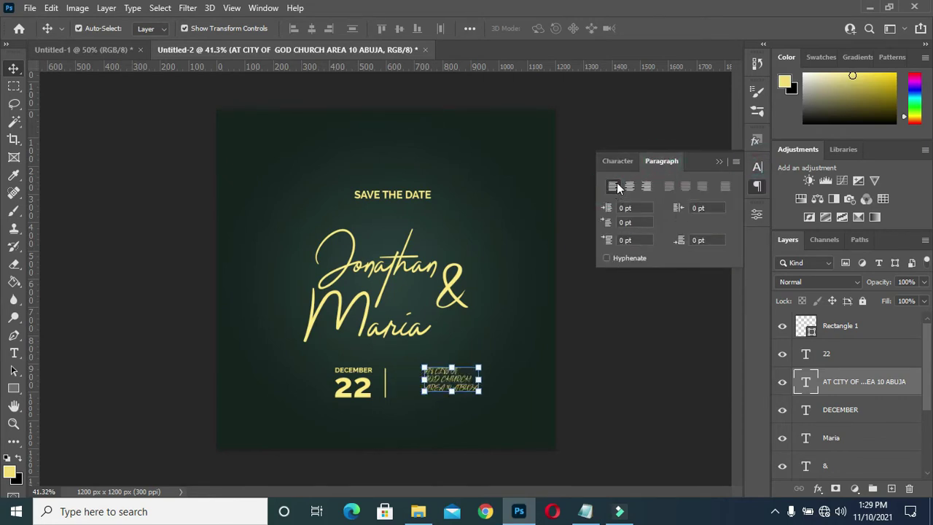
pyautogui.click(621, 162)
pyautogui.click(678, 187)
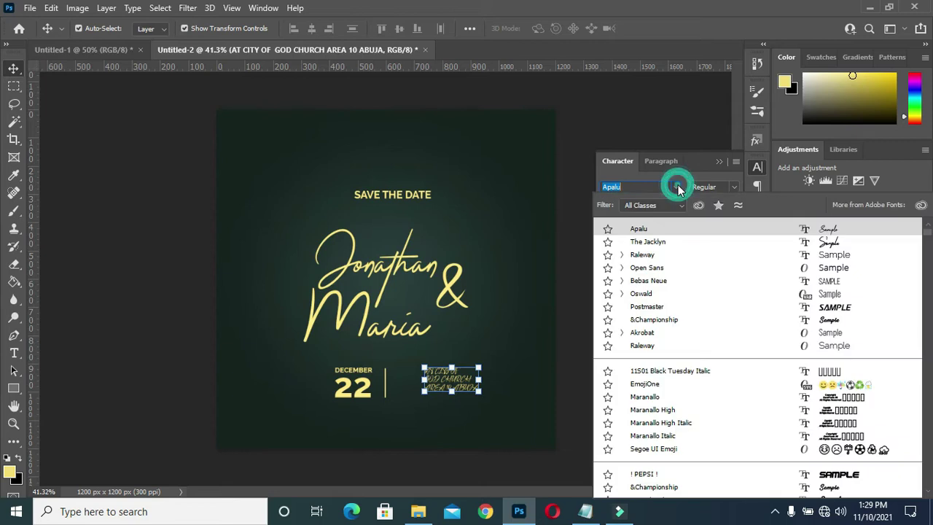
pyautogui.click(642, 254)
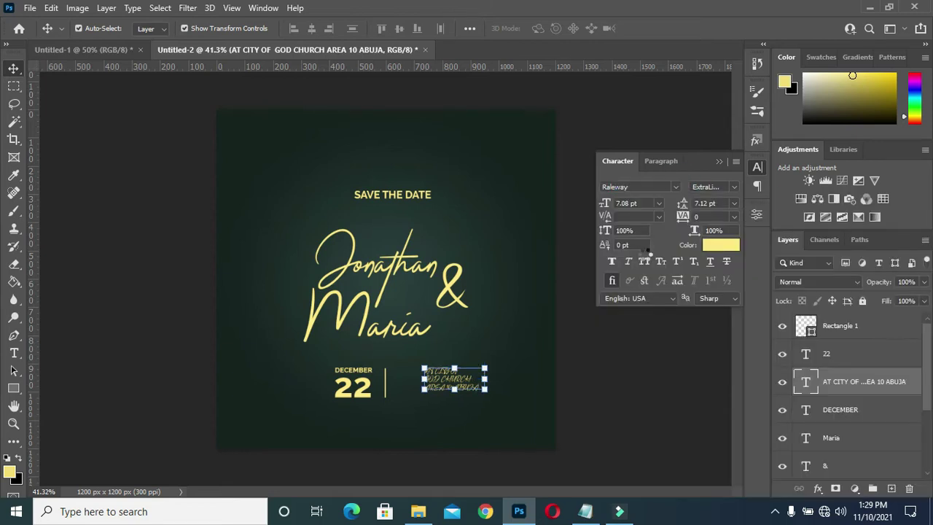
pyautogui.click(732, 187)
pyautogui.click(719, 321)
# - Move the venue text closer to the divider and shrink it slightly
pyautogui.moveTo(471, 381); pyautogui.dragTo(447, 381)
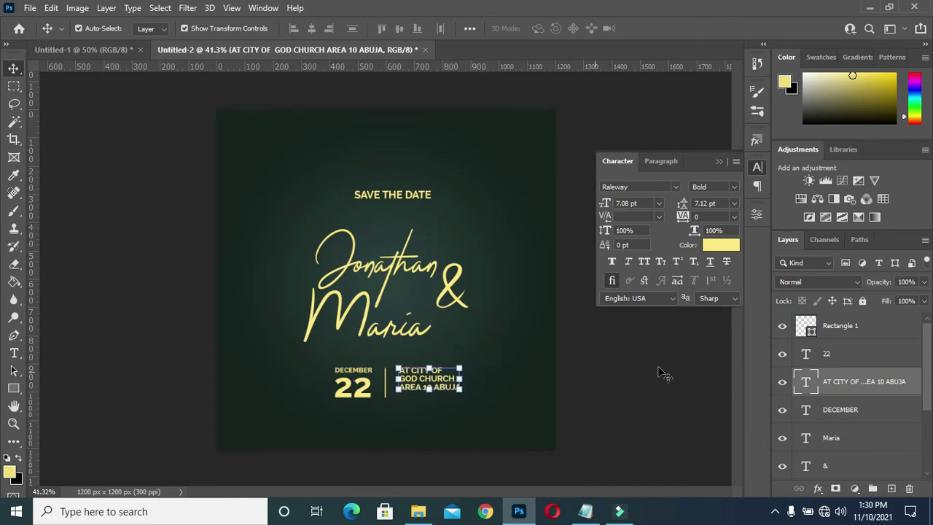
pyautogui.click(623, 386)
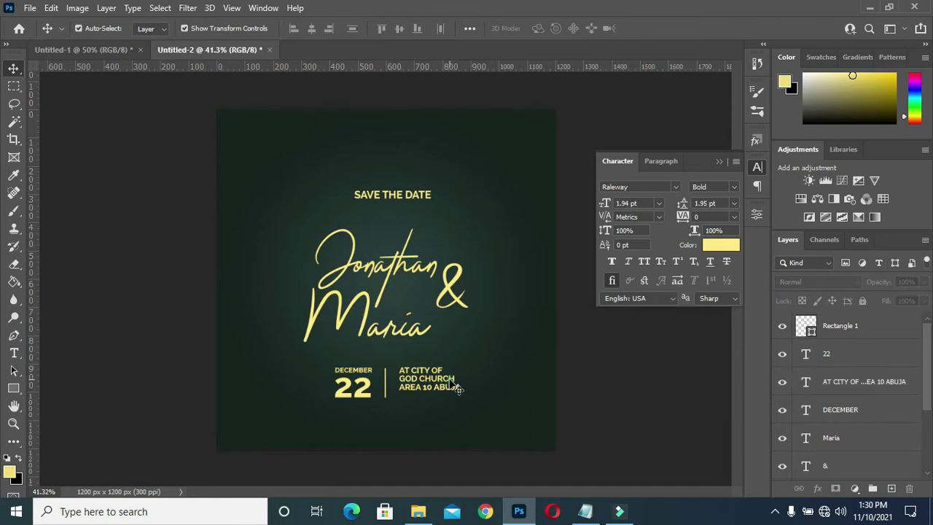
pyautogui.click(456, 388)
pyautogui.hotkey('ctrl', 't')
pyautogui.moveTo(457, 392); pyautogui.dragTo(450, 387)
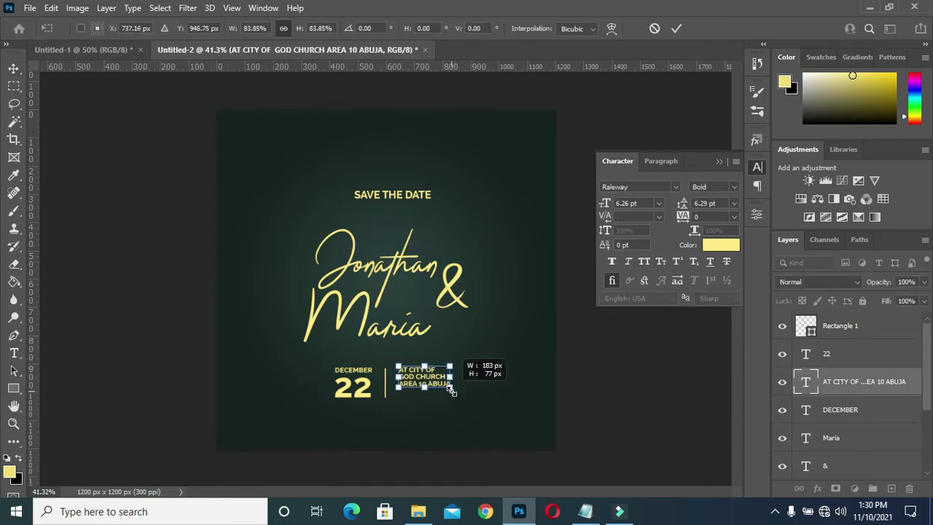
pyautogui.click(678, 30)
pyautogui.scroll(2, 414, 362)
pyautogui.click(671, 387)
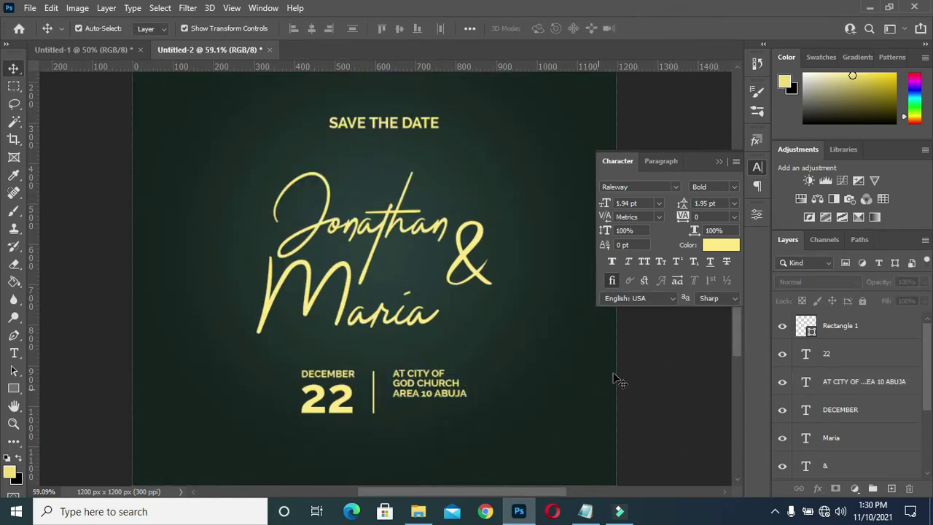
# - Copy the reception venue lines from the notes
pyautogui.scroll(-1, 733, 347)
pyautogui.scroll(-2, 739, 357)
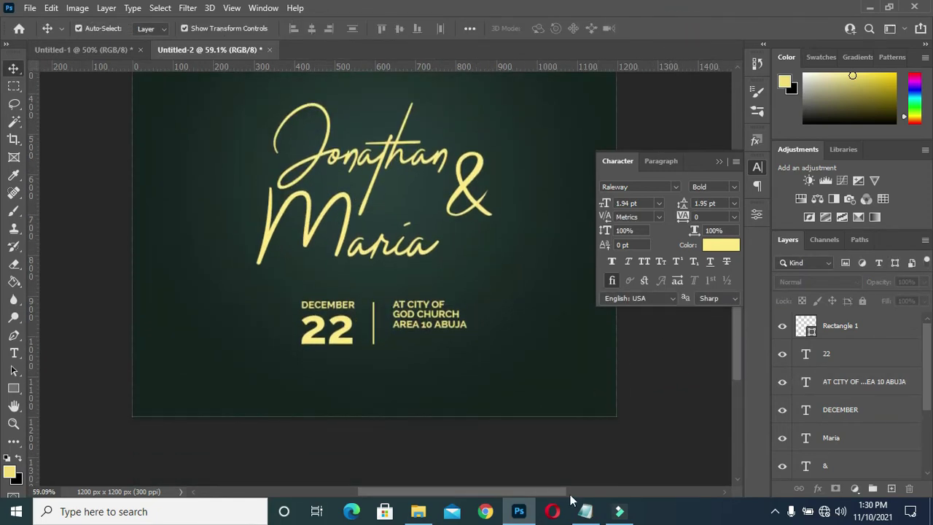
pyautogui.click(586, 511)
pyautogui.moveTo(93, 309); pyautogui.dragTo(251, 320)
pyautogui.hotkey('ctrl', 'c')
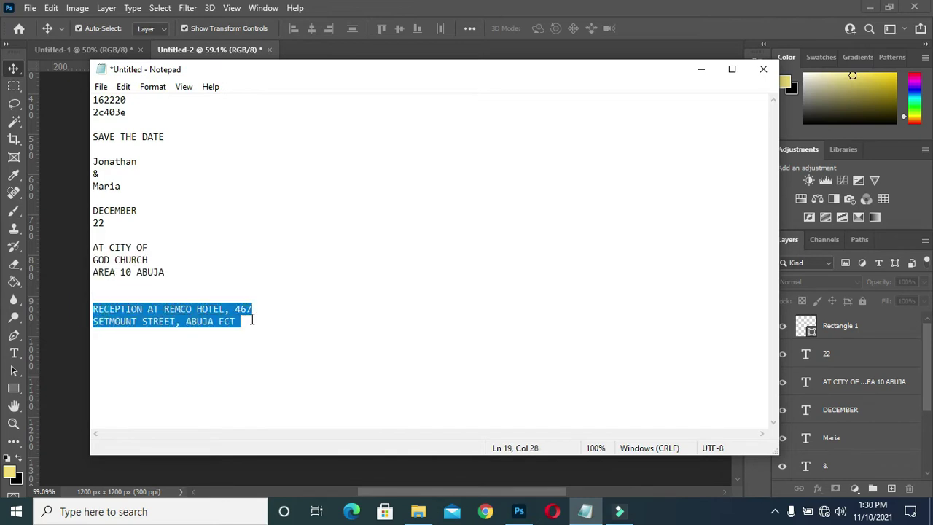
pyautogui.click(701, 68)
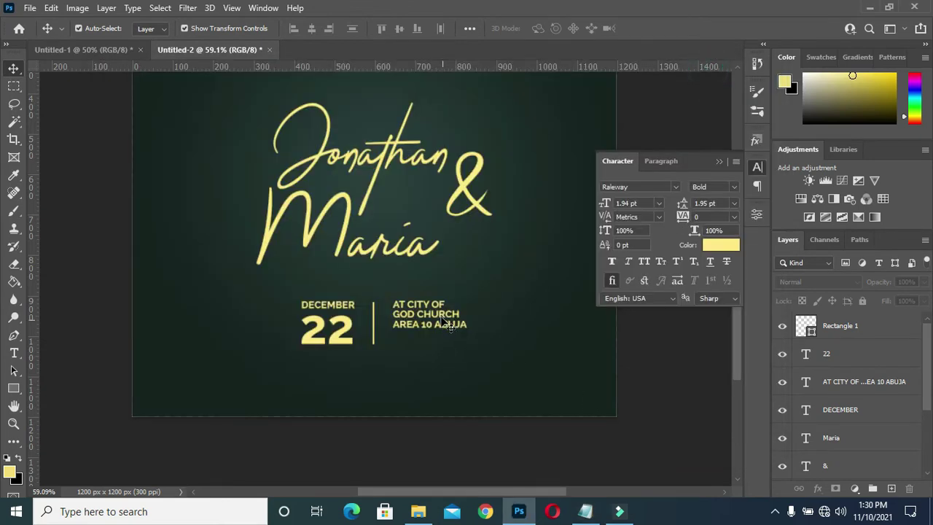
# - Duplicate the church venue text into a copy below the date block
pyautogui.moveTo(446, 323); pyautogui.dragTo(447, 324)
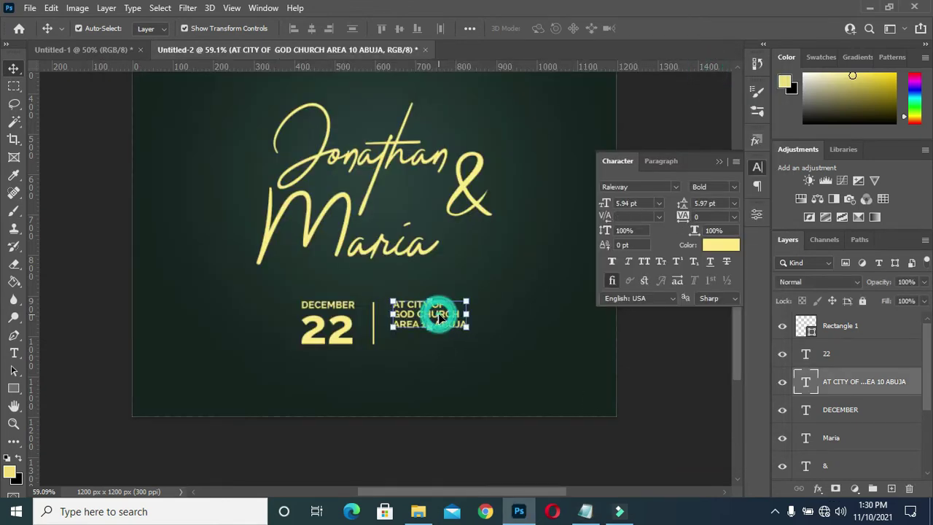
pyautogui.moveTo(448, 324); pyautogui.dragTo(376, 382)
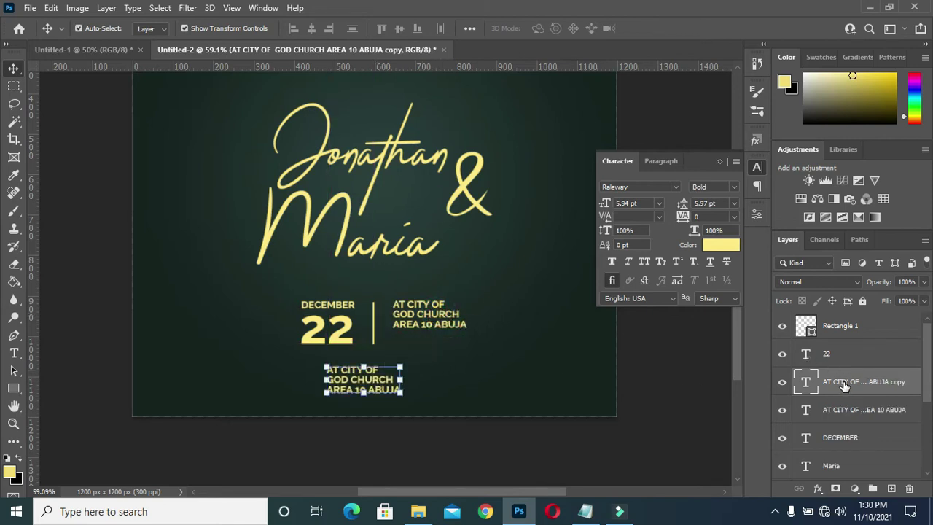
pyautogui.moveTo(845, 386); pyautogui.dragTo(853, 412)
pyautogui.click(428, 321)
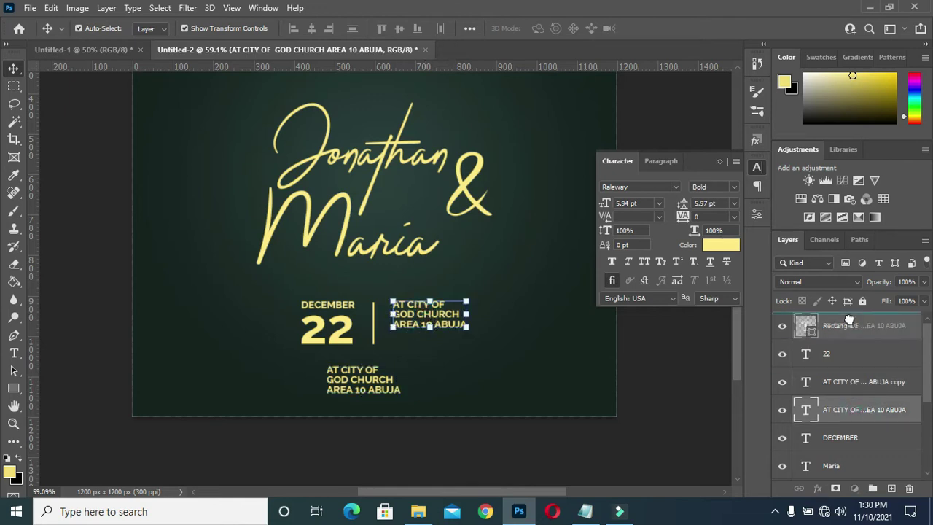
pyautogui.moveTo(849, 320); pyautogui.dragTo(850, 321)
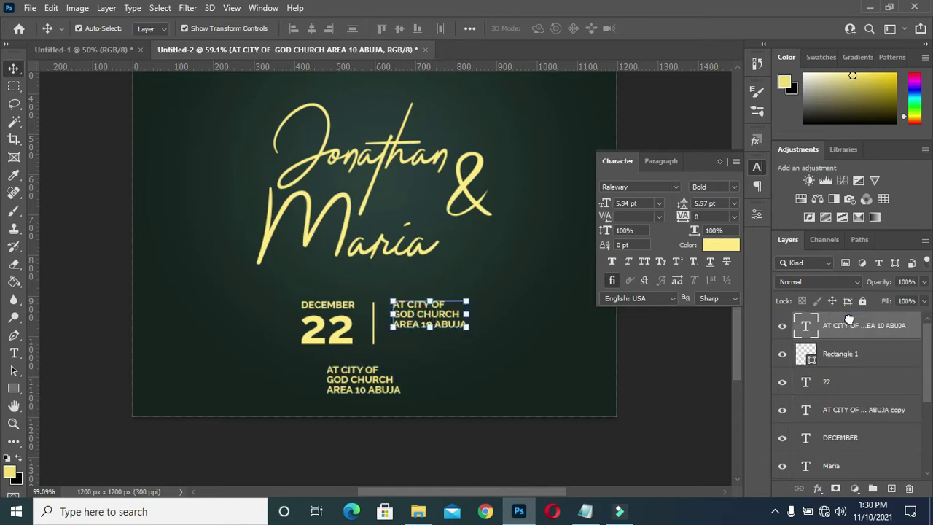
pyautogui.click(844, 357)
pyautogui.click(852, 409)
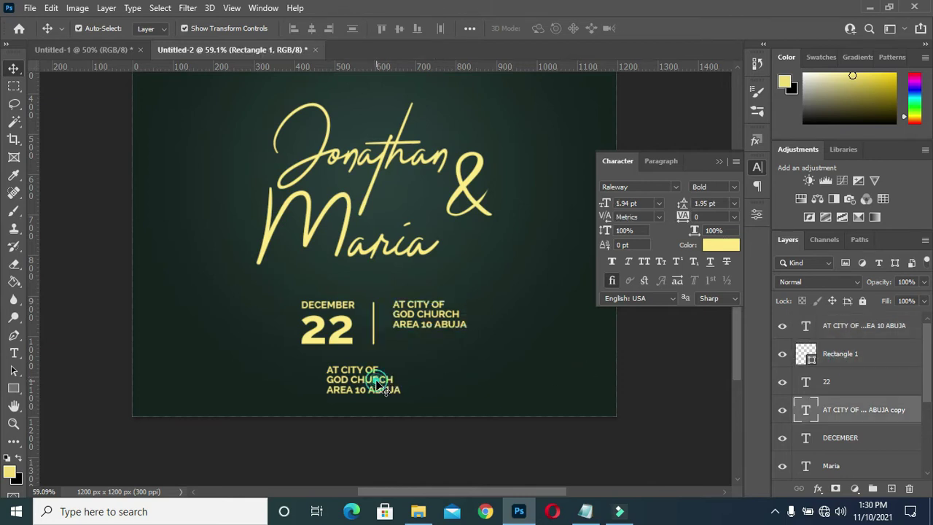
# - Move the copied venue text layer to the top of the layer stack
pyautogui.doubleClick(806, 410)
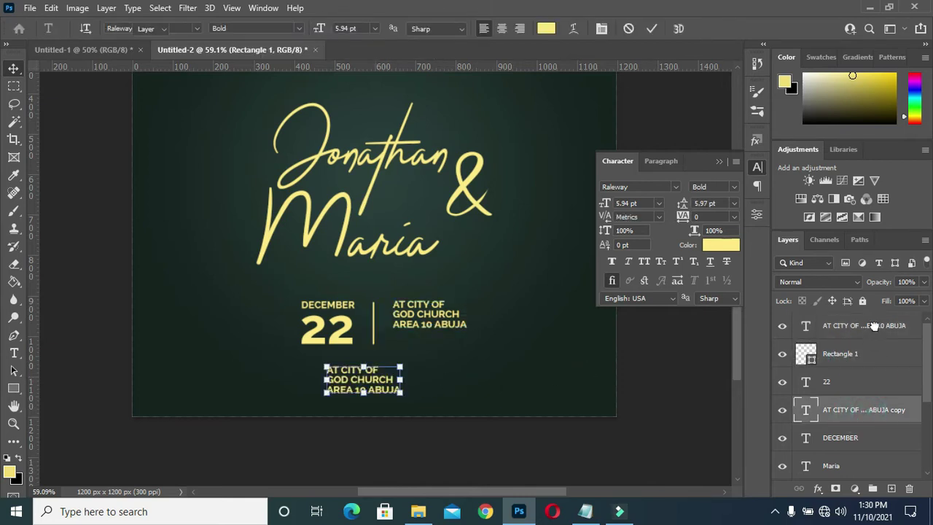
pyautogui.hotkey('ctrl', ']')
pyautogui.hotkey('ctrl', '[')
pyautogui.press('v')
pyautogui.moveTo(853, 354)
pyautogui.mouseDown()
pyautogui.moveTo(853, 326)
pyautogui.moveTo(857, 368)
pyautogui.mouseUp()
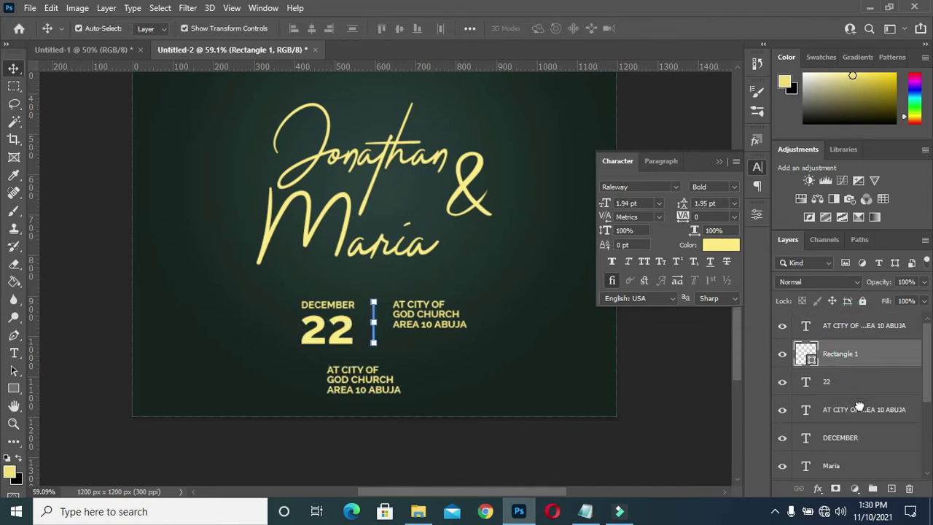
pyautogui.click(860, 413)
pyautogui.moveTo(860, 413); pyautogui.dragTo(861, 320)
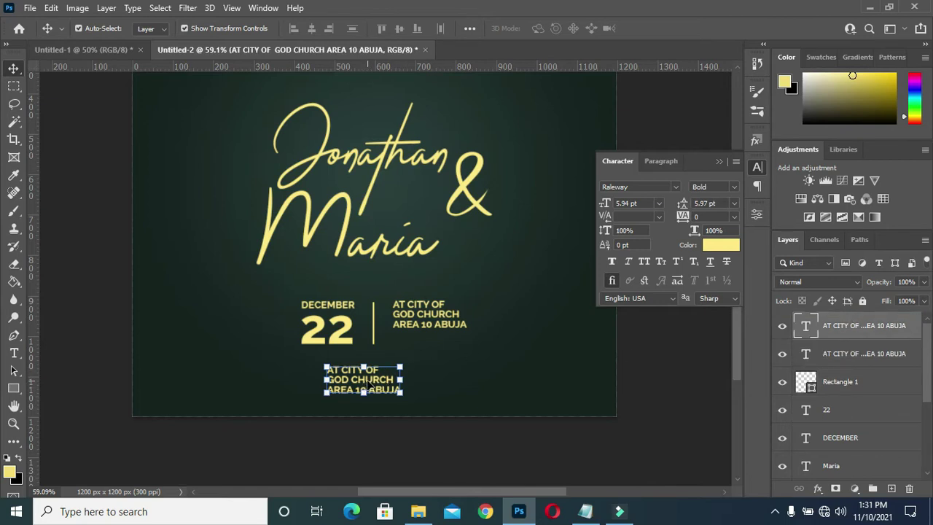
# - Replace the copied block's text with the reception venue address
pyautogui.moveTo(368, 385); pyautogui.dragTo(345, 384)
pyautogui.doubleClick(345, 385)
pyautogui.moveTo(367, 379); pyautogui.dragTo(352, 390)
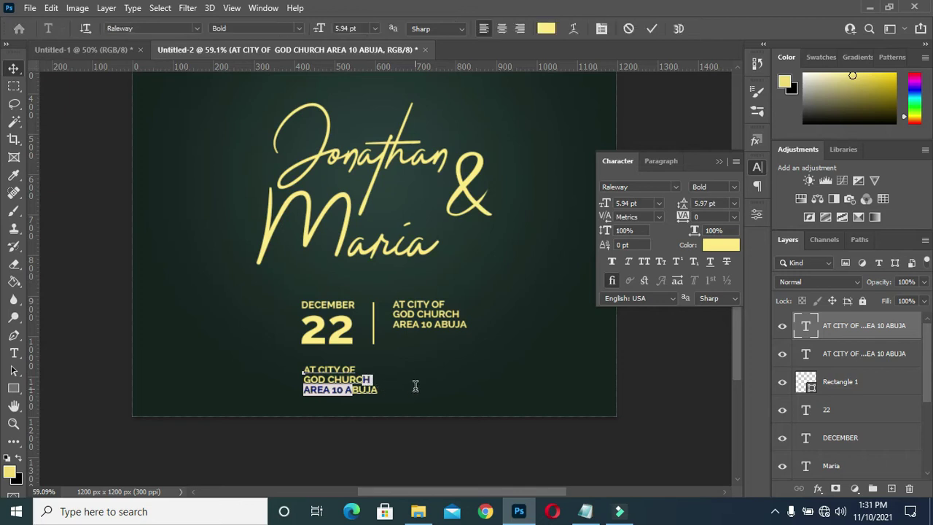
pyautogui.hotkey('ctrl', 'a')
pyautogui.hotkey('ctrl', 'v')
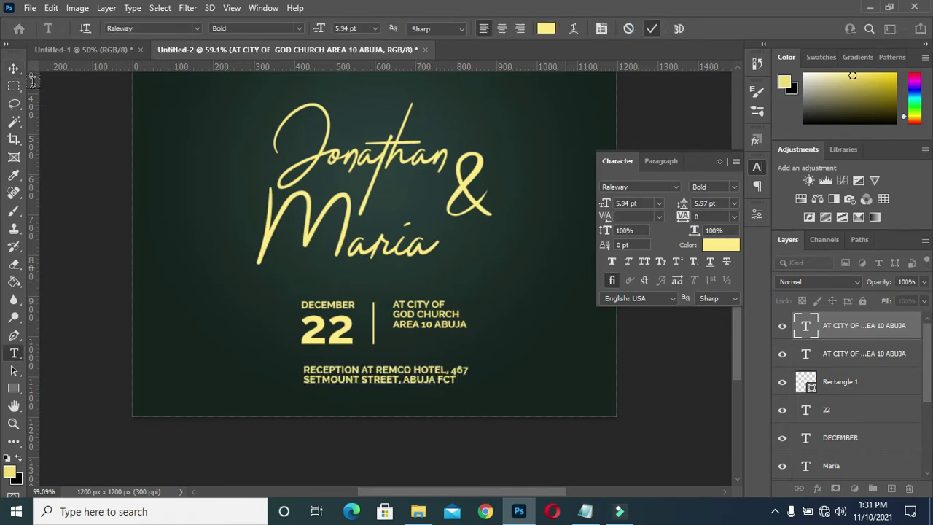
pyautogui.click(14, 68)
# - Increase the reception text's line spacing and scale it to about 89%
pyautogui.click(683, 204)
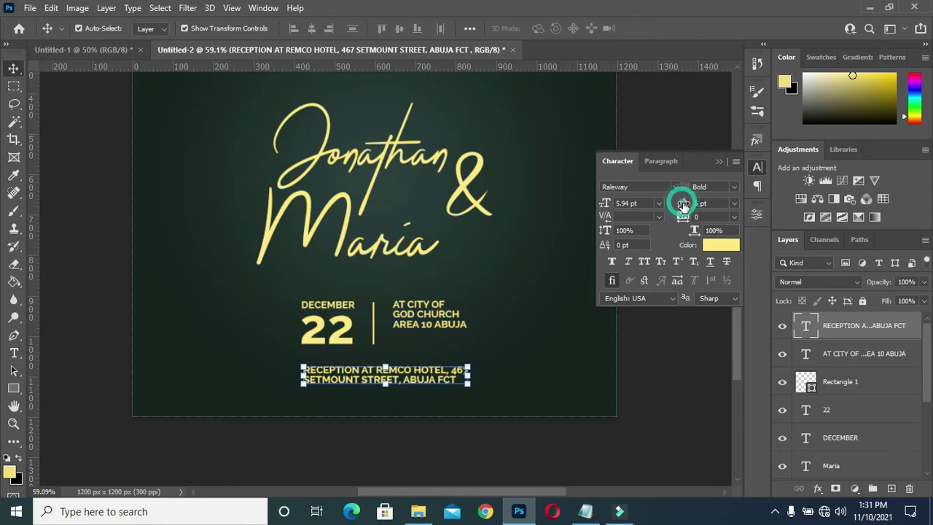
pyautogui.moveTo(588, 336); pyautogui.dragTo(640, 216)
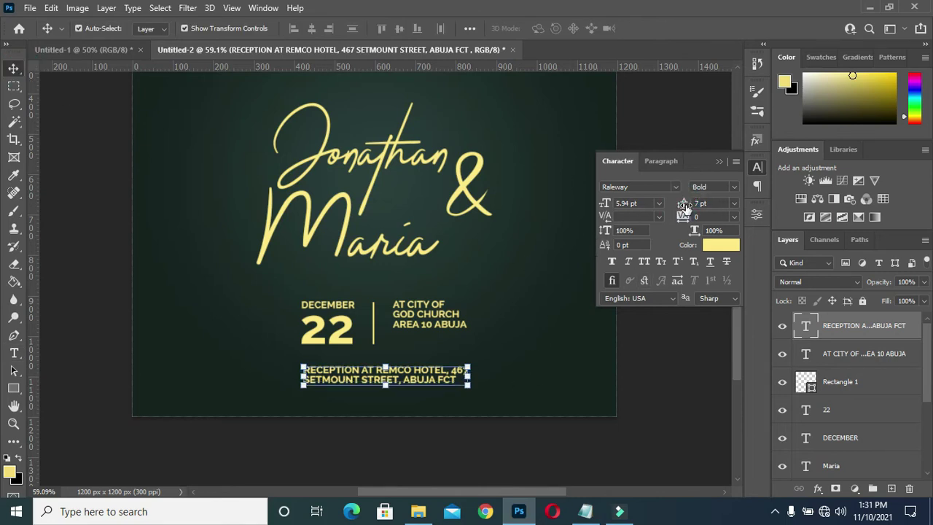
pyautogui.click(433, 388)
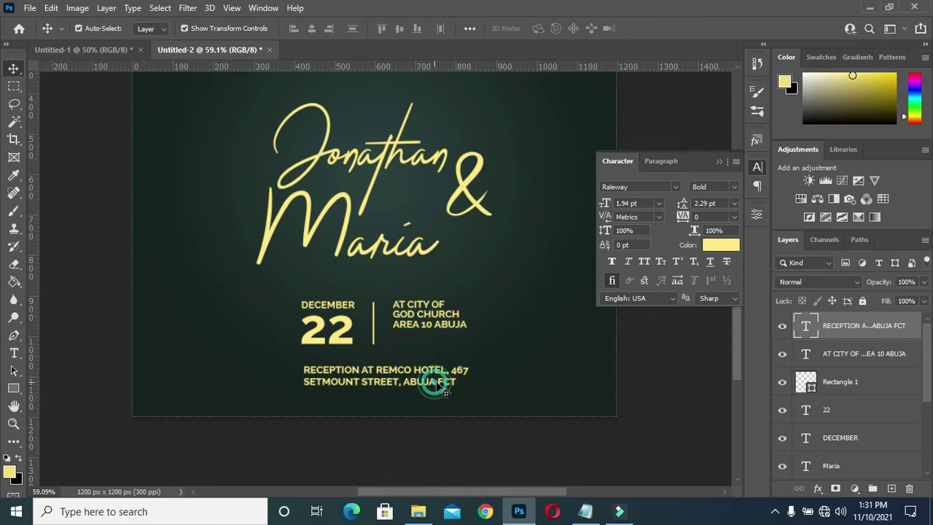
pyautogui.click(467, 384)
pyautogui.moveTo(467, 384); pyautogui.dragTo(431, 371)
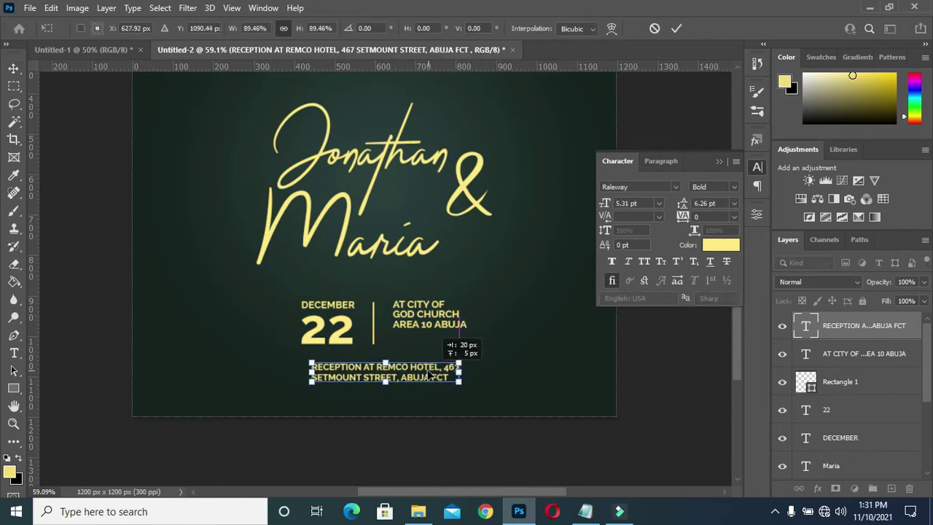
pyautogui.click(676, 29)
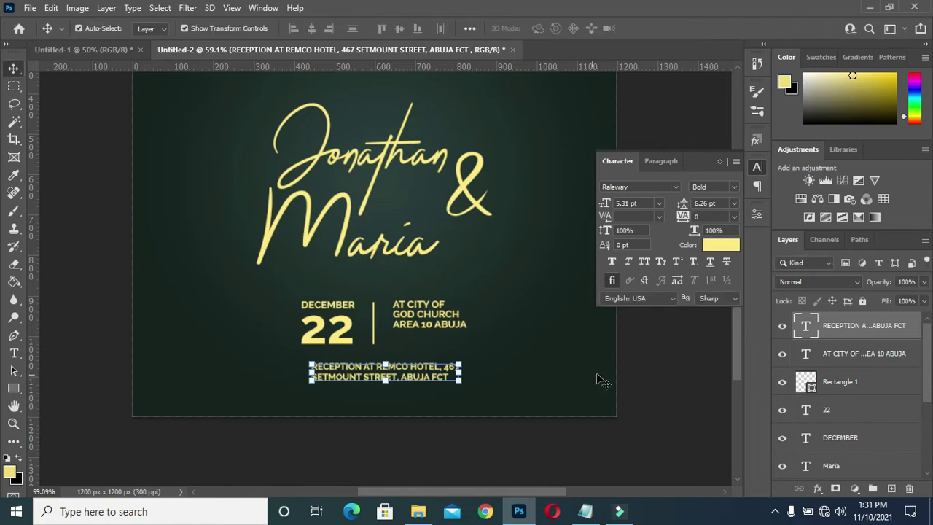
# - Centre the reception text horizontally on the canvas
pyautogui.hotkey('ctrl', 'a')
pyautogui.click(312, 28)
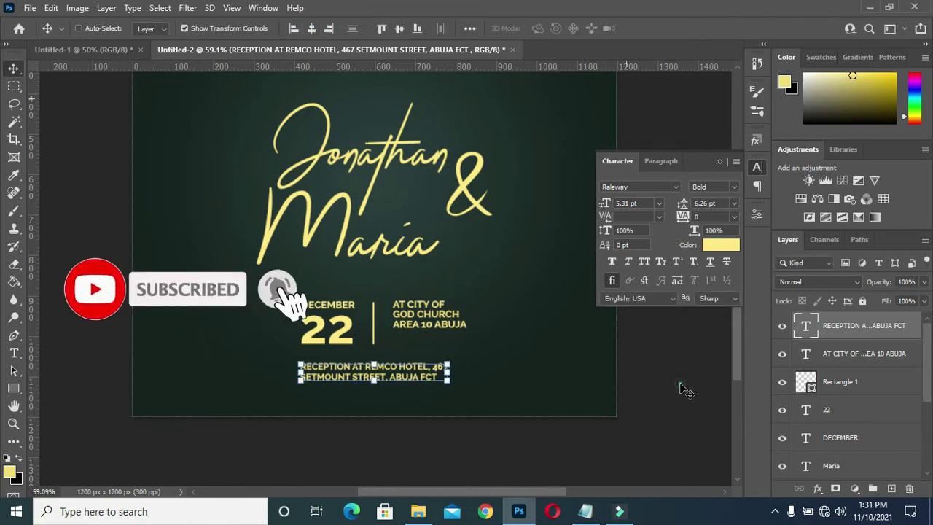
pyautogui.hotkey('ctrl', 'd')
pyautogui.keyDown('ctrl'); pyautogui.click(680, 383); pyautogui.keyUp('ctrl')
# - Group the date, 22, divider and church venue layers into a group named DATE
pyautogui.click(843, 355)
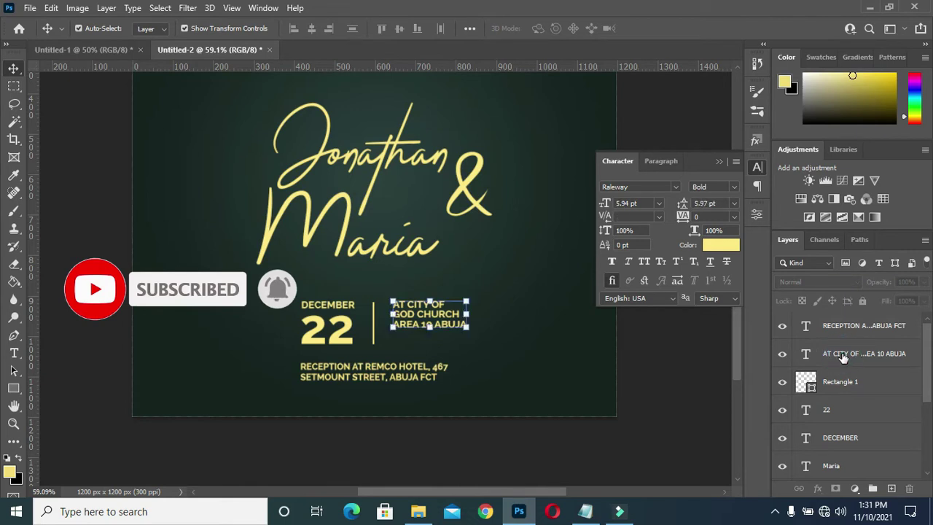
pyautogui.keyDown('shift'); pyautogui.click(838, 443); pyautogui.keyUp('shift')
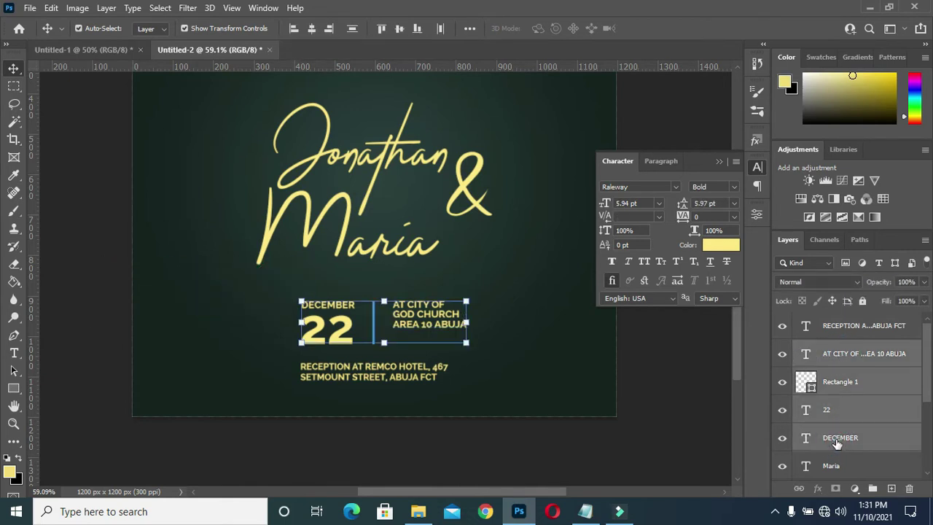
pyautogui.hotkey('ctrl', 'g')
pyautogui.doubleClick(842, 351)
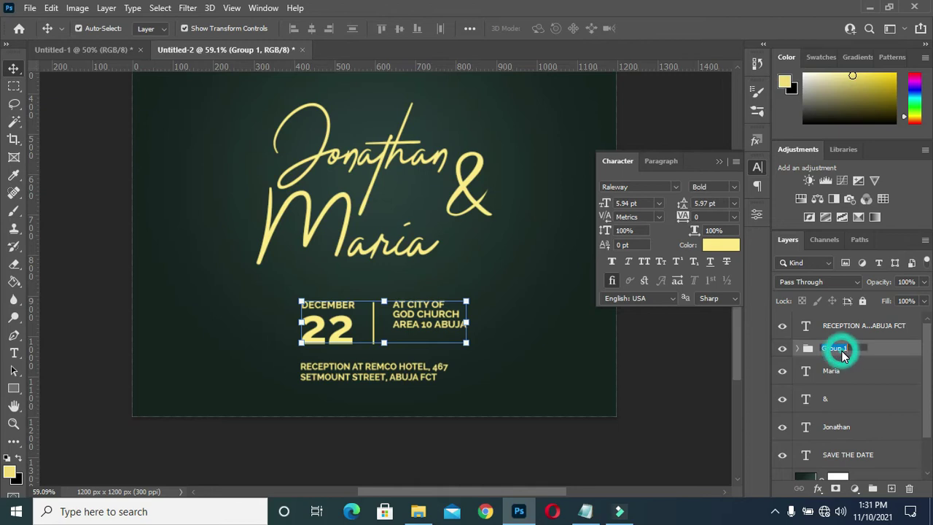
pyautogui.write('DATE')
# - Group the Jonathan, ampersand and Maria layers as COUPLE and fit the card in view
pyautogui.click(832, 377)
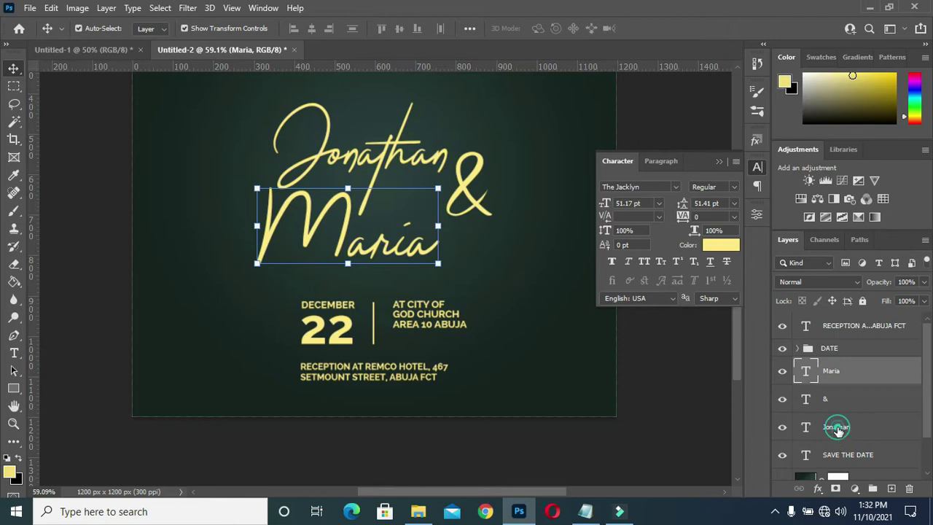
pyautogui.keyDown('shift'); pyautogui.click(837, 429); pyautogui.keyUp('shift')
pyautogui.hotkey('ctrl', 'g')
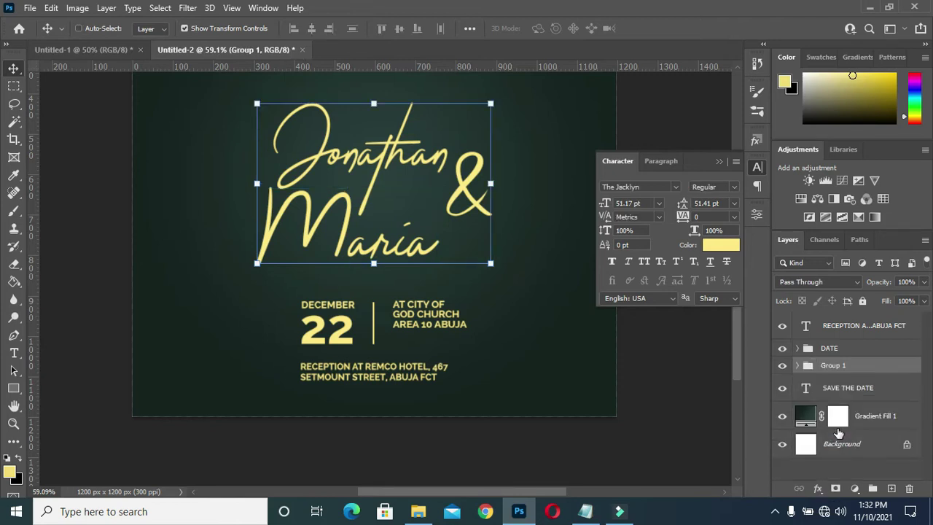
pyautogui.doubleClick(834, 365)
pyautogui.write('COUPLE')
pyautogui.click(616, 348)
pyautogui.click(724, 164)
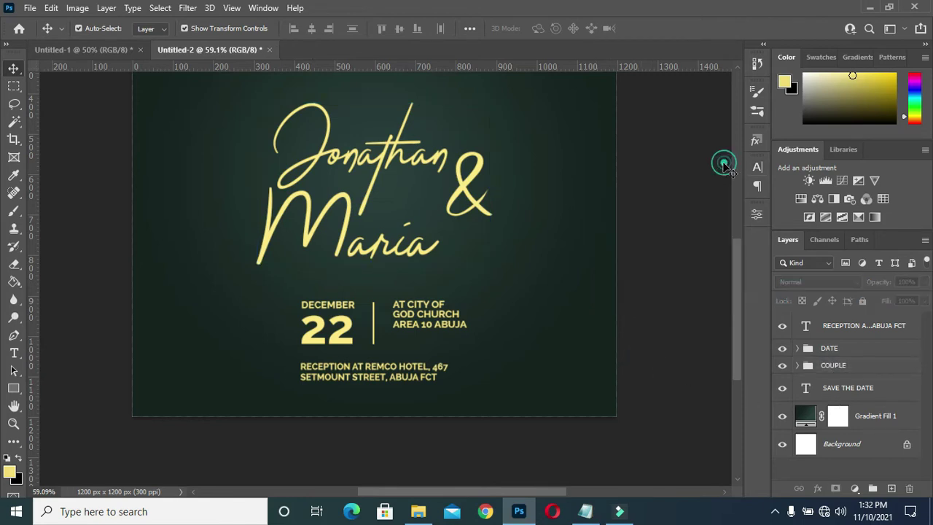
pyautogui.hotkey('ctrl', '0')
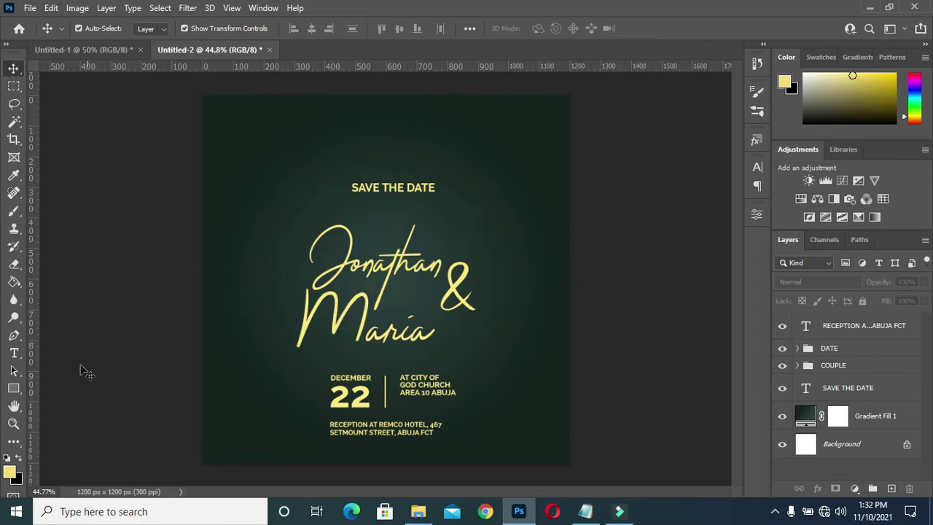
# - Place the elegant rose invitation image from the wedding resources folder
pyautogui.click(417, 511)
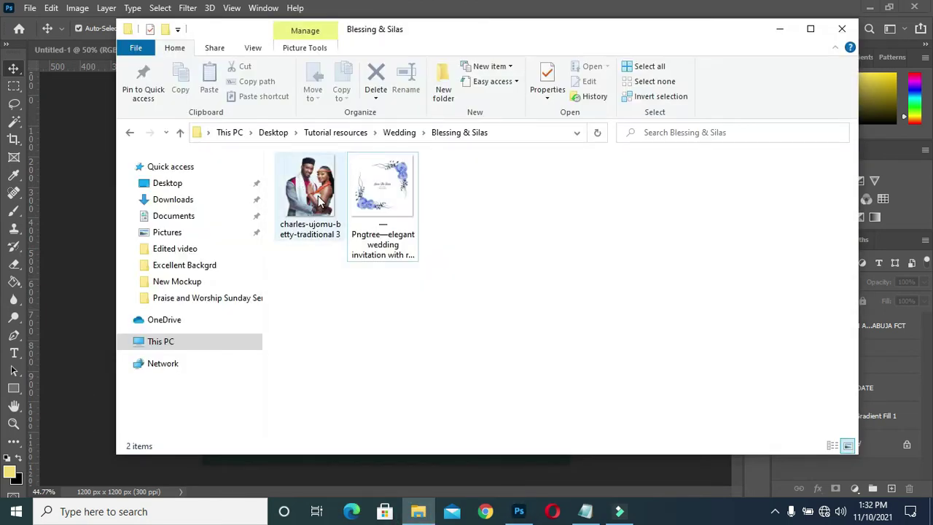
pyautogui.click(387, 193)
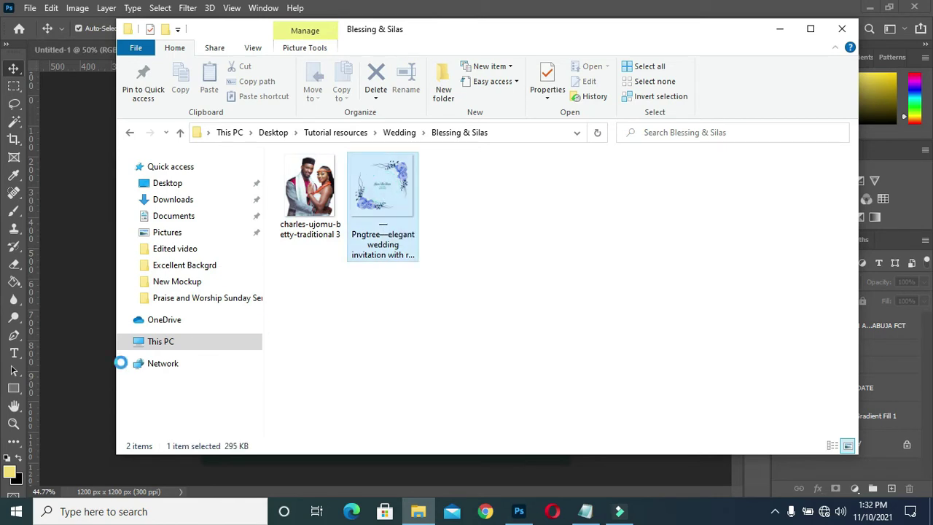
pyautogui.moveTo(108, 359); pyautogui.dragTo(108, 358)
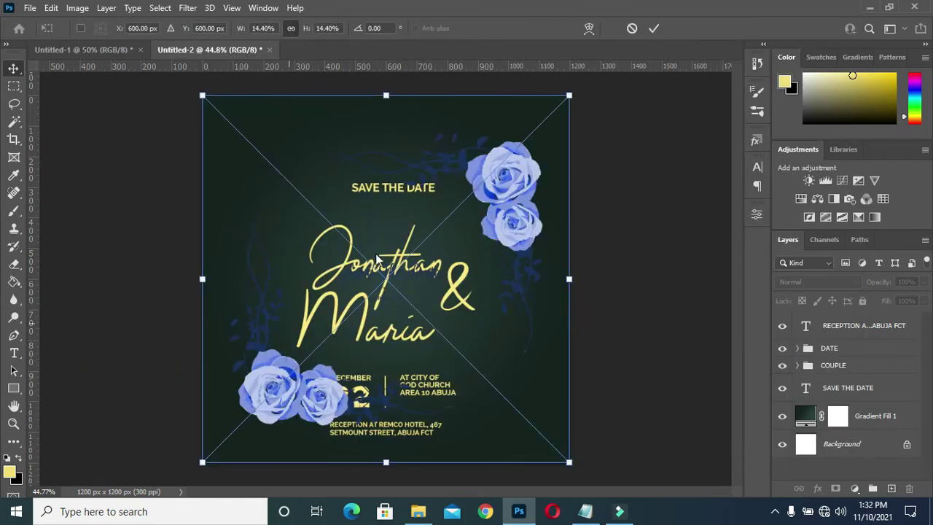
# - Scale the rose frame to about 4.28% and set it upper right beside SAVE THE DATE
pyautogui.moveTo(202, 461); pyautogui.dragTo(428, 234)
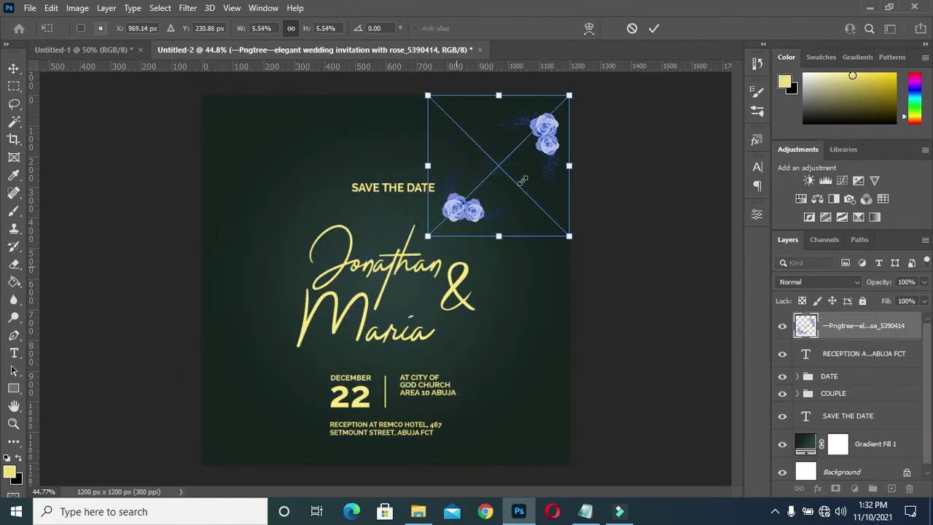
pyautogui.moveTo(531, 186); pyautogui.dragTo(528, 228)
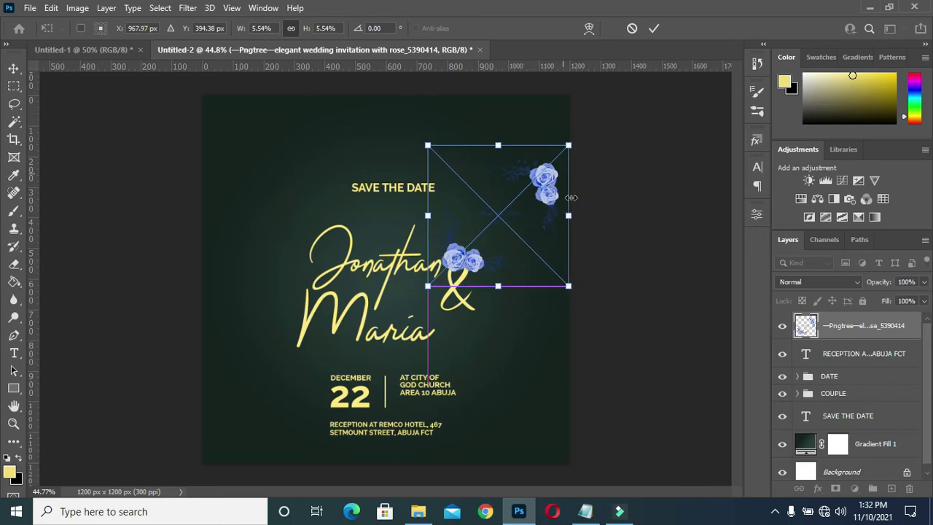
pyautogui.moveTo(570, 284); pyautogui.dragTo(537, 254)
pyautogui.moveTo(503, 203); pyautogui.dragTo(510, 212)
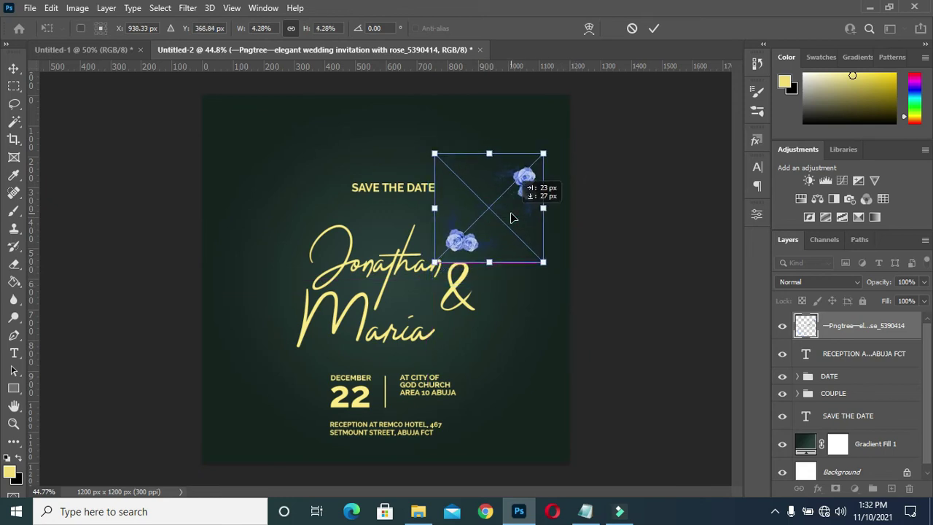
pyautogui.click(654, 27)
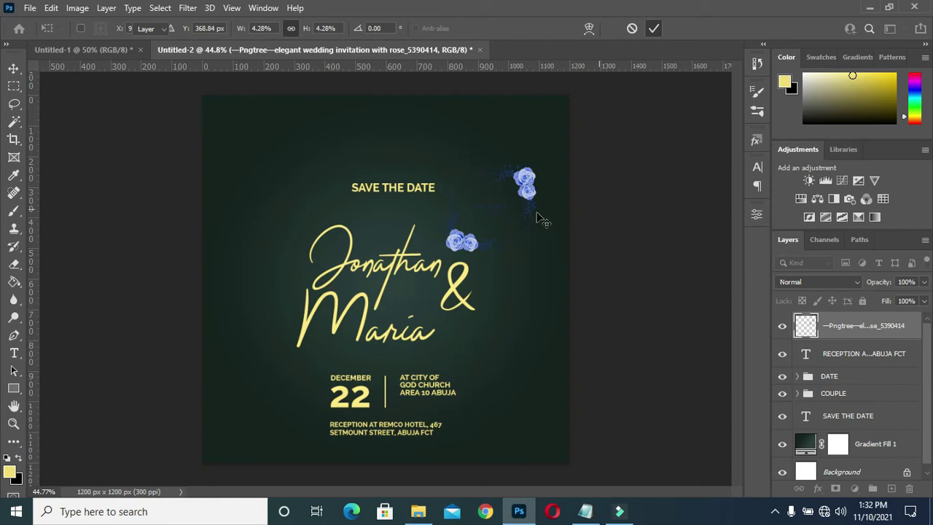
pyautogui.scroll(2, 489, 203)
pyautogui.scroll(2, 490, 207)
pyautogui.scroll(1, 502, 213)
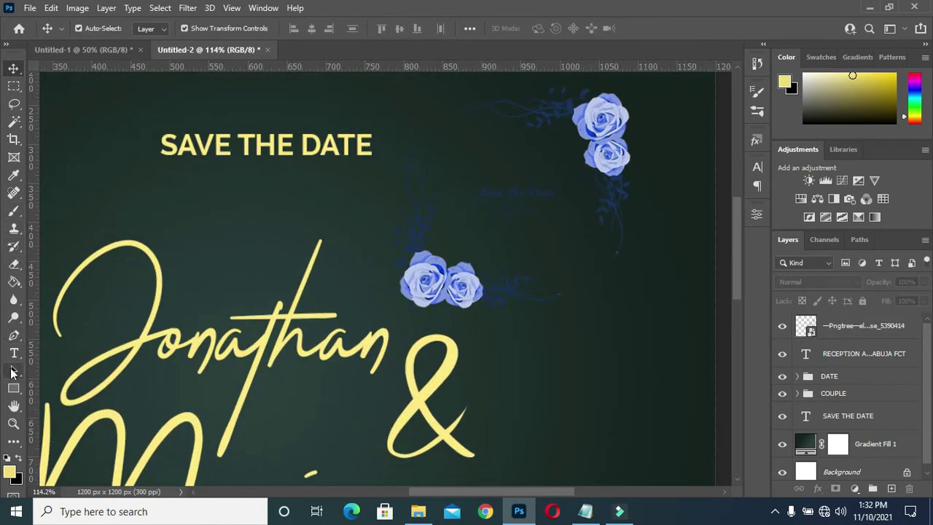
# - Draw a 191 px Ellipse 1 circle inside the rose frame and set its fill to none
pyautogui.rightClick(13, 388)
pyautogui.click(73, 414)
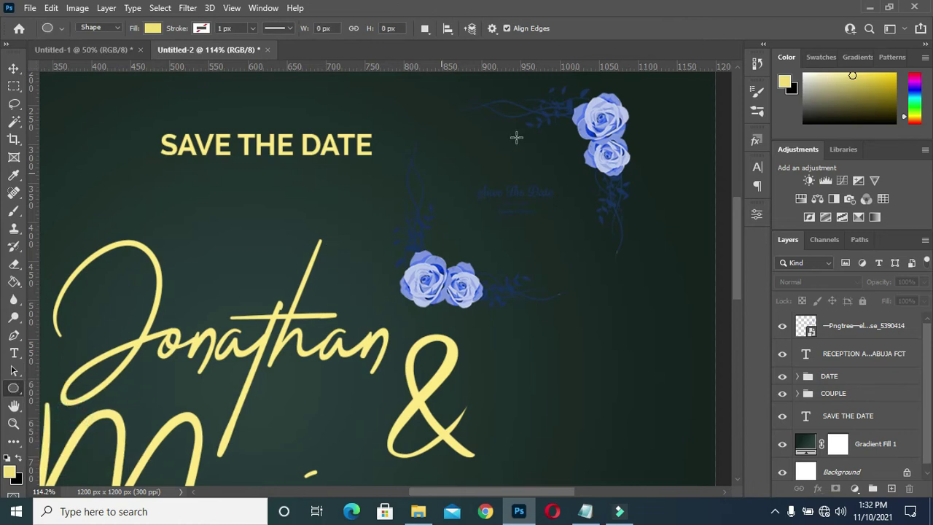
pyautogui.moveTo(452, 134); pyautogui.dragTo(600, 308)
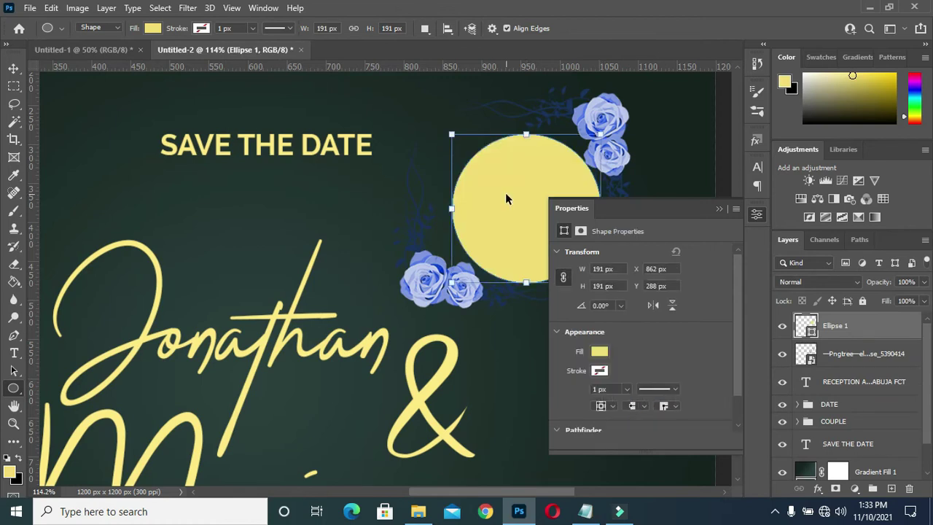
pyautogui.moveTo(492, 182); pyautogui.dragTo(474, 172)
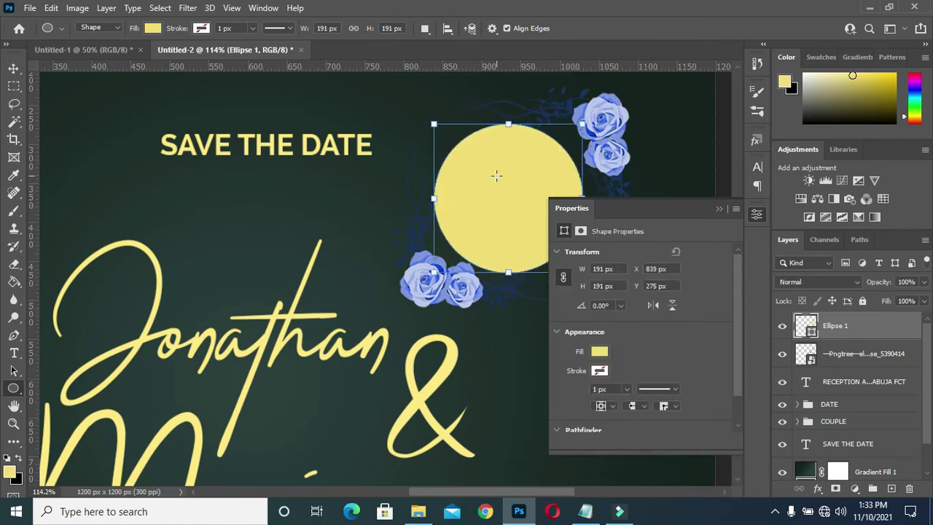
pyautogui.click(599, 352)
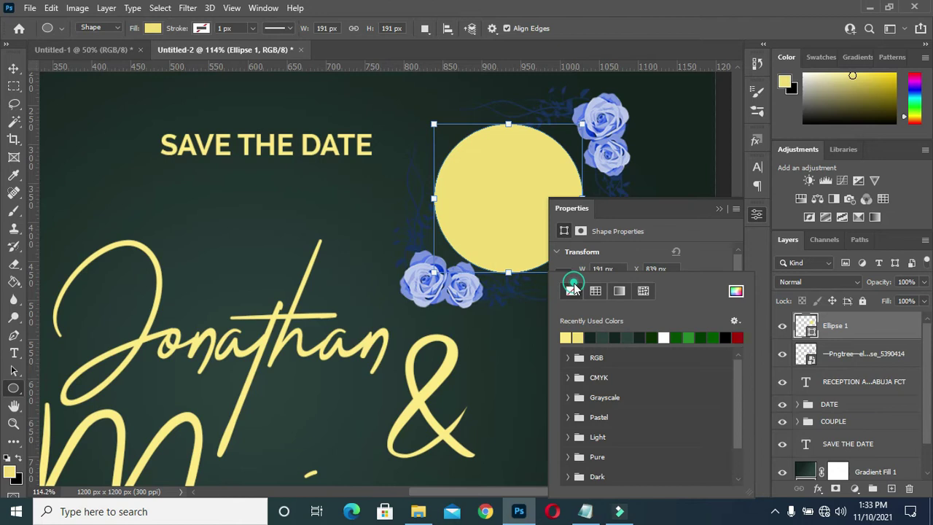
pyautogui.click(566, 295)
pyautogui.click(721, 209)
pyautogui.click(14, 68)
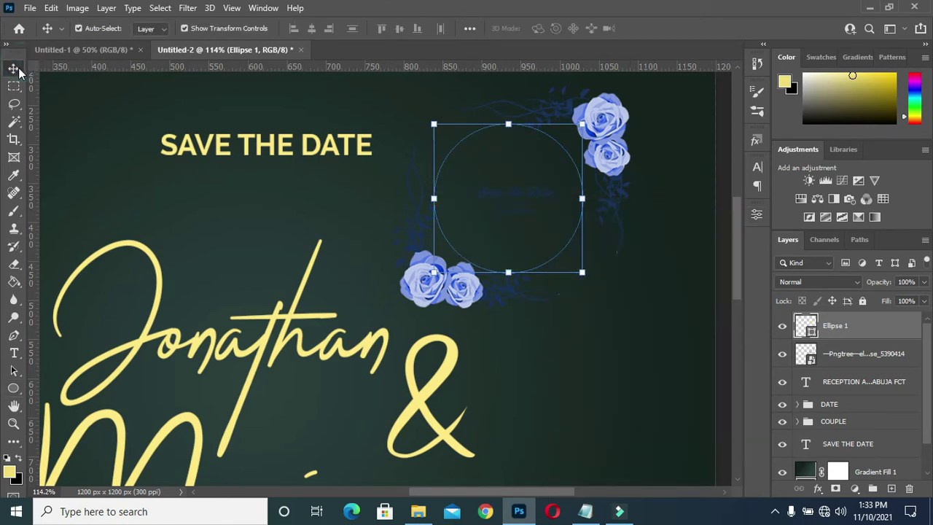
# - Open the wedding folder and drag the couple's photo toward the invitation
pyautogui.scroll(-2, 620, 297)
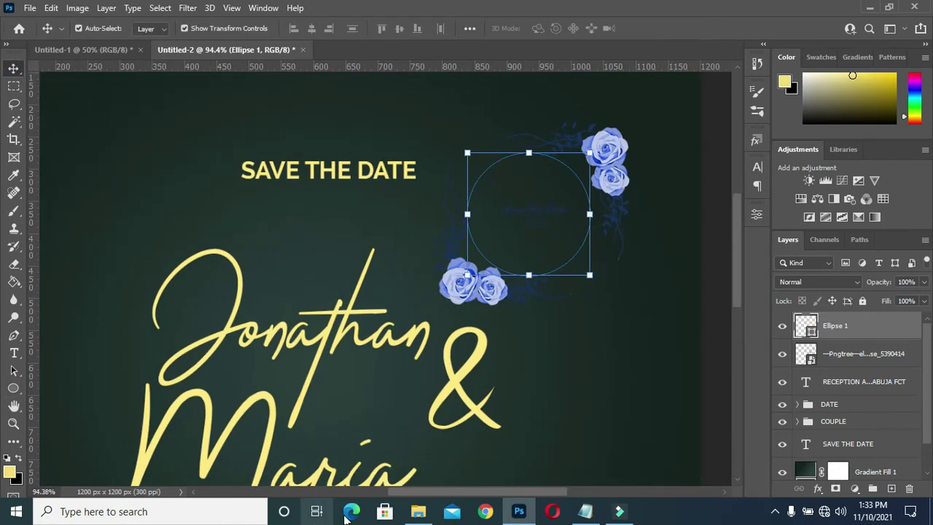
pyautogui.click(418, 511)
pyautogui.moveTo(317, 215); pyautogui.dragTo(93, 379)
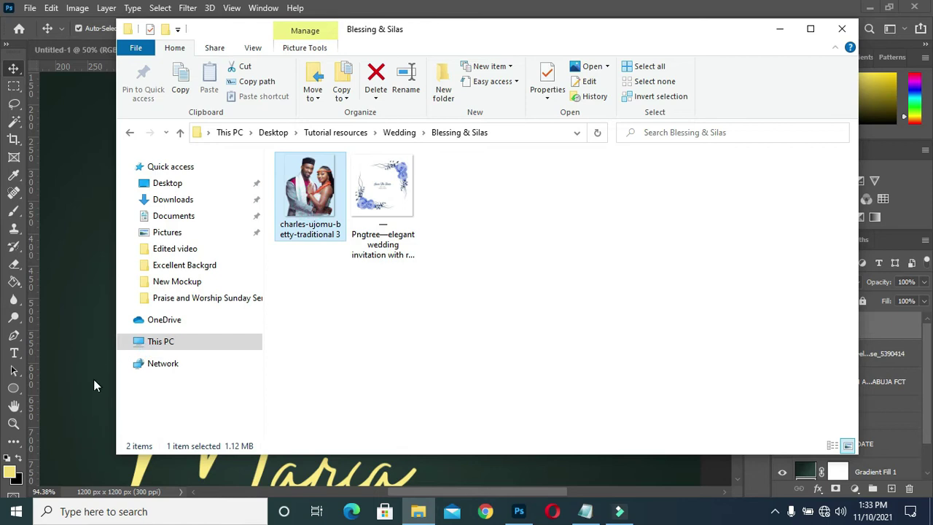
# - Shrink the couple's photo and move it over the rose frame
pyautogui.scroll(-3, 500, 241)
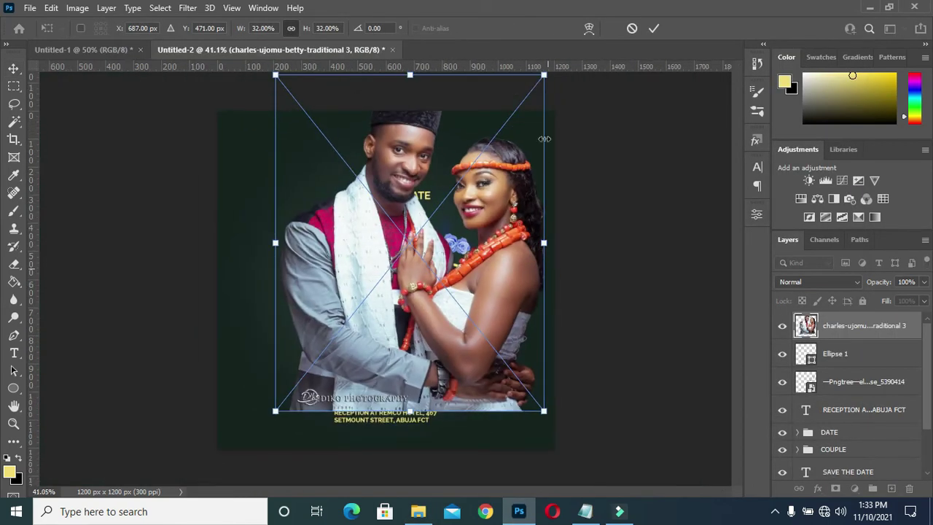
pyautogui.moveTo(546, 74); pyautogui.dragTo(452, 212)
pyautogui.moveTo(365, 277); pyautogui.dragTo(475, 284)
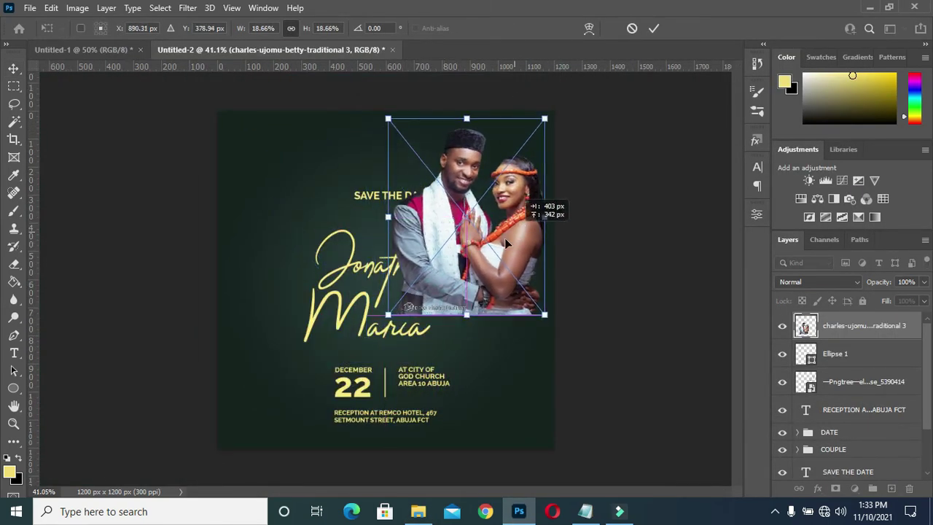
pyautogui.moveTo(389, 315); pyautogui.dragTo(465, 218)
pyautogui.scroll(2, 465, 218)
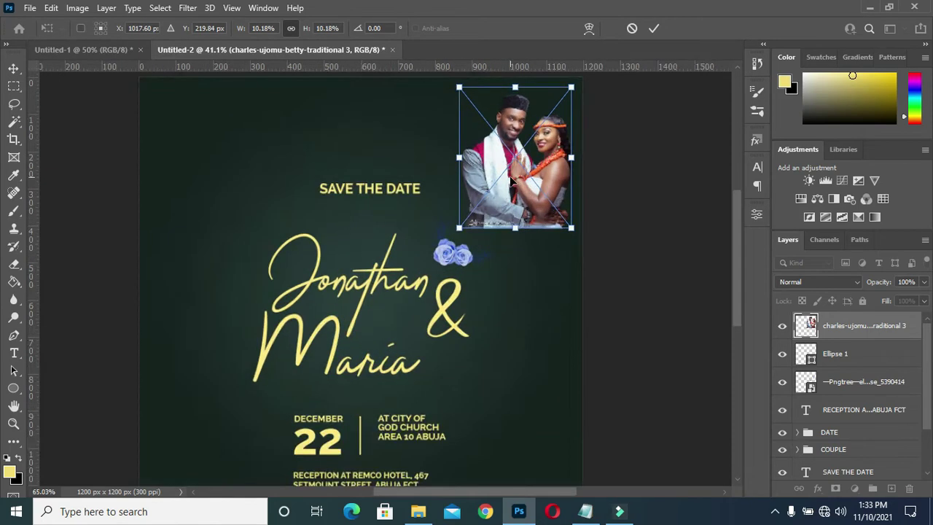
pyautogui.scroll(1, 465, 218)
pyautogui.moveTo(540, 133); pyautogui.dragTo(497, 222)
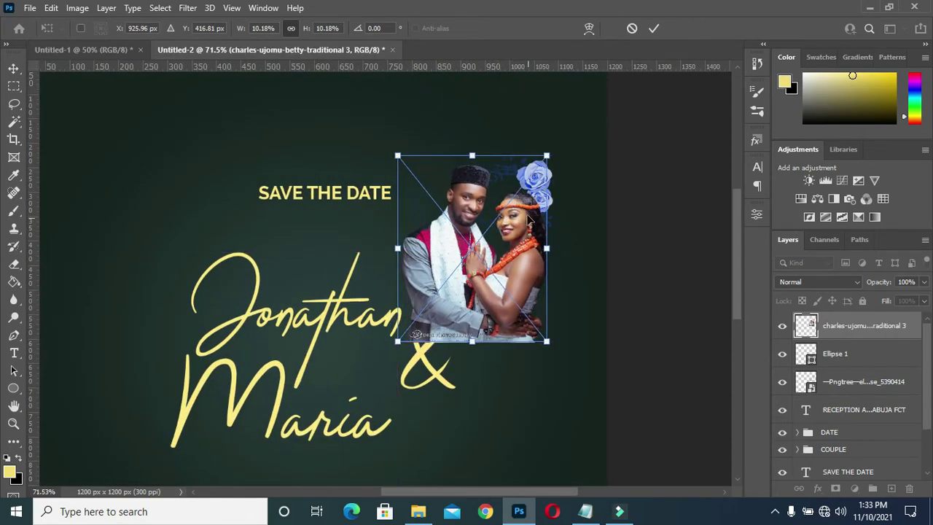
# - Fit the photo over the circle at 6.14% scale and commit the transform
pyautogui.scroll(1, 530, 219)
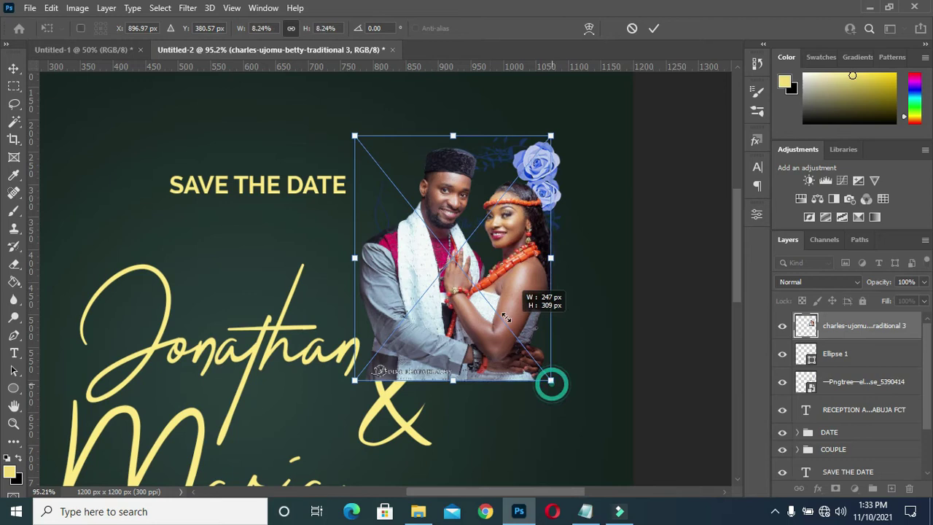
pyautogui.moveTo(552, 380); pyautogui.dragTo(491, 319)
pyautogui.moveTo(357, 137); pyautogui.dragTo(370, 155)
pyautogui.moveTo(467, 234)
pyautogui.mouseDown()
pyautogui.moveTo(517, 239)
pyautogui.moveTo(503, 242)
pyautogui.moveTo(504, 233)
pyautogui.mouseUp()
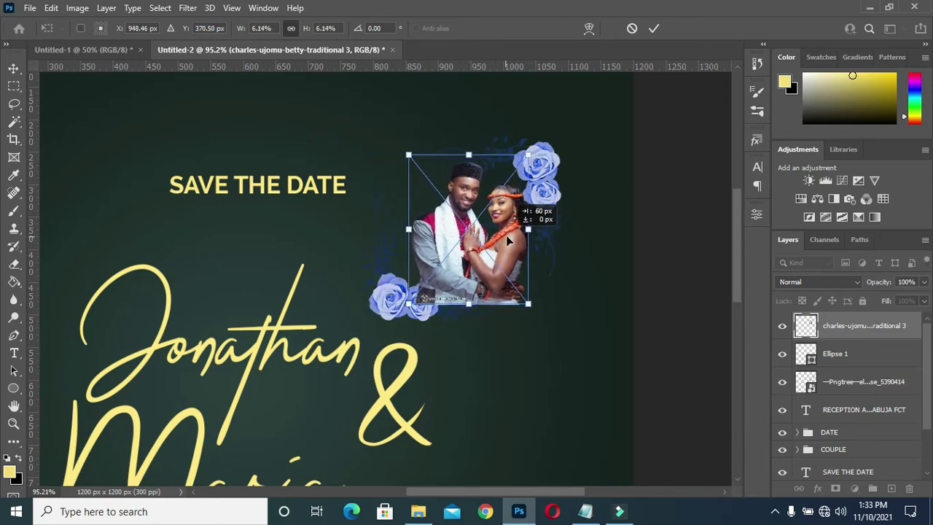
pyautogui.press('Return')
pyautogui.click(815, 355)
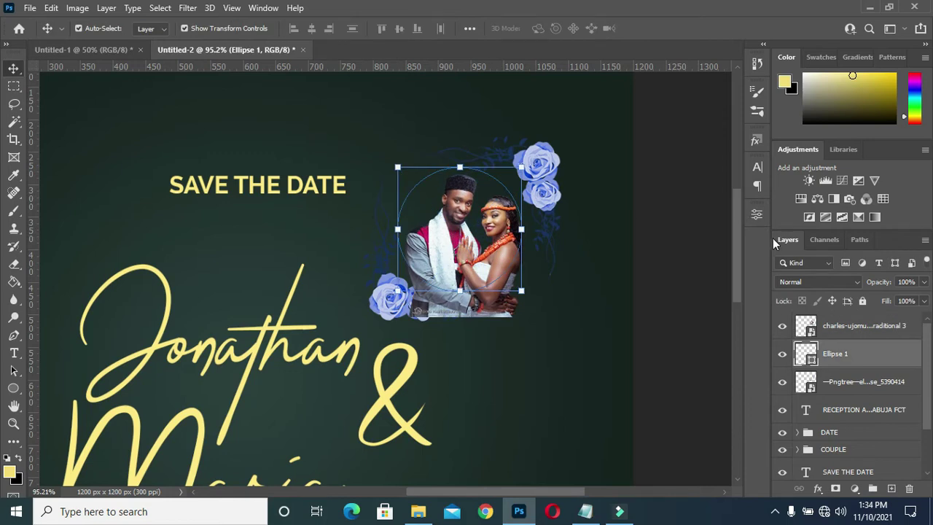
# - Fill Ellipse 1 with the recent yellow and nudge the photo within the circle
pyautogui.click(757, 215)
pyautogui.click(604, 356)
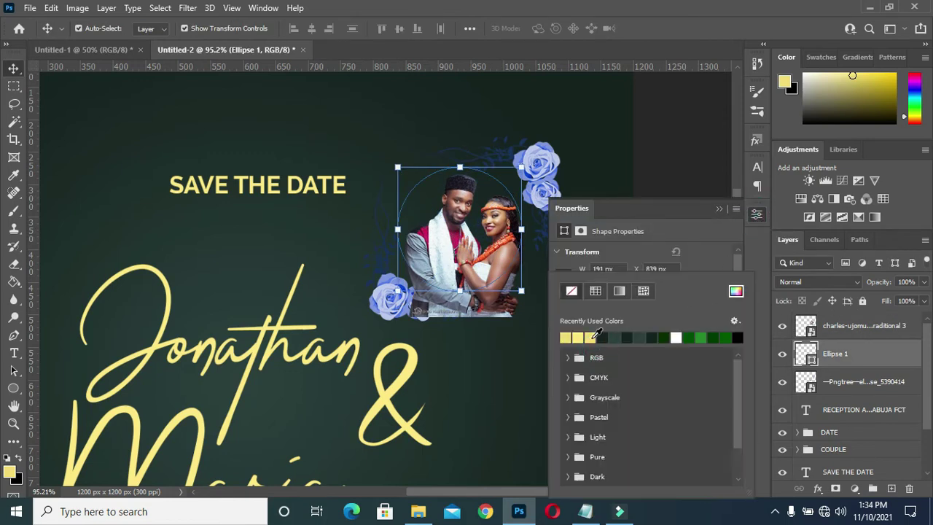
pyautogui.click(572, 336)
pyautogui.click(720, 210)
pyautogui.click(720, 210)
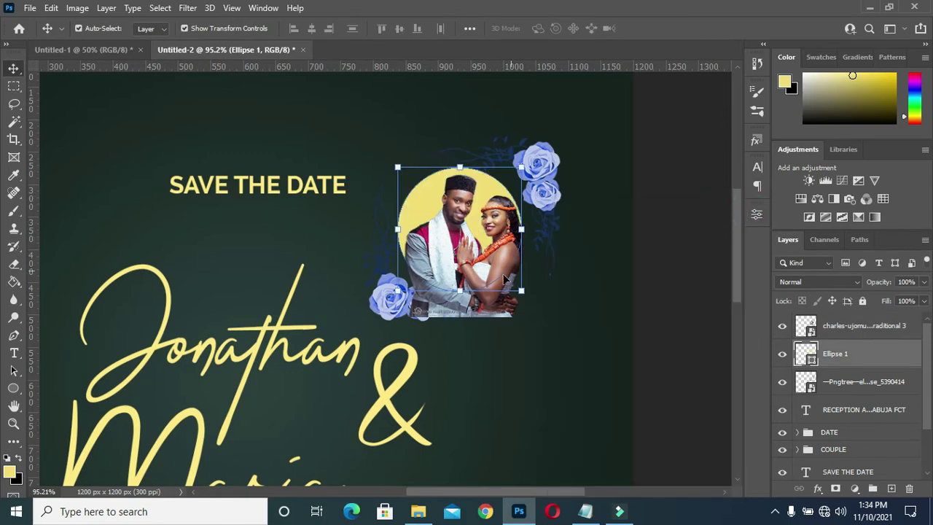
pyautogui.moveTo(473, 278); pyautogui.dragTo(468, 286)
# - Mask the couple's photo to the Ellipse 1 circle outline
pyautogui.keyDown('ctrl'); pyautogui.click(809, 330); pyautogui.keyUp('ctrl')
pyautogui.click(828, 331)
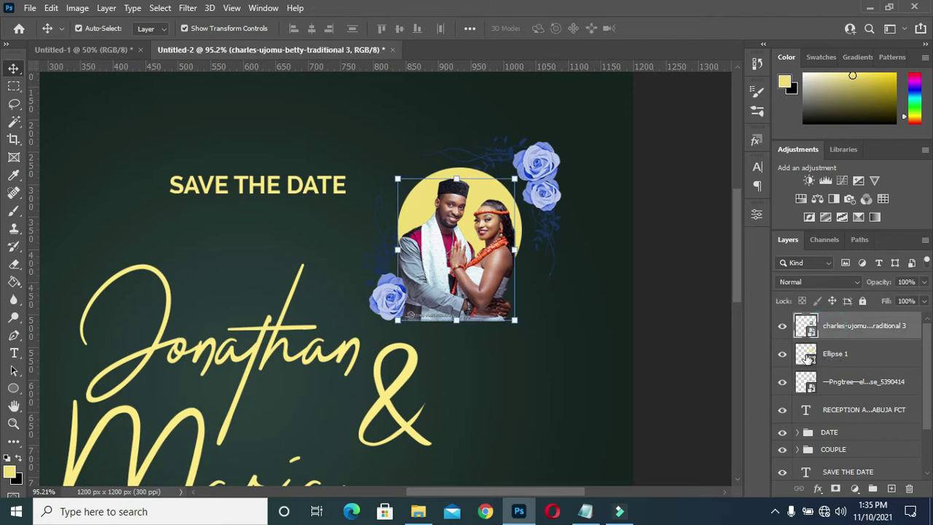
pyautogui.click(807, 355)
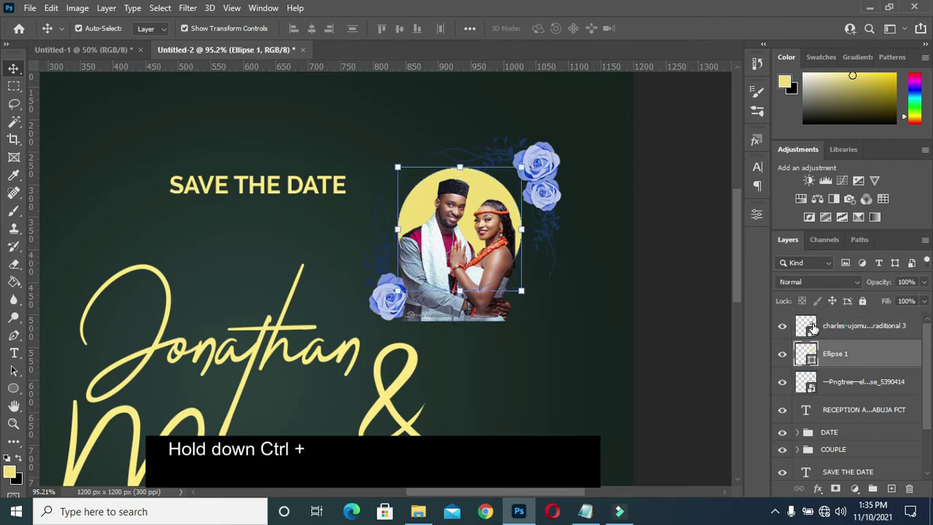
pyautogui.click(806, 326)
pyautogui.keyDown('ctrl'); pyautogui.click(812, 359); pyautogui.keyUp('ctrl')
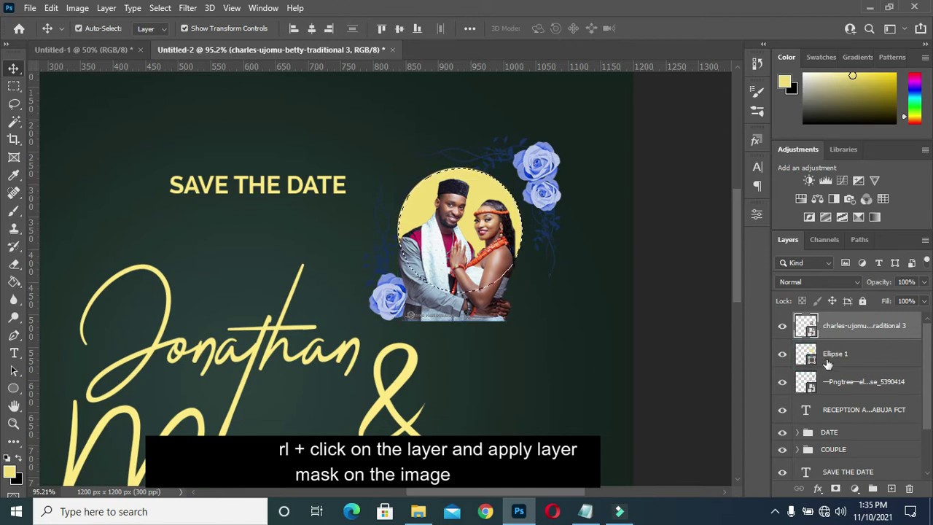
pyautogui.click(835, 489)
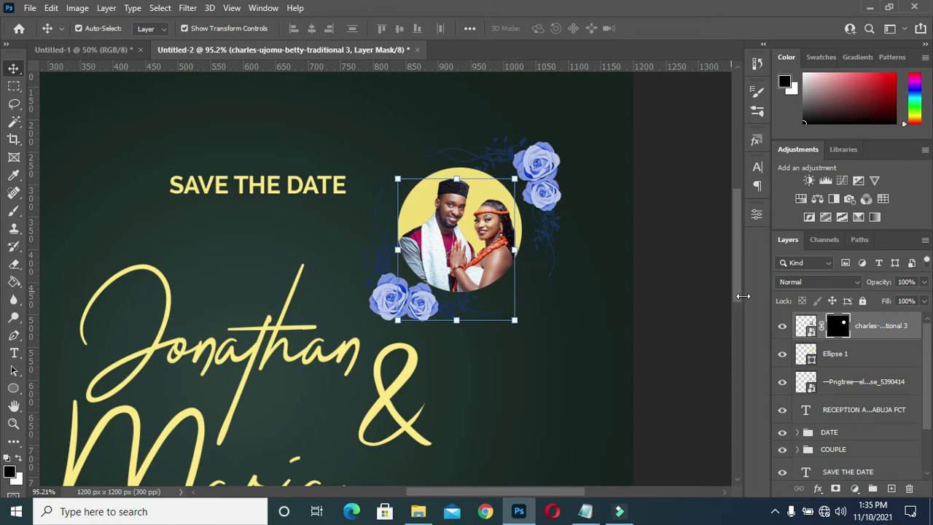
# - Group the photo and Ellipse 1 layers and name the group CLIP
pyautogui.click(697, 296)
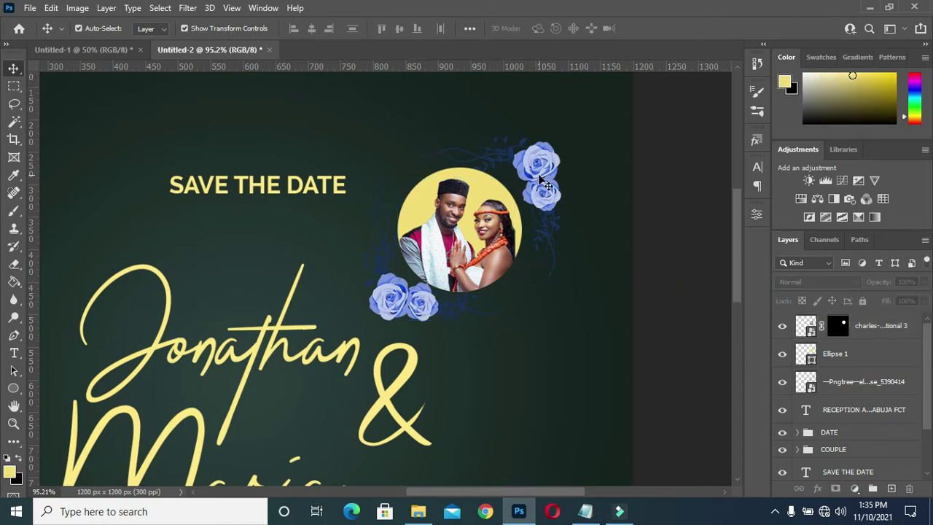
pyautogui.scroll(-3, 544, 182)
pyautogui.scroll(-1, 539, 189)
pyautogui.scroll(2, 533, 197)
pyautogui.scroll(-4, 521, 211)
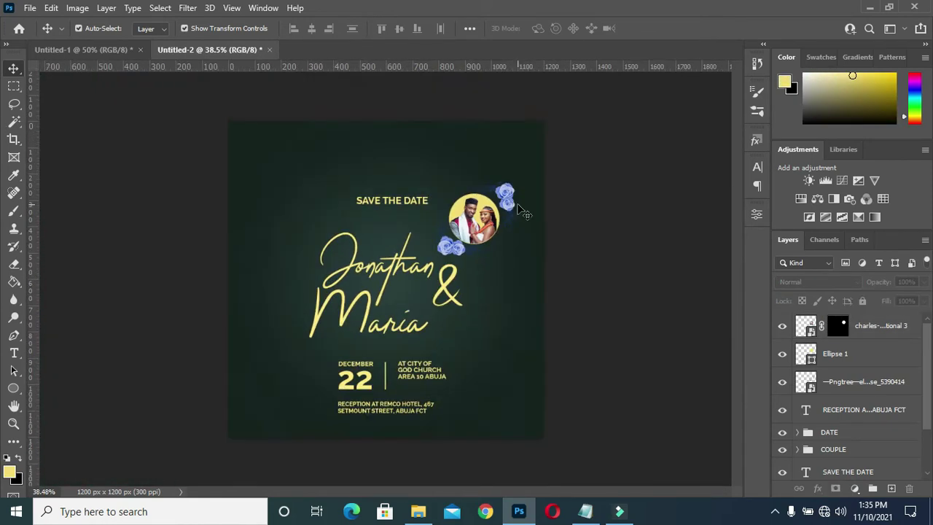
pyautogui.scroll(1, 498, 230)
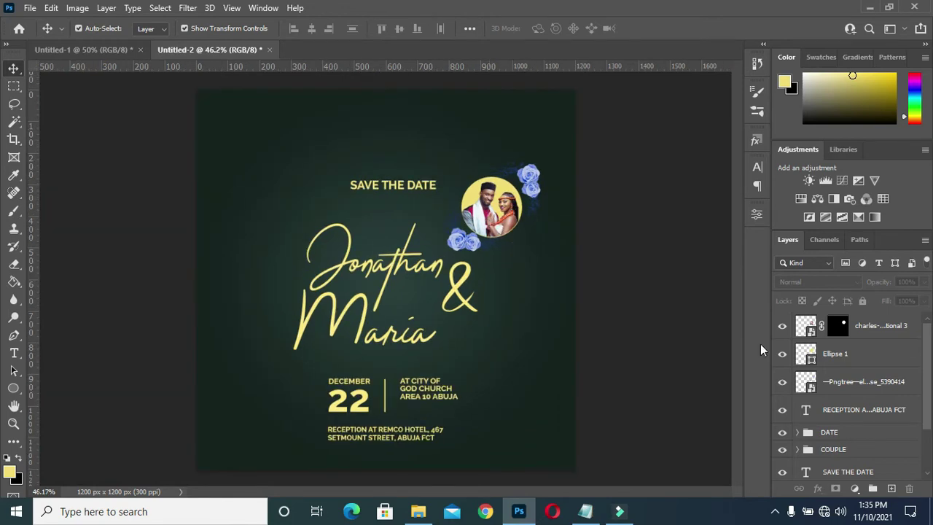
pyautogui.click(860, 328)
pyautogui.keyDown('shift'); pyautogui.click(838, 355); pyautogui.keyUp('shift')
pyautogui.hotkey('ctrl', 'g')
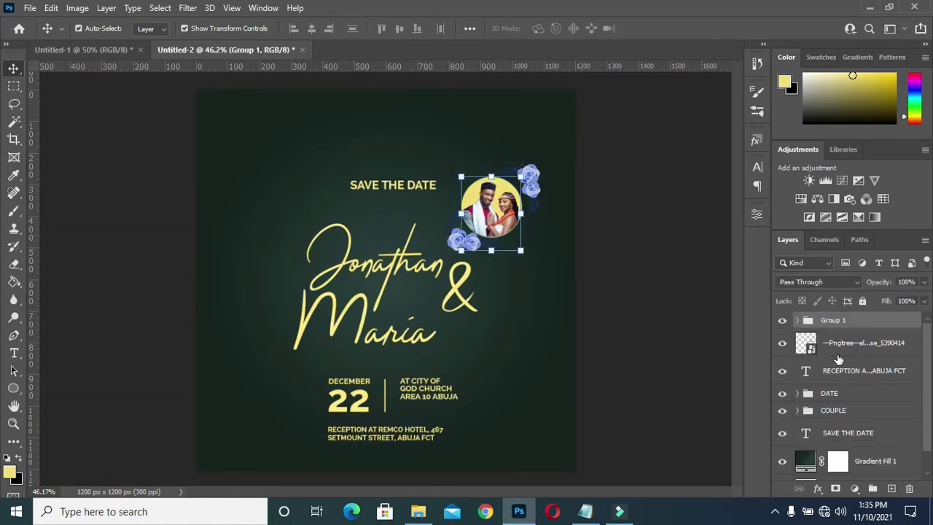
pyautogui.doubleClick(831, 320)
pyautogui.write('CLIP')
pyautogui.click(678, 336)
# - Deselect the CLIP group and reopen the photo folder
pyautogui.scroll(2, 510, 152)
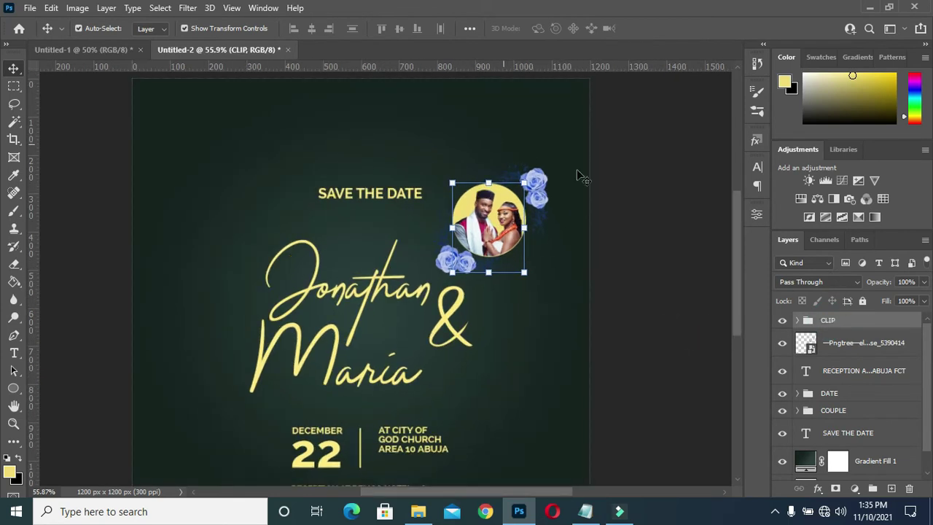
pyautogui.click(437, 200)
pyautogui.scroll(1, 390, 201)
pyautogui.scroll(-1, 441, 215)
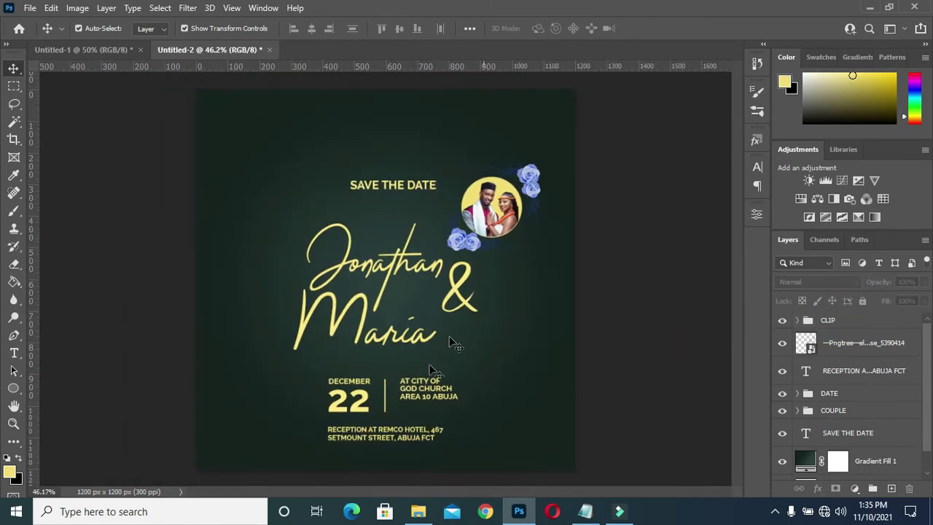
pyautogui.click(418, 511)
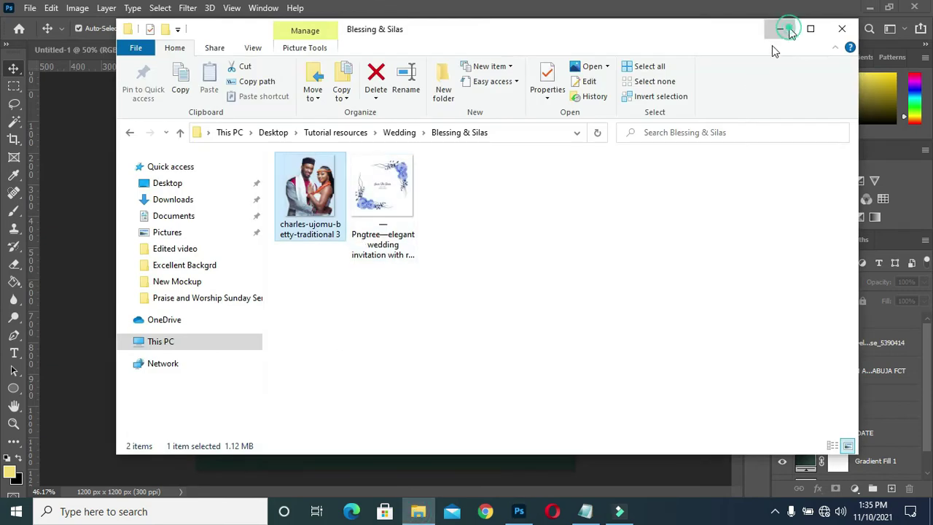
# - Drag the JM seal layer 6071931 into the Untitled-2 invitation
pyautogui.click(787, 29)
pyautogui.click(117, 49)
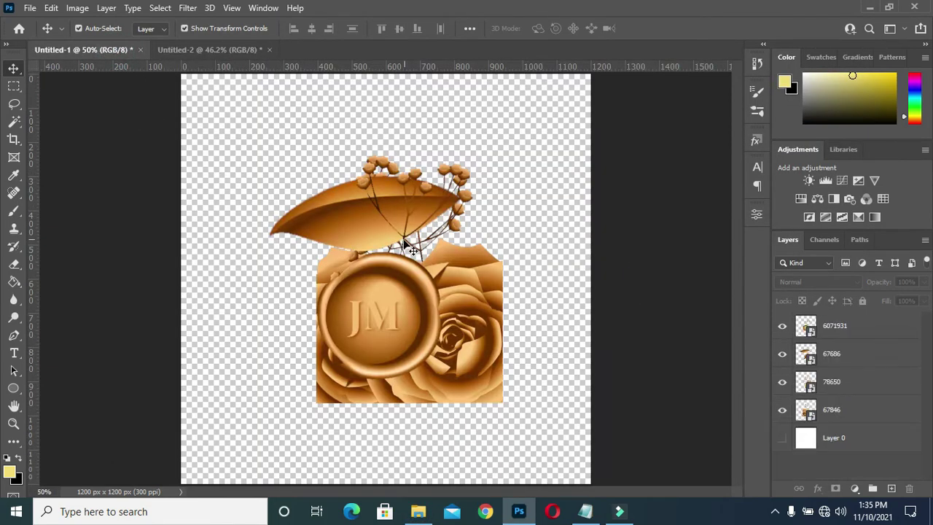
pyautogui.moveTo(377, 291); pyautogui.dragTo(254, 57)
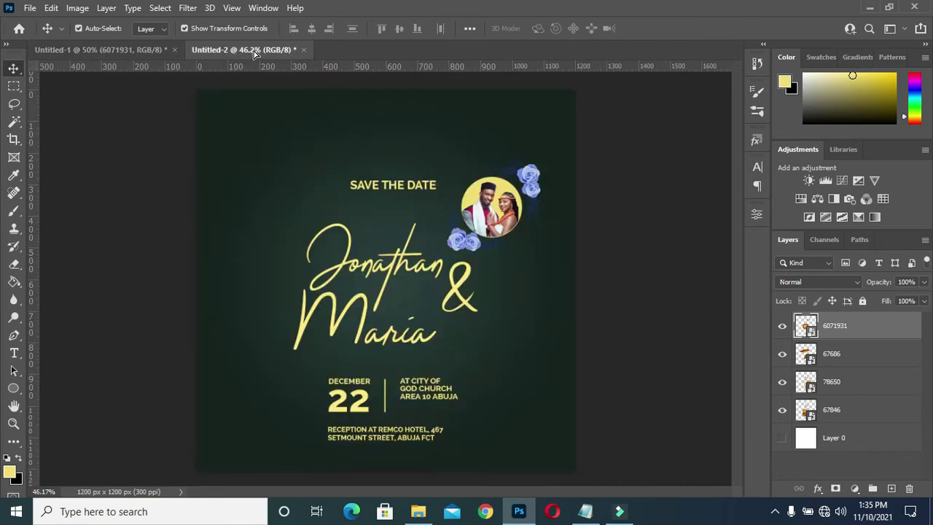
pyautogui.moveTo(254, 57); pyautogui.dragTo(327, 177)
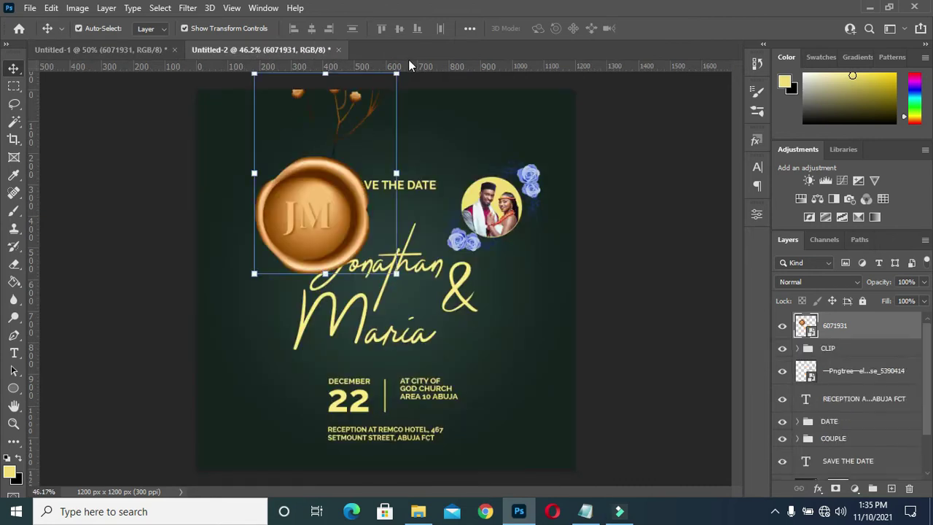
# - Scale the JM seal to about 10% and centre it horizontally above SAVE THE DATE
pyautogui.moveTo(395, 73); pyautogui.dragTo(313, 129)
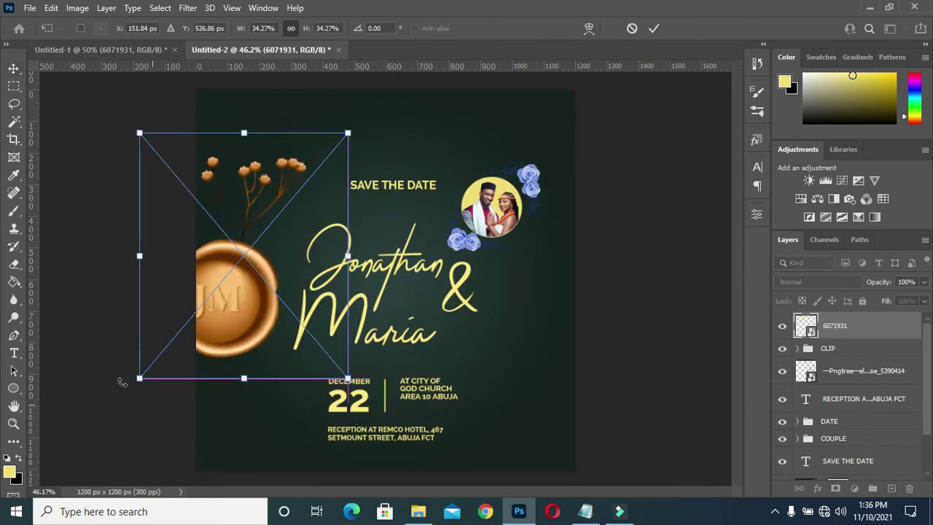
pyautogui.moveTo(142, 381); pyautogui.dragTo(276, 255)
pyautogui.moveTo(293, 207); pyautogui.dragTo(397, 152)
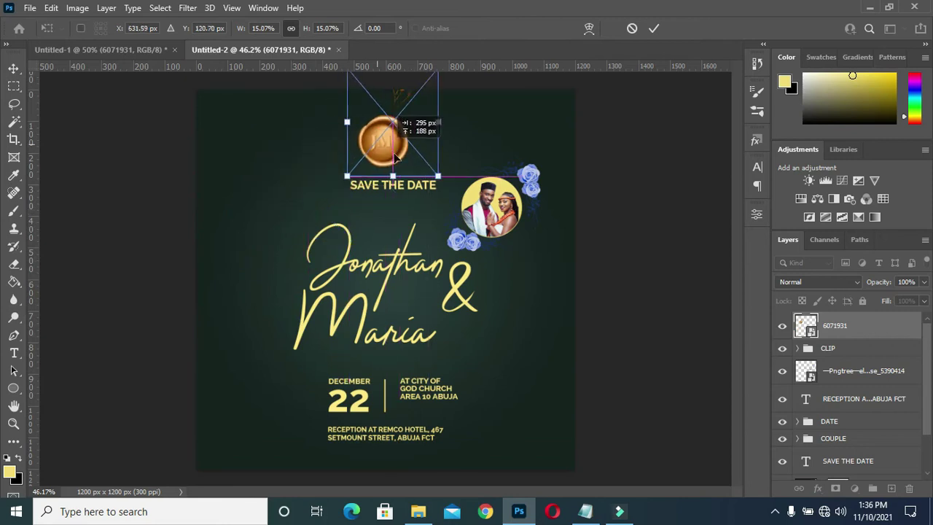
pyautogui.moveTo(453, 75)
pyautogui.mouseDown()
pyautogui.moveTo(410, 125)
pyautogui.moveTo(433, 101)
pyautogui.mouseUp()
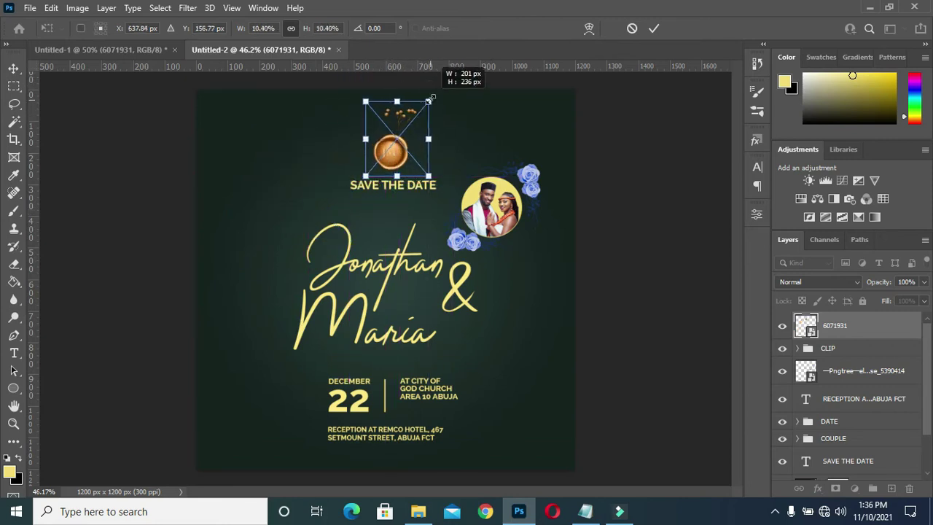
pyautogui.moveTo(397, 146); pyautogui.dragTo(401, 146)
pyautogui.click(654, 28)
pyautogui.hotkey('ctrl', 'a')
pyautogui.click(311, 27)
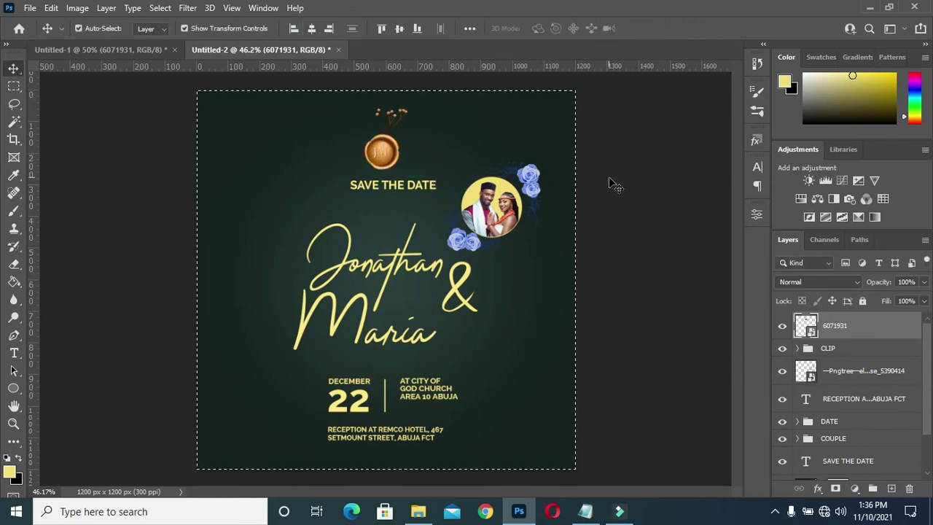
# - Centre the SAVE THE DATE text horizontally on the canvas
pyautogui.scroll(-1, 842, 441)
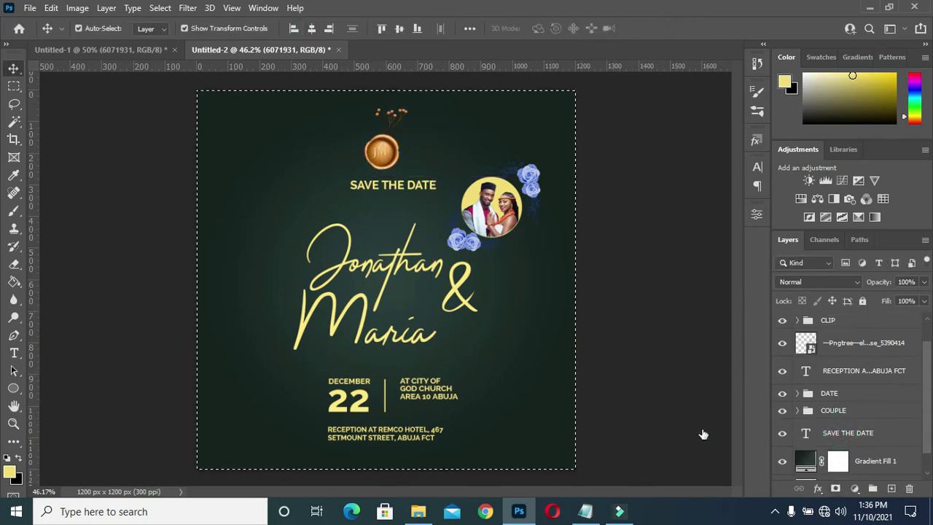
pyautogui.click(845, 432)
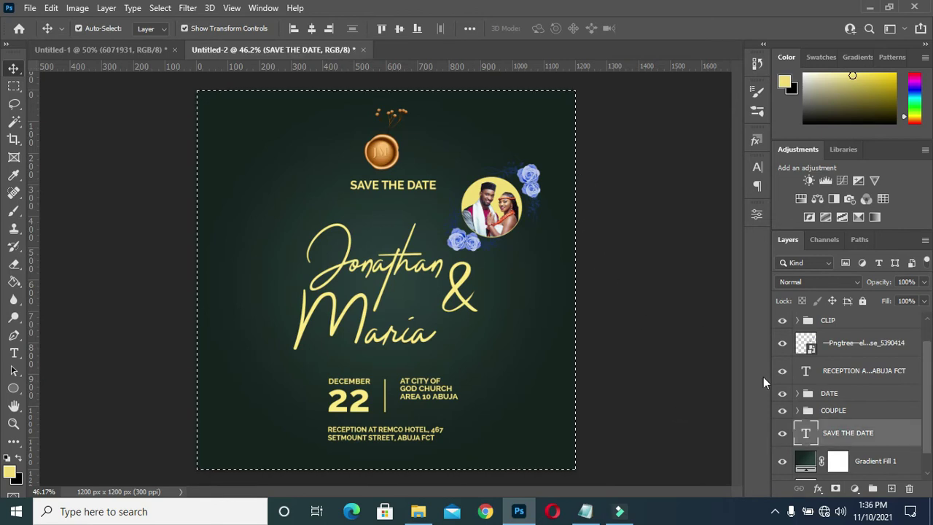
pyautogui.click(311, 28)
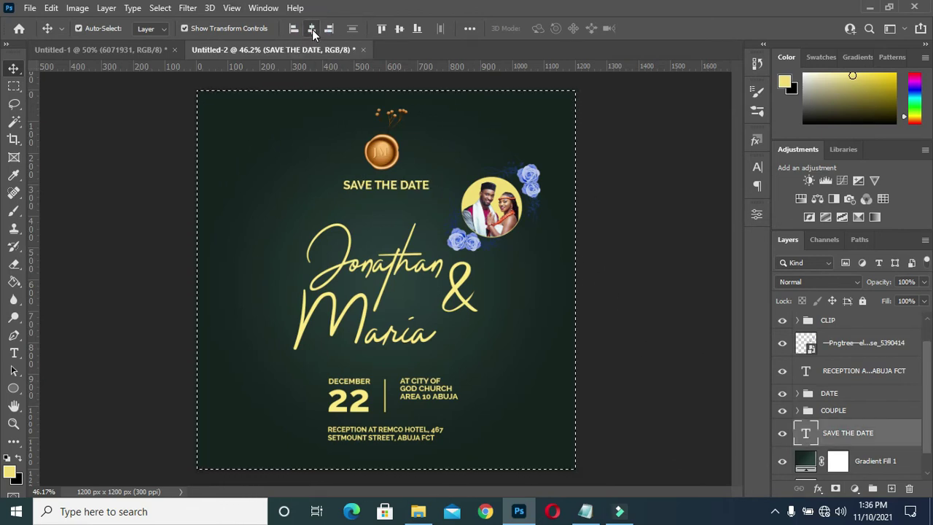
pyautogui.hotkey('ctrl', 'd')
pyautogui.click(635, 235)
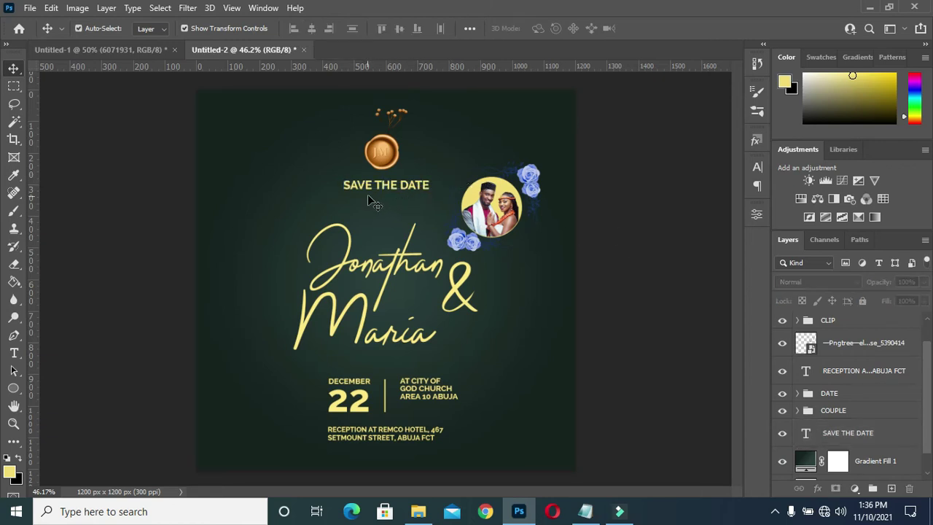
# - Centre the COUPLE names group and the DATE group horizontally on the canvas
pyautogui.click(384, 161)
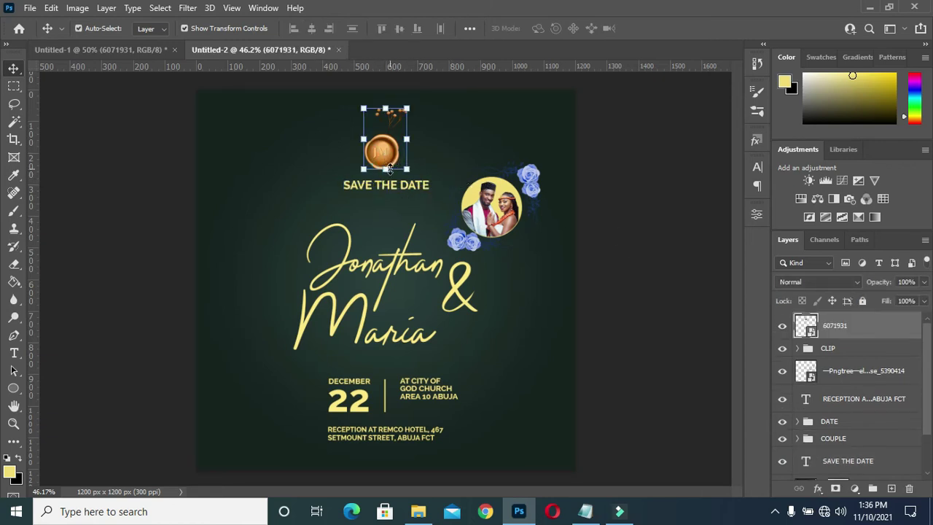
pyautogui.press('ctrl')
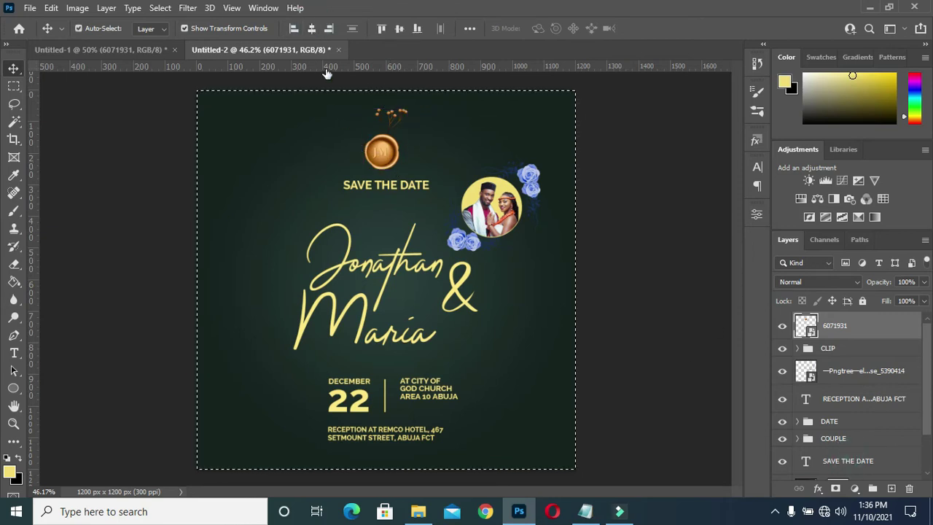
pyautogui.click(836, 438)
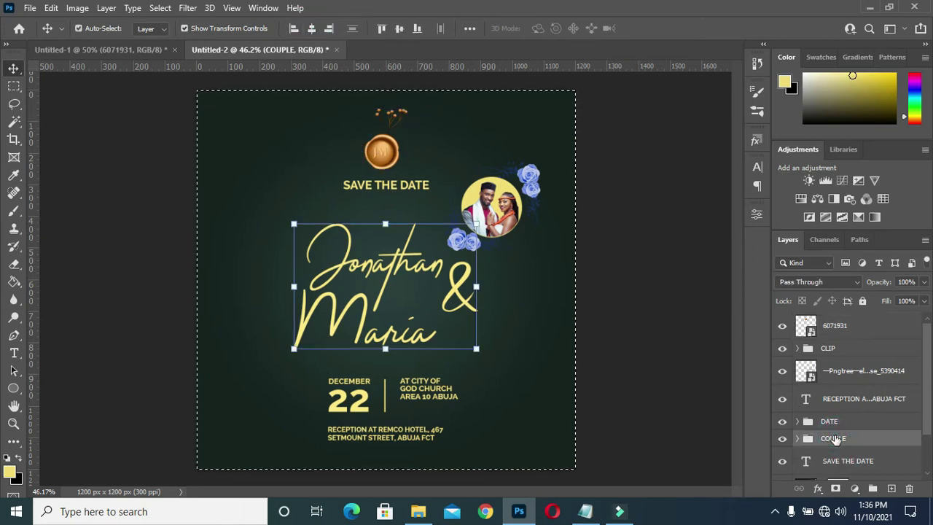
pyautogui.click(312, 28)
pyautogui.click(831, 421)
pyautogui.click(311, 29)
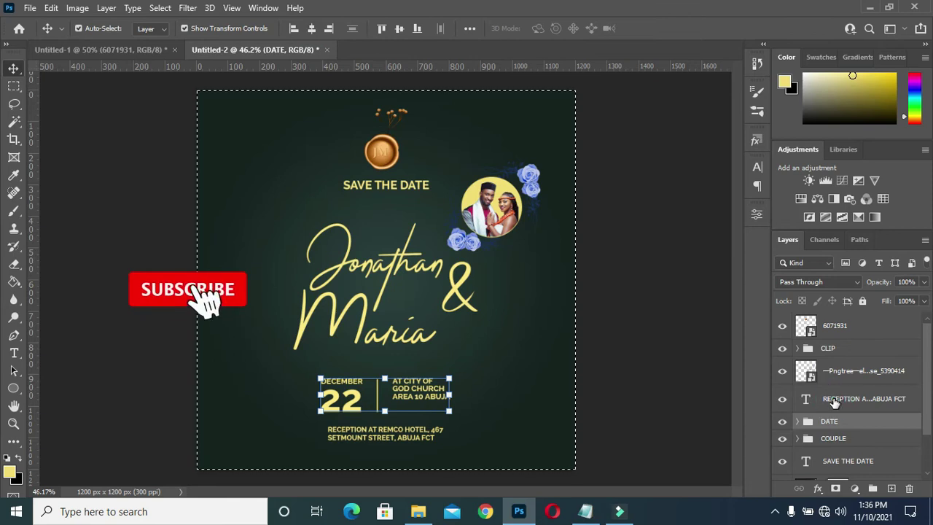
# - Centre the RECEPTION text horizontally, then clear the selection
pyautogui.hotkey('alt', ']')
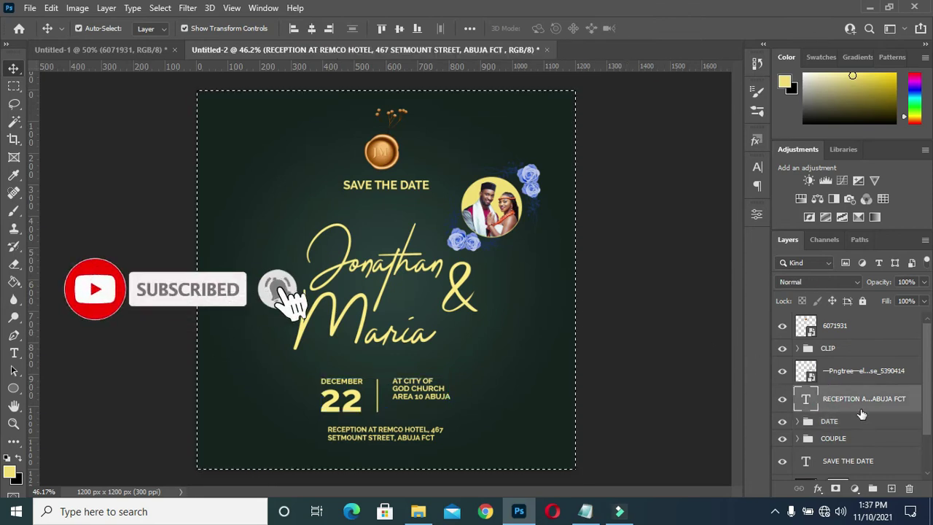
pyautogui.click(858, 401)
pyautogui.click(311, 28)
pyautogui.hotkey('ctrl', 'd')
pyautogui.click(658, 261)
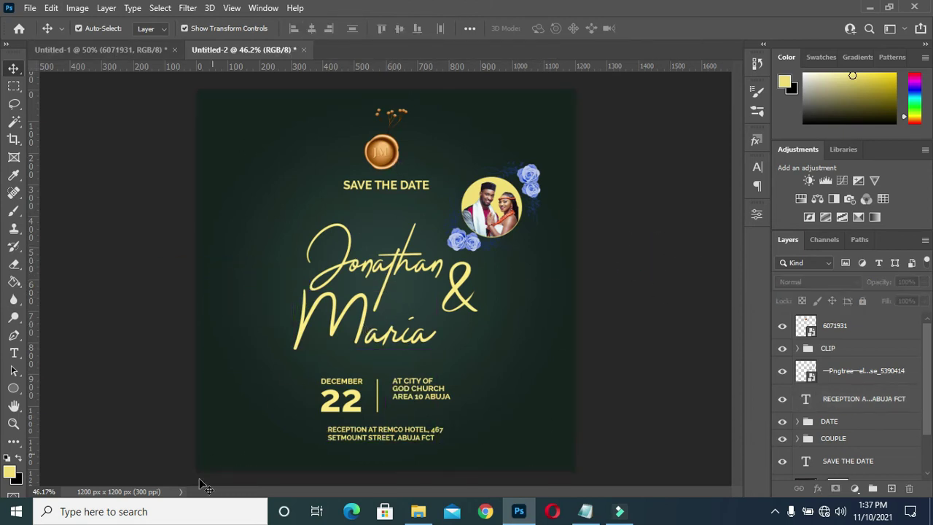
# - Bring leaf artwork layer 67686 from Untitled-1 into the invitation
pyautogui.click(125, 50)
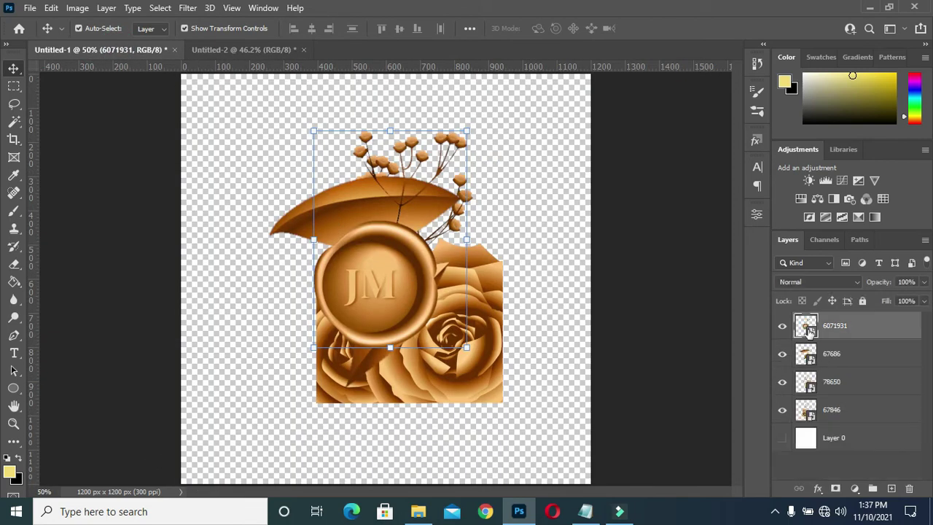
pyautogui.click(782, 326)
pyautogui.click(826, 355)
pyautogui.moveTo(376, 212); pyautogui.dragTo(280, 162)
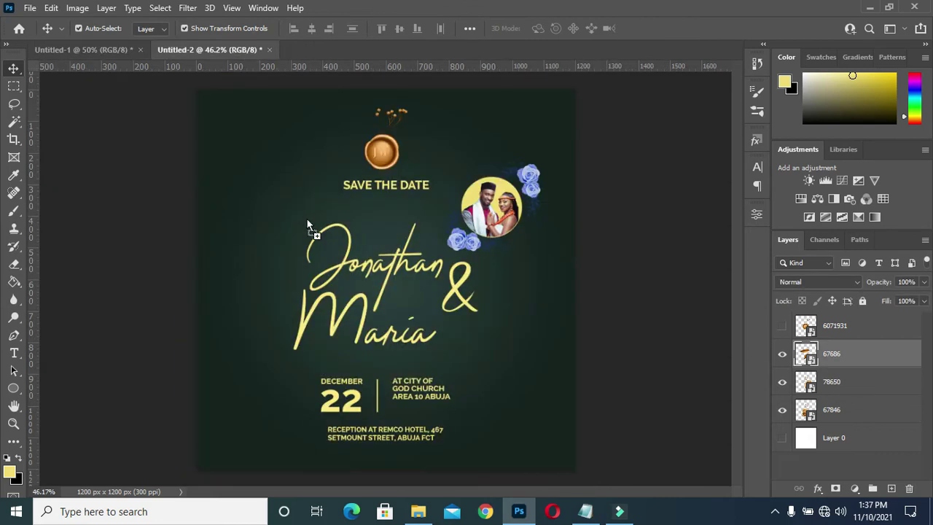
pyautogui.moveTo(307, 223); pyautogui.dragTo(307, 224)
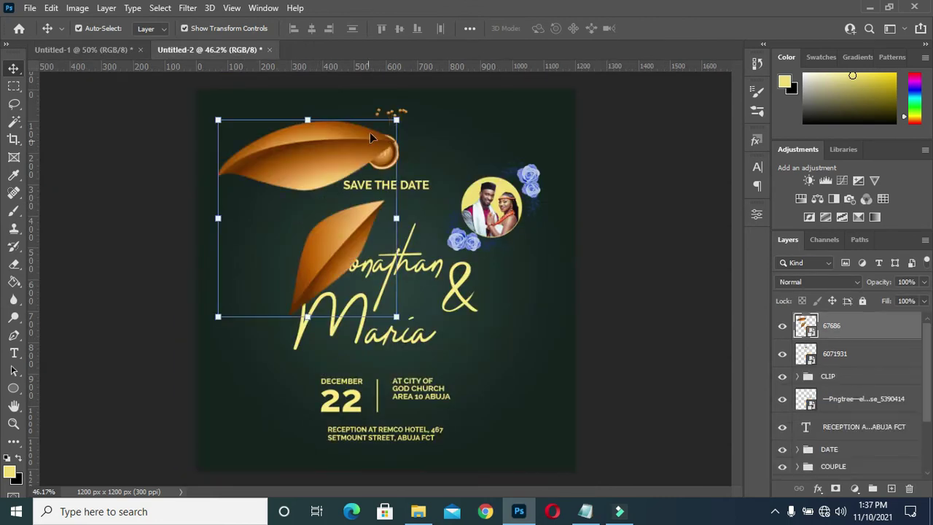
# - Scale the leaves small and place them left of Jonathan
pyautogui.moveTo(396, 119)
pyautogui.mouseDown()
pyautogui.moveTo(191, 145)
pyautogui.moveTo(249, 206)
pyautogui.mouseUp()
pyautogui.moveTo(441, 376); pyautogui.dragTo(293, 243)
pyautogui.moveTo(240, 182); pyautogui.dragTo(279, 250)
pyautogui.click(654, 28)
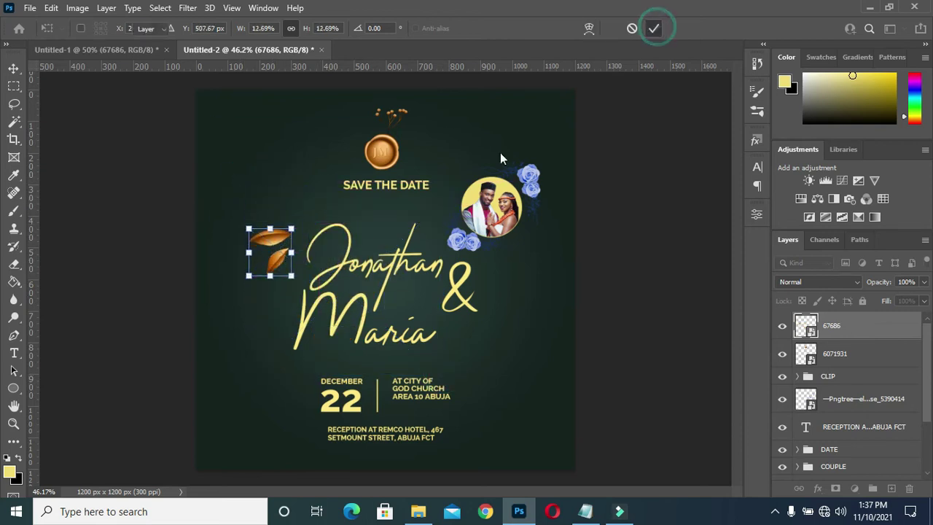
# - Duplicate the leaves below the ampersand, flip the copy horizontally and shrink it to about 10.8%
pyautogui.hotkey('ctrl', 'j')
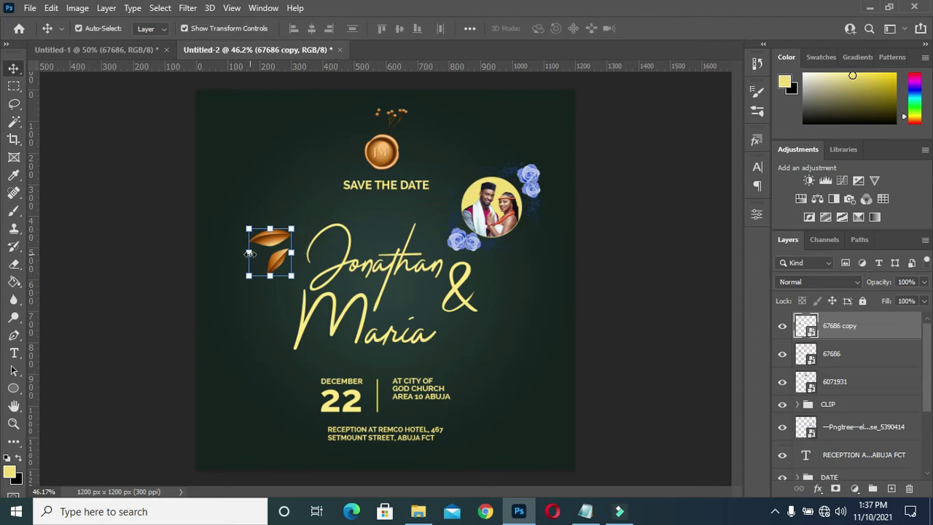
pyautogui.moveTo(268, 243); pyautogui.dragTo(479, 343)
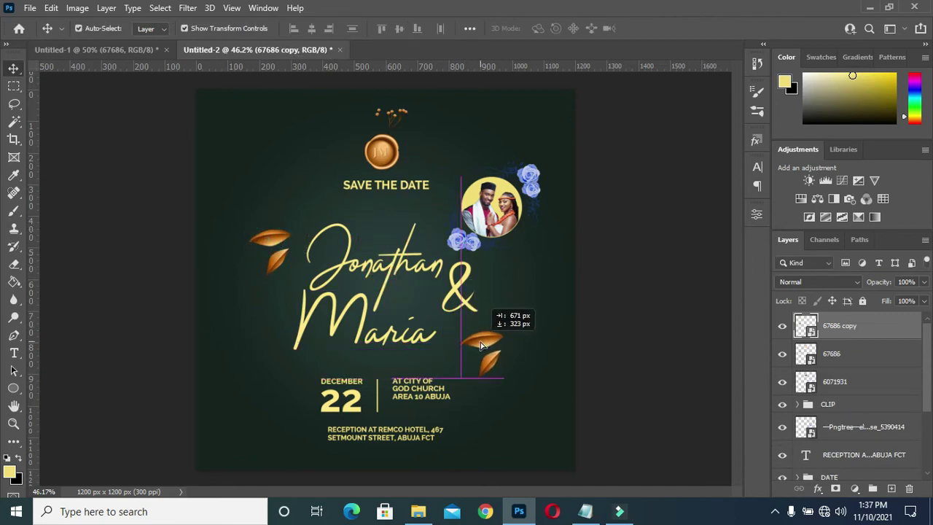
pyautogui.hotkey('ctrl', 't')
pyautogui.rightClick(482, 343)
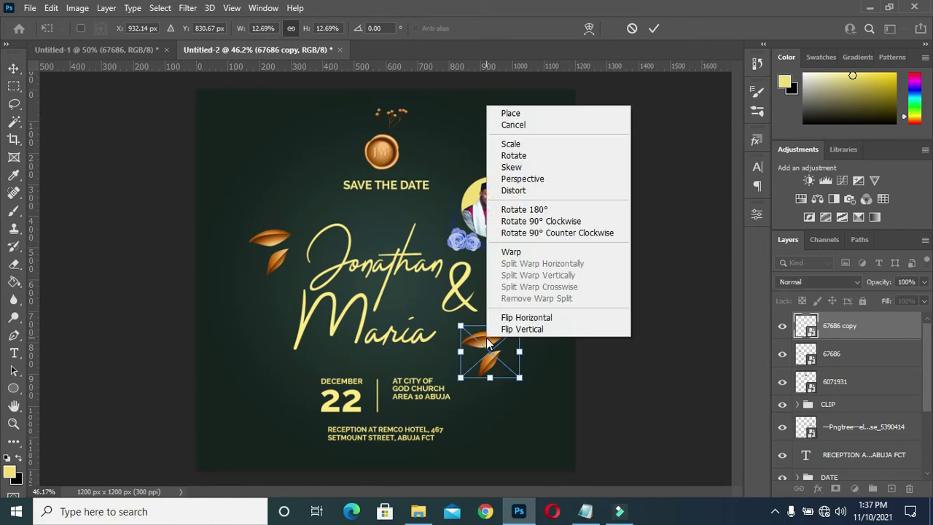
pyautogui.click(506, 318)
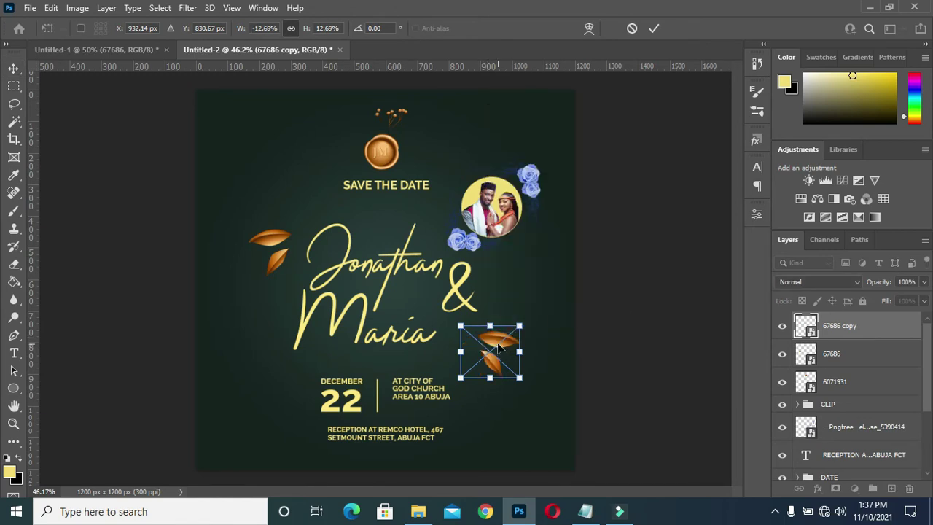
pyautogui.moveTo(520, 377); pyautogui.dragTo(509, 368)
pyautogui.click(654, 28)
pyautogui.click(661, 280)
pyautogui.click(494, 334)
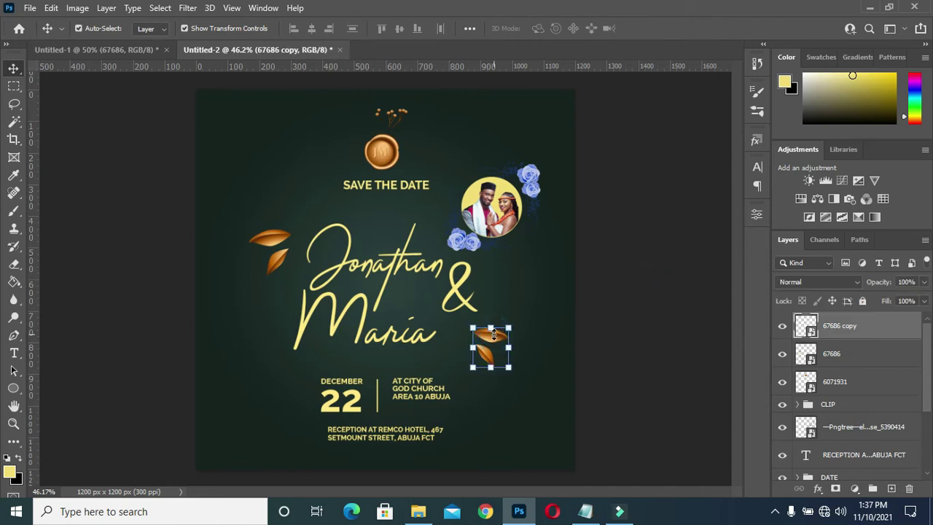
pyautogui.click(106, 48)
# - Place rose artwork 78650 small in the invitation's bottom-right corner
pyautogui.click(782, 354)
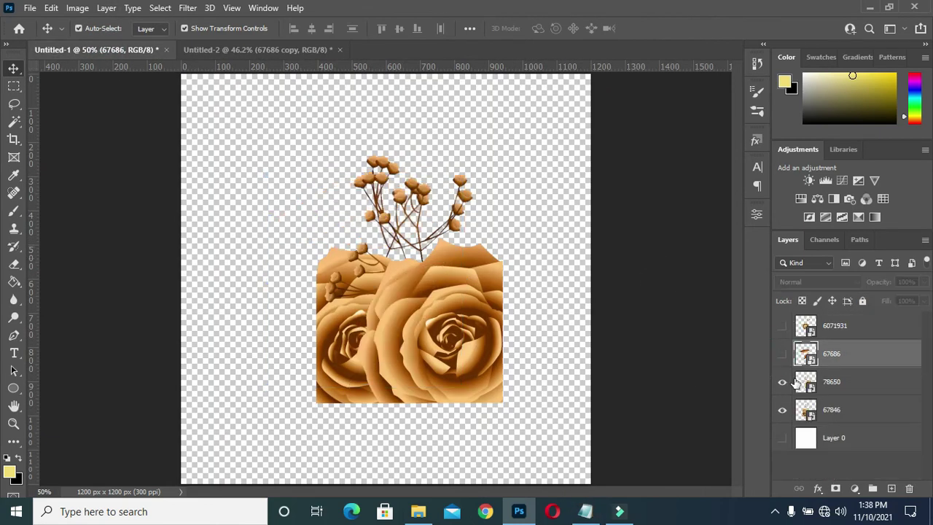
pyautogui.moveTo(437, 330); pyautogui.dragTo(321, 202)
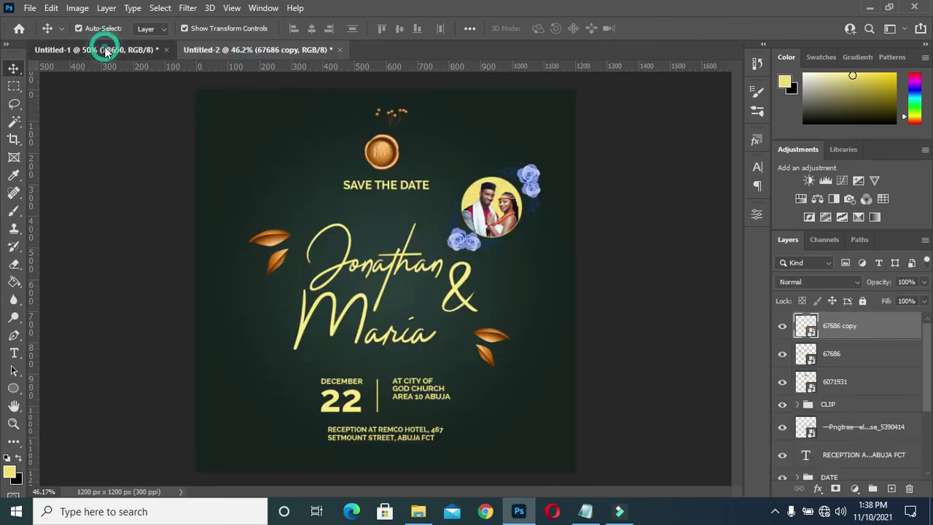
pyautogui.click(102, 48)
pyautogui.moveTo(437, 309)
pyautogui.mouseDown()
pyautogui.moveTo(297, 40)
pyautogui.moveTo(379, 234)
pyautogui.mouseUp()
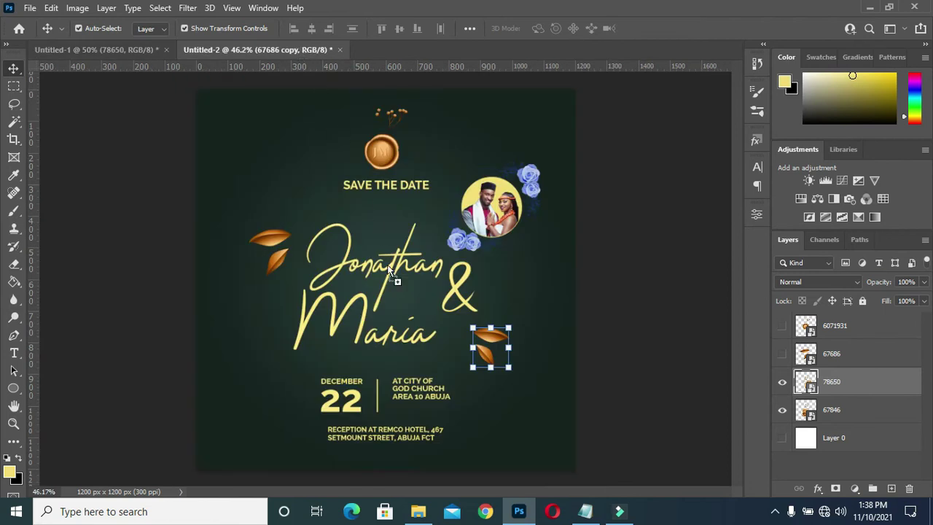
pyautogui.moveTo(306, 343); pyautogui.dragTo(248, 445)
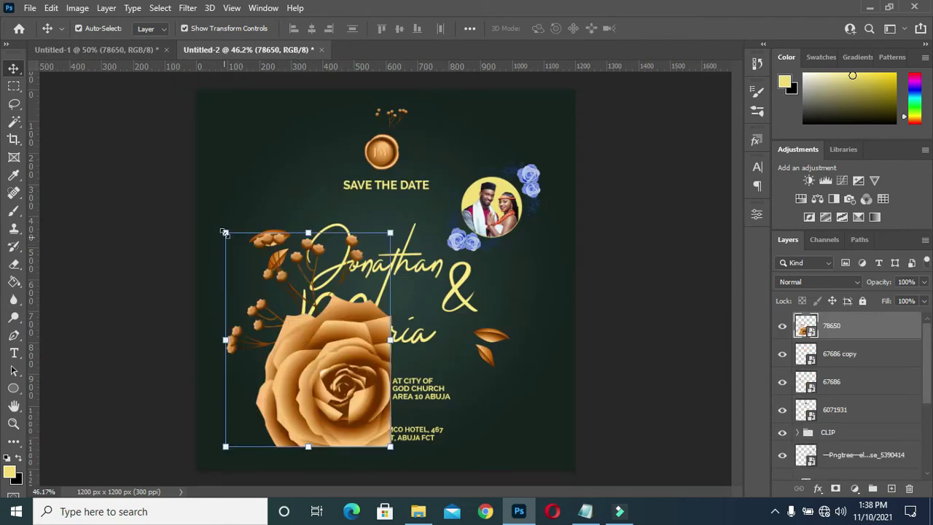
pyautogui.moveTo(205, 200); pyautogui.dragTo(334, 372)
pyautogui.moveTo(388, 430); pyautogui.dragTo(565, 446)
pyautogui.click(654, 27)
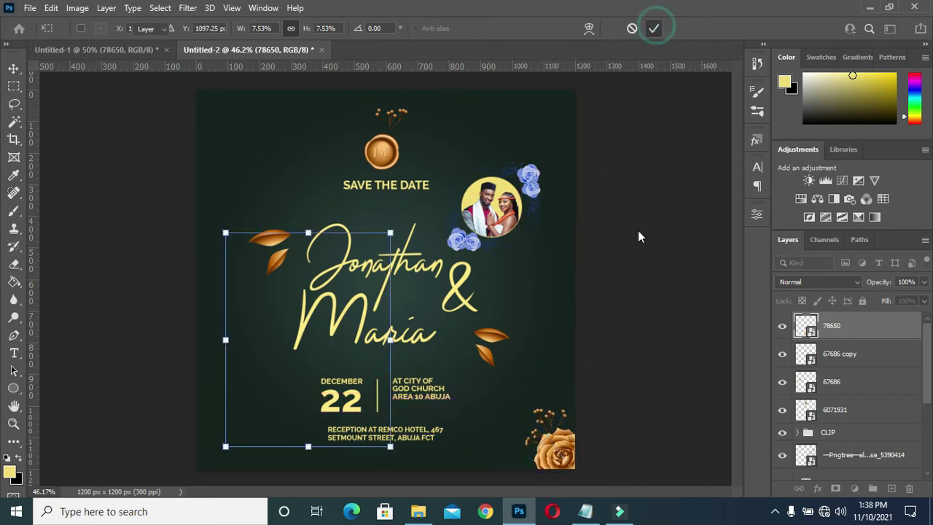
pyautogui.click(520, 399)
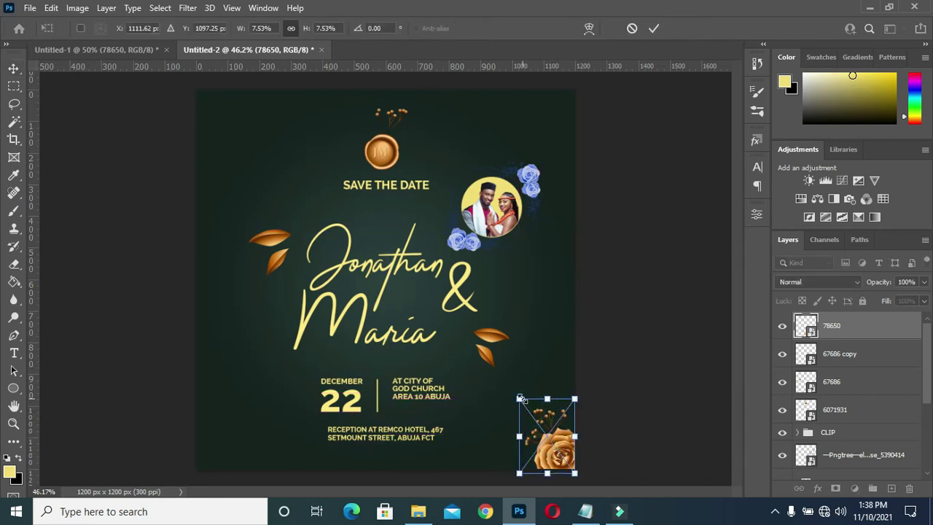
pyautogui.moveTo(520, 399); pyautogui.dragTo(506, 385)
pyautogui.click(654, 27)
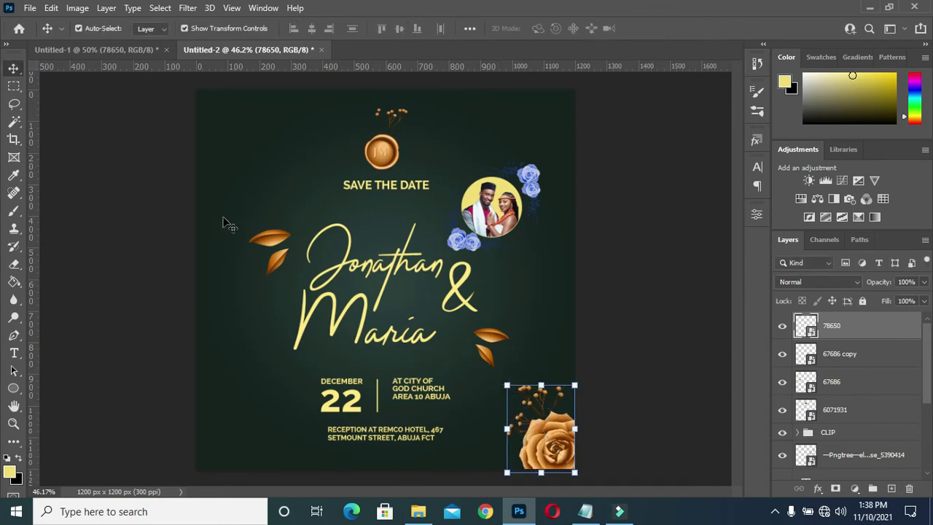
# - Isolate the single rose 67846 and scale it to about 11.5% in the bottom-left corner
pyautogui.click(97, 49)
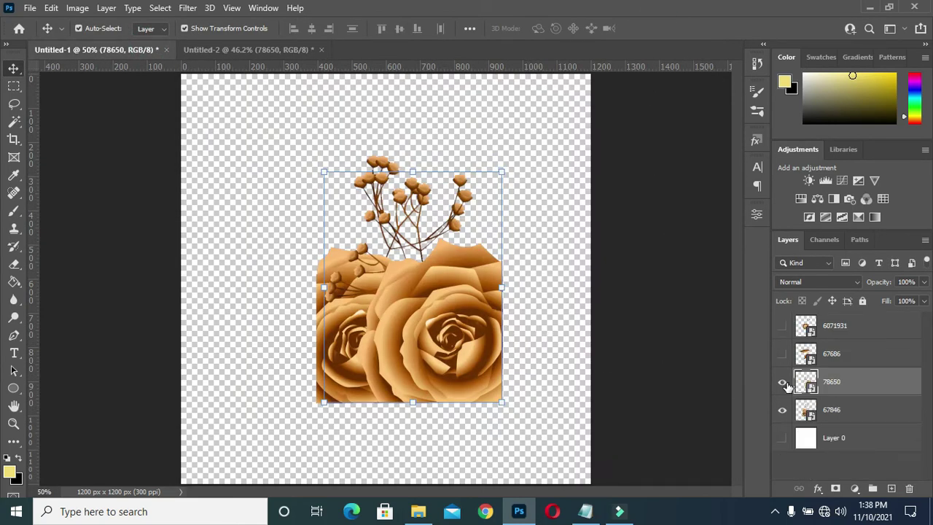
pyautogui.click(783, 382)
pyautogui.click(782, 409)
pyautogui.click(782, 410)
pyautogui.moveTo(393, 315)
pyautogui.mouseDown()
pyautogui.moveTo(255, 51)
pyautogui.moveTo(255, 371)
pyautogui.mouseUp()
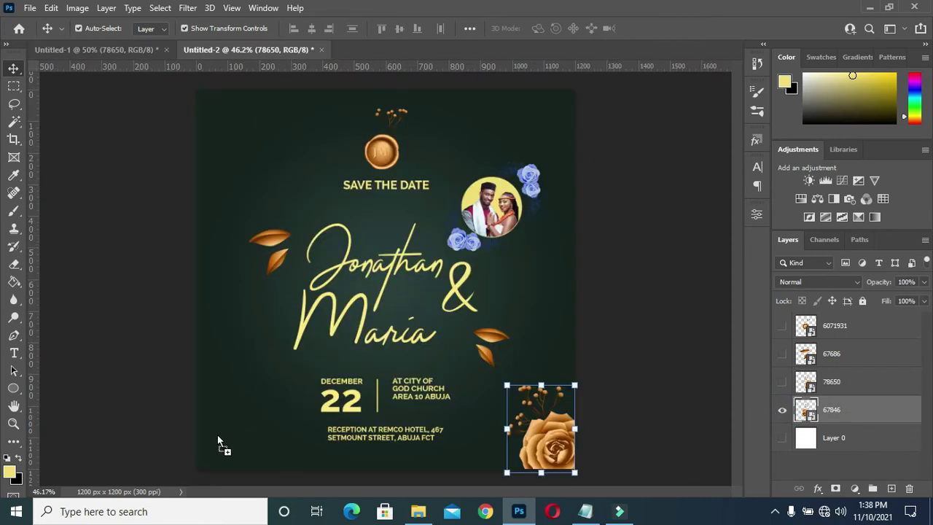
pyautogui.moveTo(219, 443); pyautogui.dragTo(314, 283)
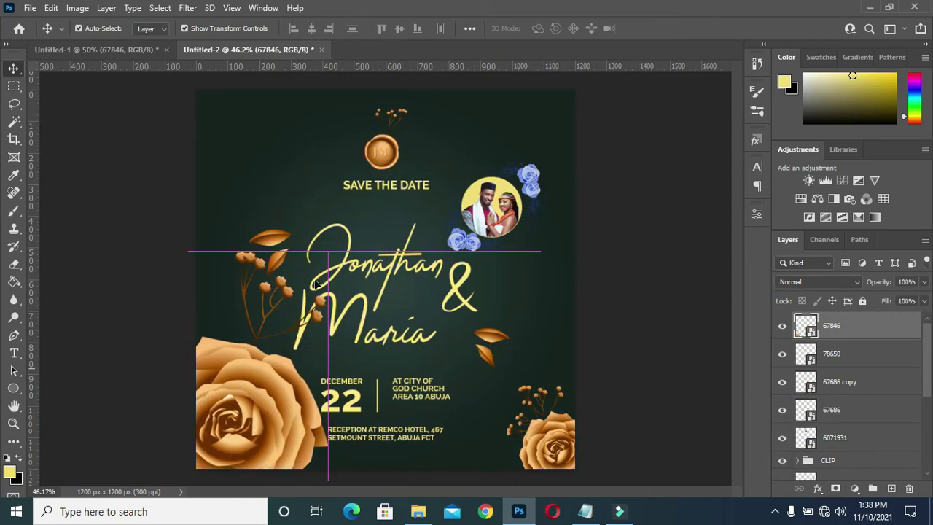
pyautogui.hotkey('ctrl', 't')
pyautogui.moveTo(308, 253)
pyautogui.mouseDown()
pyautogui.moveTo(347, 259)
pyautogui.moveTo(255, 372)
pyautogui.moveTo(261, 358)
pyautogui.mouseUp()
# - Duplicate the brown leaves up-left of the names and give the copy a light Gaussian blur
pyautogui.click(654, 29)
pyautogui.keyDown('ctrl'); pyautogui.click(272, 234); pyautogui.keyUp('ctrl')
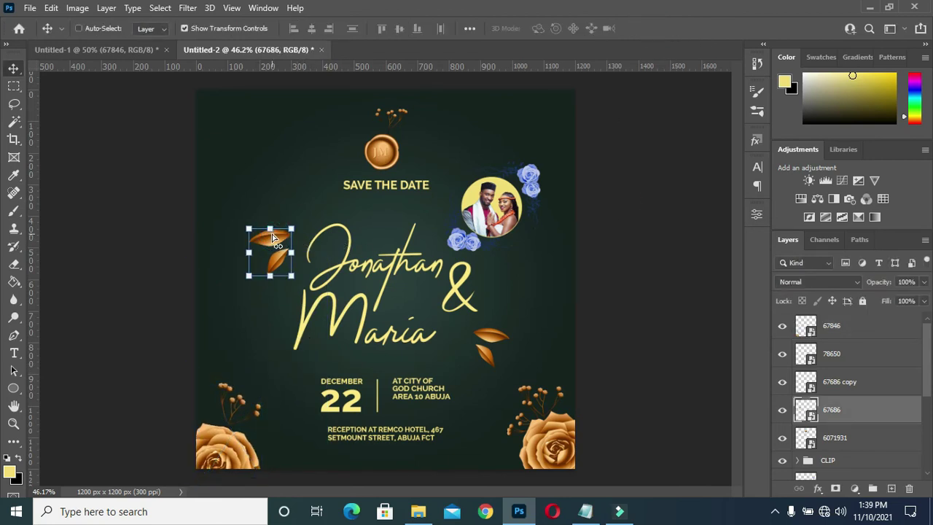
pyautogui.moveTo(272, 234); pyautogui.dragTo(264, 163)
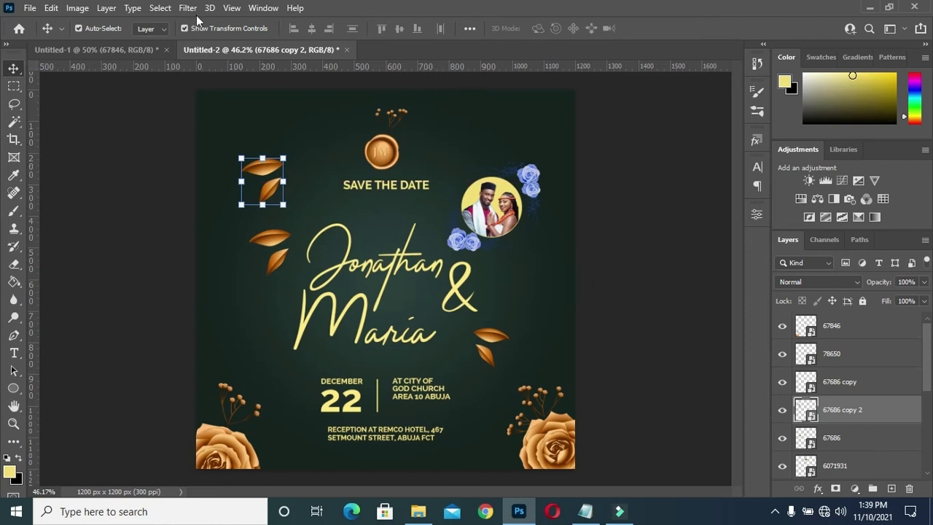
pyautogui.click(188, 8)
pyautogui.click(394, 235)
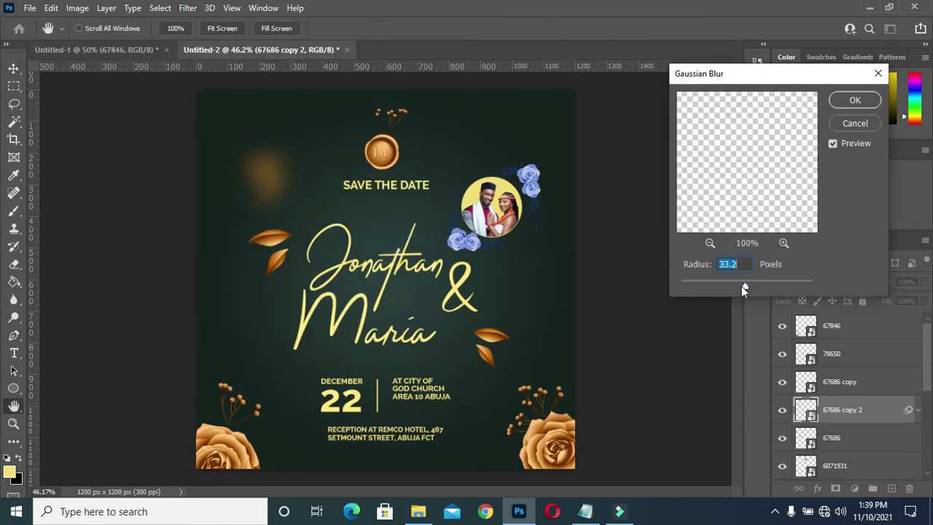
pyautogui.moveTo(742, 285); pyautogui.dragTo(734, 287)
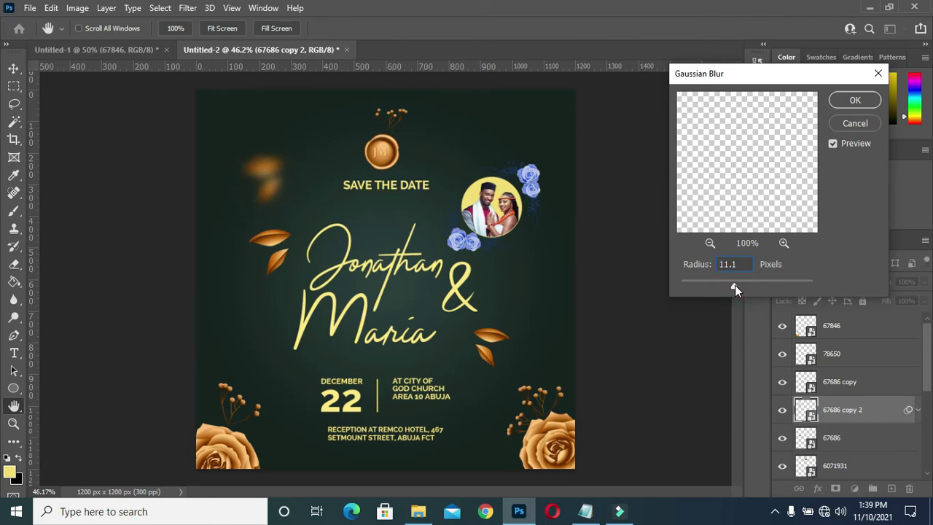
pyautogui.click(837, 105)
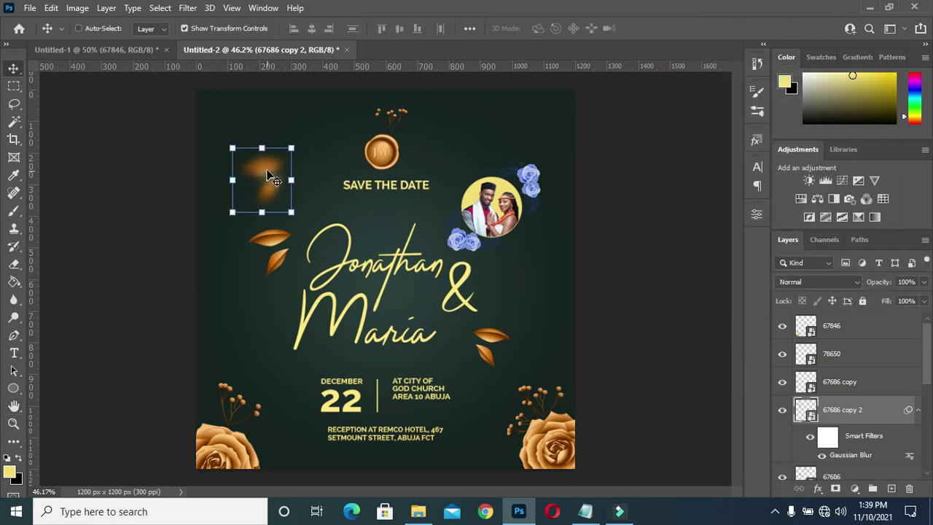
# - Add a vertically flipped blurred leaf copy beside the ampersand and place more copies near the edges
pyautogui.moveTo(270, 179)
pyautogui.mouseDown()
pyautogui.moveTo(525, 283)
pyautogui.moveTo(524, 272)
pyautogui.mouseUp()
pyautogui.hotkey('ctrl', 't')
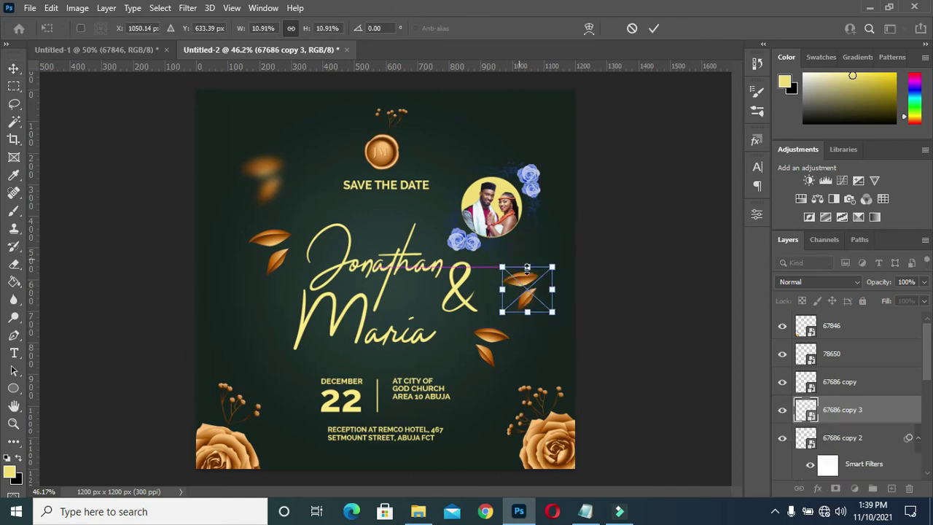
pyautogui.rightClick(526, 267)
pyautogui.click(543, 257)
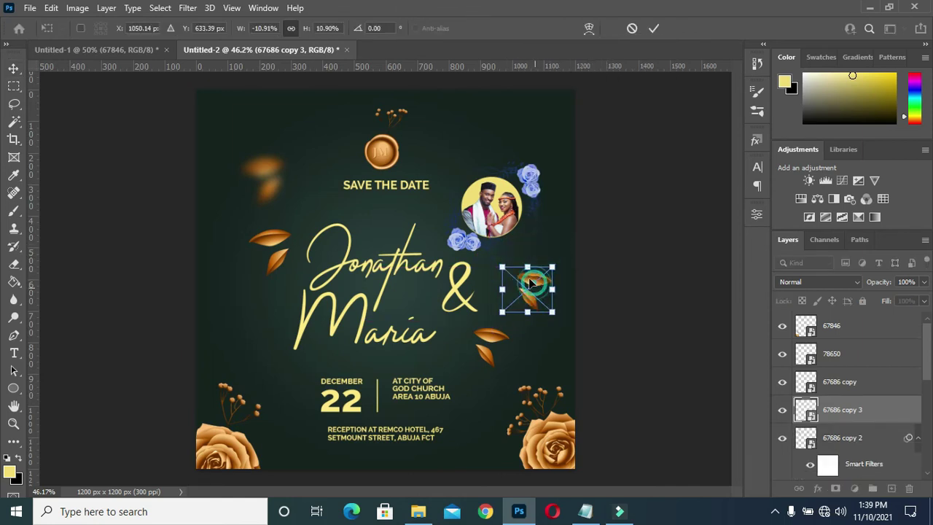
pyautogui.click(654, 28)
pyautogui.click(662, 198)
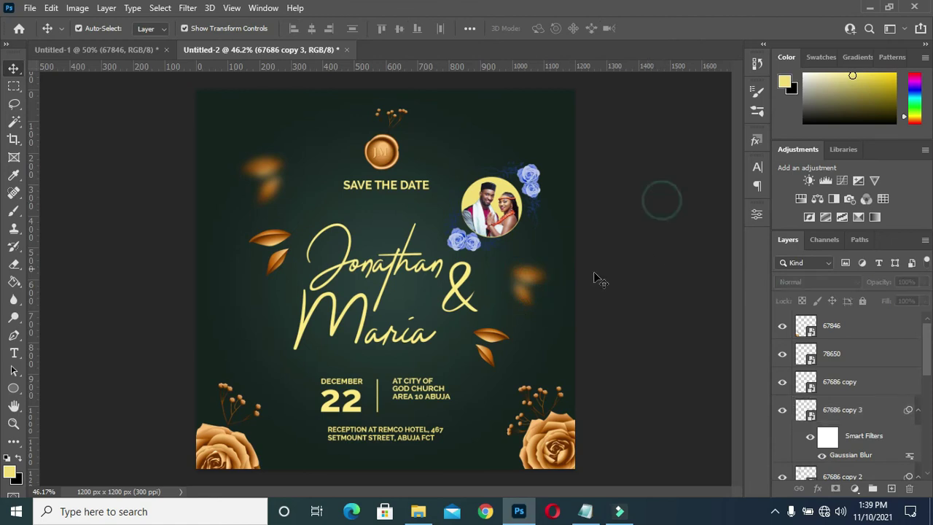
pyautogui.click(531, 283)
pyautogui.moveTo(532, 268)
pyautogui.mouseDown()
pyautogui.moveTo(477, 461)
pyautogui.moveTo(487, 461)
pyautogui.moveTo(499, 92)
pyautogui.mouseUp()
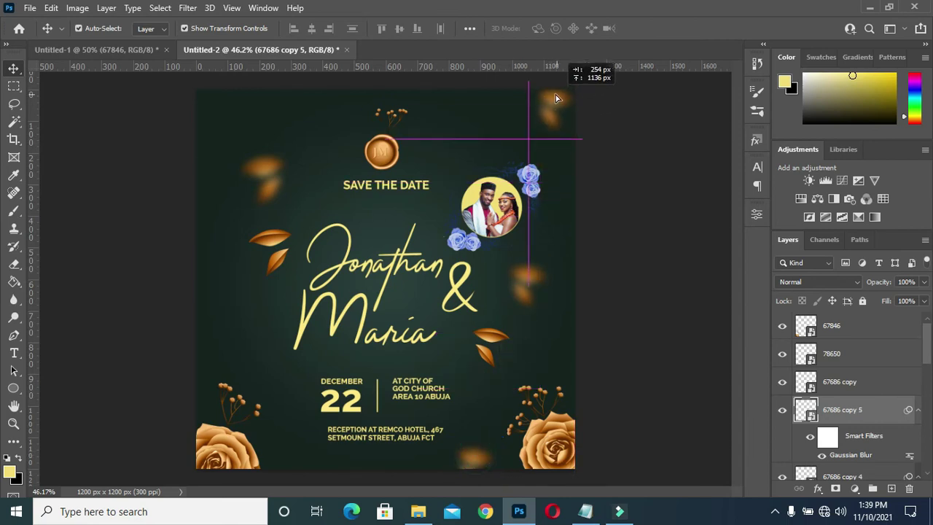
pyautogui.moveTo(498, 92); pyautogui.dragTo(495, 89)
pyautogui.click(663, 153)
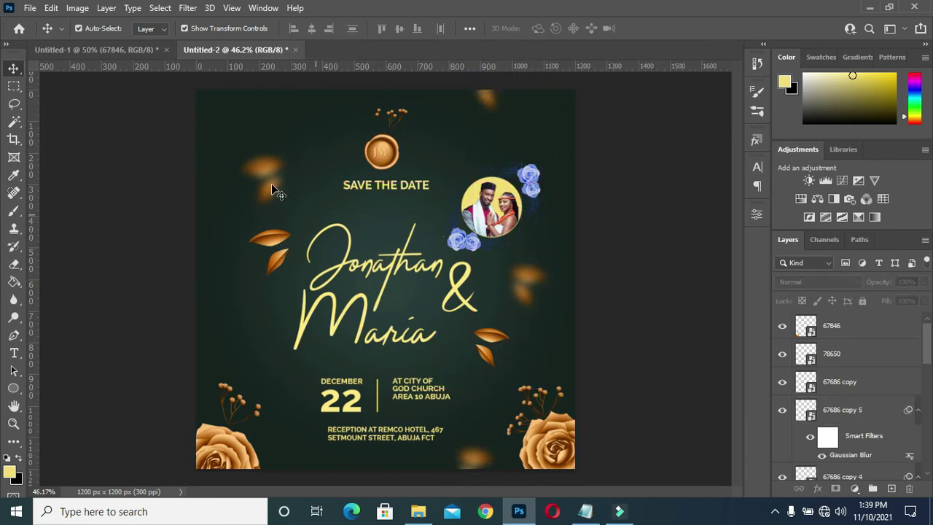
# - Push the top-left leaf into the corner and strengthen the Gaussian blur on it and the ampersand leaf
pyautogui.moveTo(263, 162); pyautogui.dragTo(239, 132)
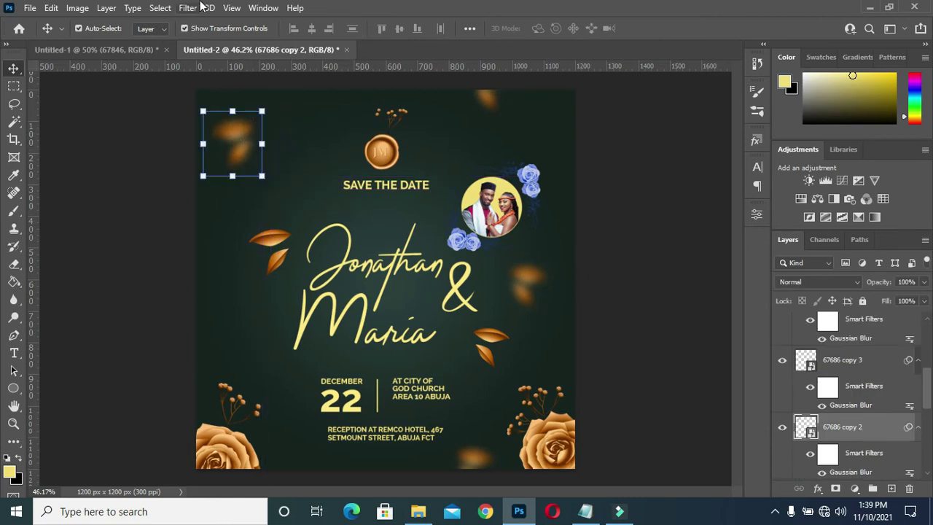
pyautogui.click(203, 7)
pyautogui.click(233, 22)
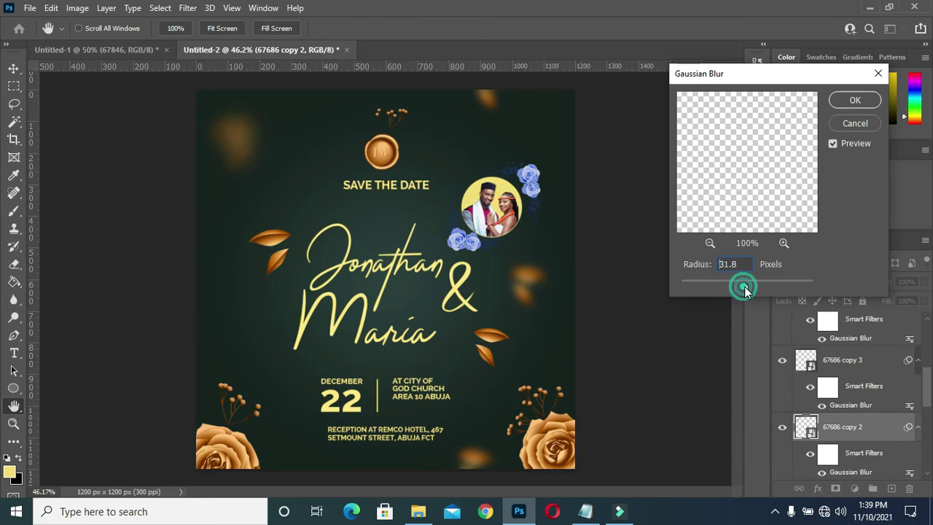
pyautogui.click(855, 100)
pyautogui.click(530, 280)
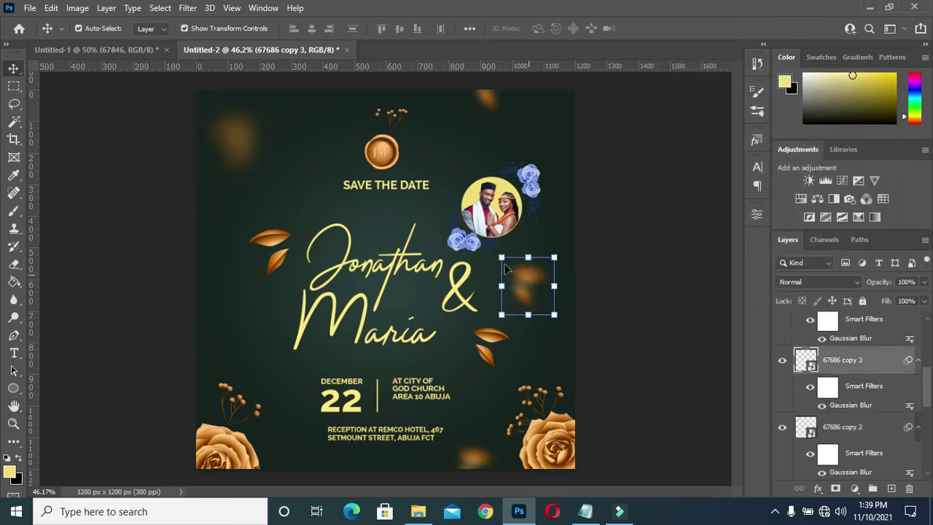
pyautogui.click(179, 8)
pyautogui.click(218, 20)
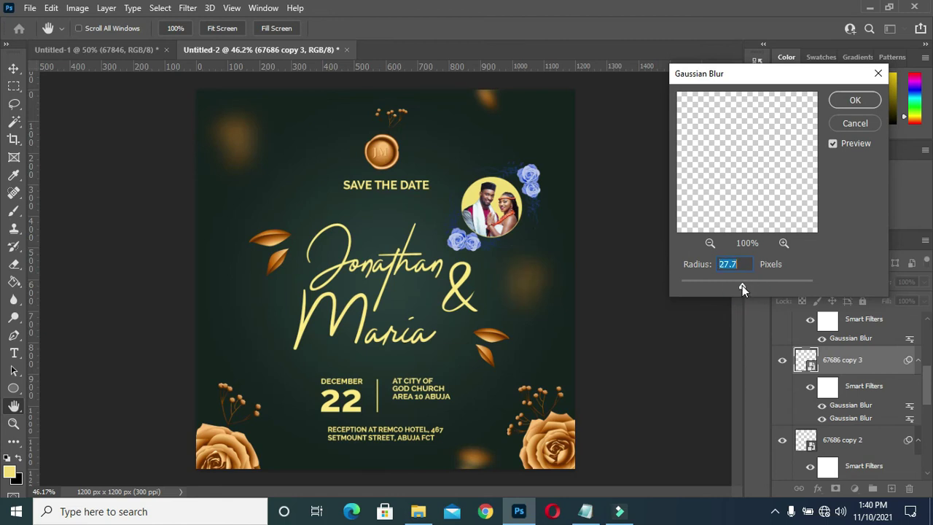
pyautogui.click(855, 99)
pyautogui.scroll(-2, 510, 219)
pyautogui.scroll(-3, 437, 218)
pyautogui.scroll(4, 409, 222)
pyautogui.scroll(-1, 407, 223)
pyautogui.scroll(-1, 408, 223)
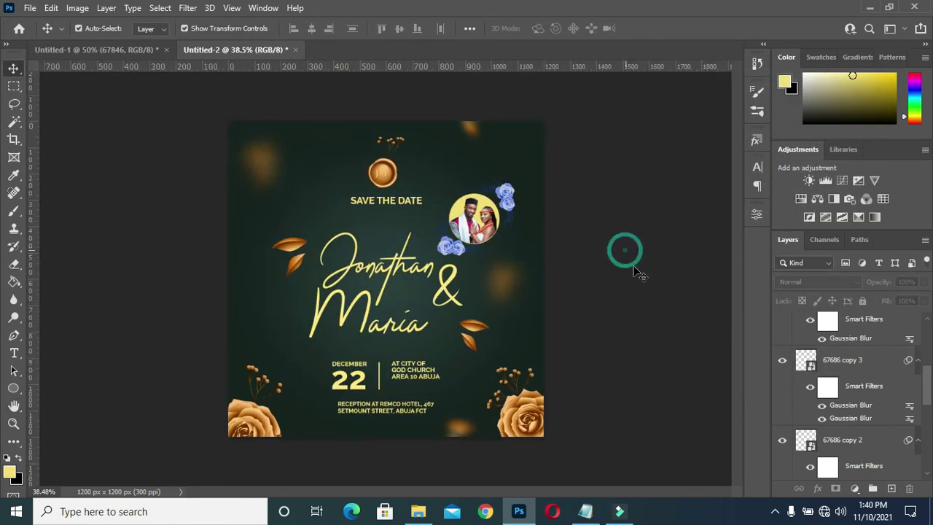
# - Collapse the leaf filter lists and group the decorative element layers as ELEMENT
pyautogui.click(920, 364)
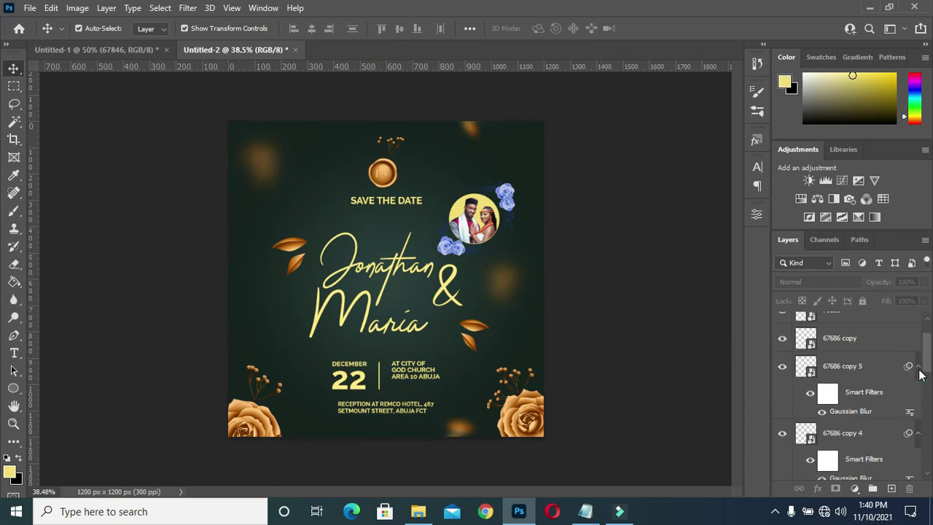
pyautogui.click(921, 364)
pyautogui.click(919, 410)
pyautogui.click(920, 431)
pyautogui.click(916, 448)
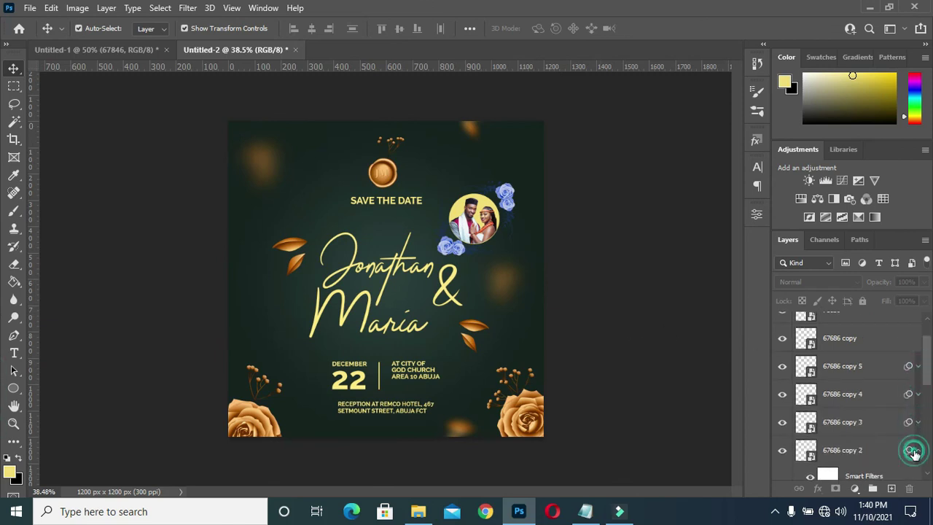
pyautogui.click(917, 416)
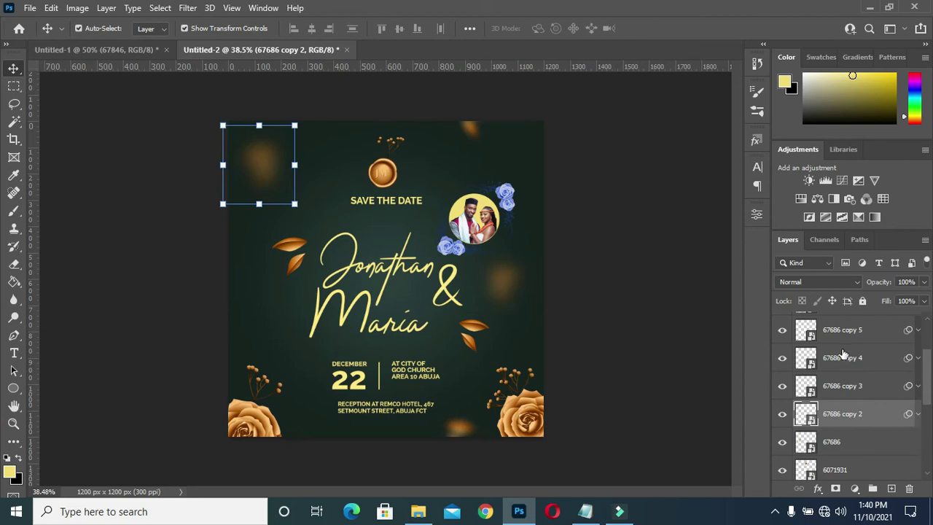
pyautogui.scroll(2, 843, 353)
pyautogui.click(850, 328)
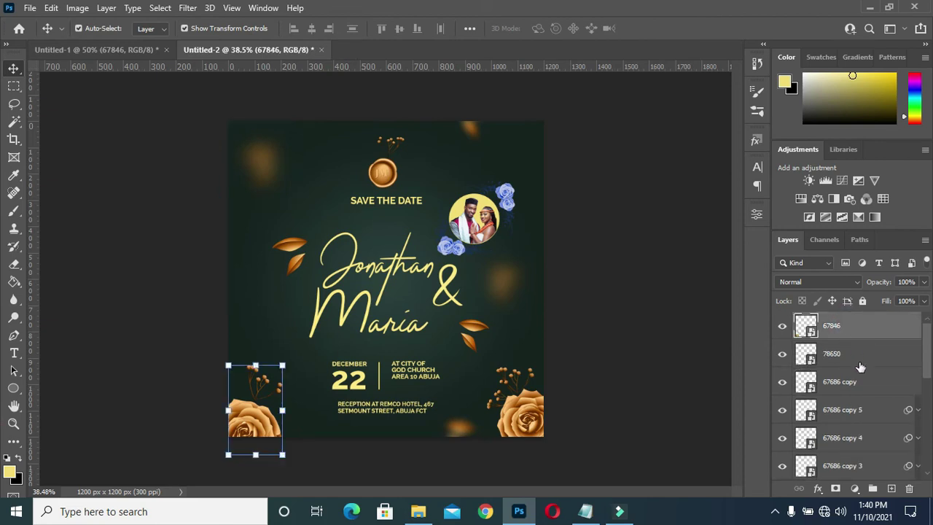
pyautogui.scroll(-4, 853, 365)
pyautogui.keyDown('shift'); pyautogui.click(857, 410); pyautogui.keyUp('shift')
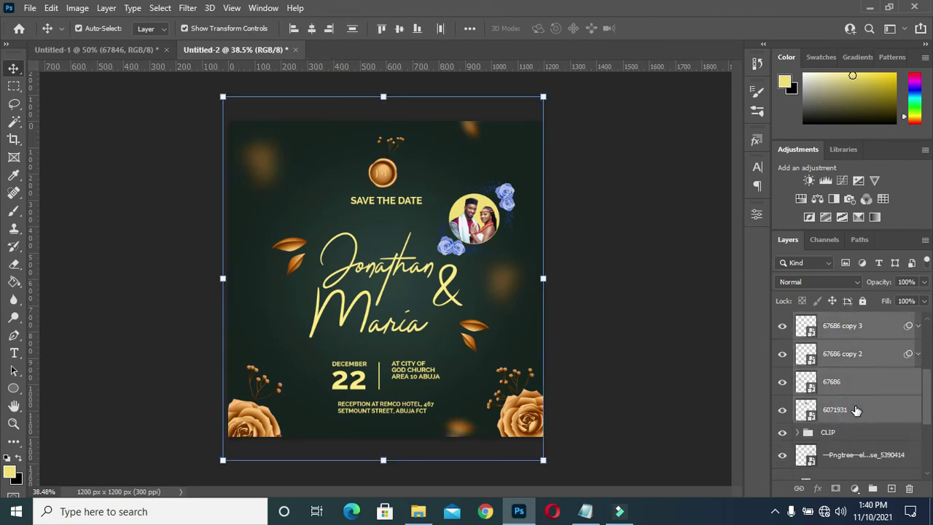
pyautogui.hotkey('ctrl', 'g')
pyautogui.doubleClick(827, 324)
pyautogui.write('ELEMENT')
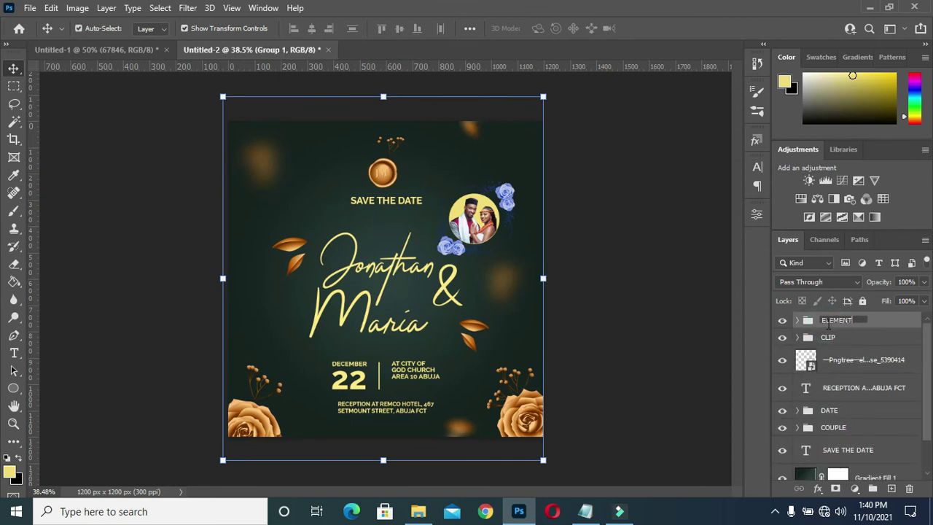
pyautogui.press('Return')
pyautogui.click(620, 267)
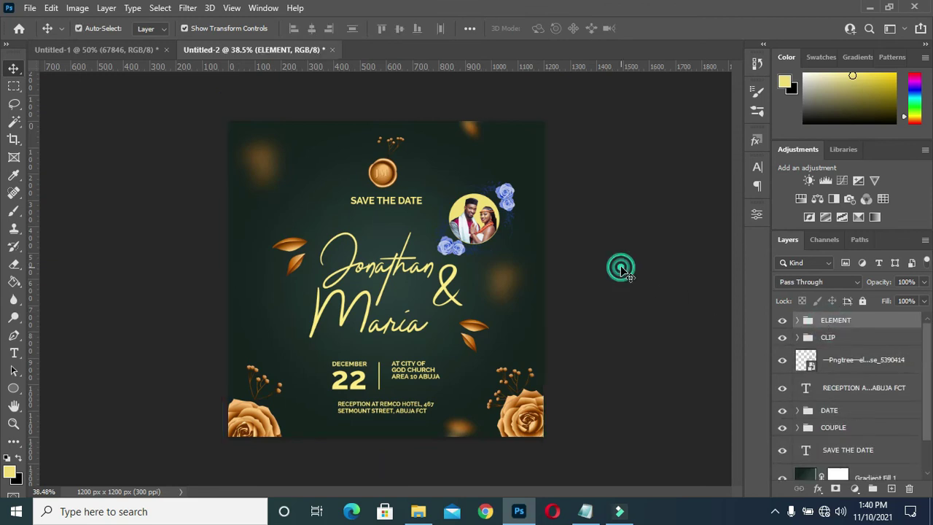
# - Put the couple photo layer into its own group named IMAGE
pyautogui.scroll(-1, 672, 309)
pyautogui.scroll(-1, 842, 408)
pyautogui.scroll(-1, 844, 419)
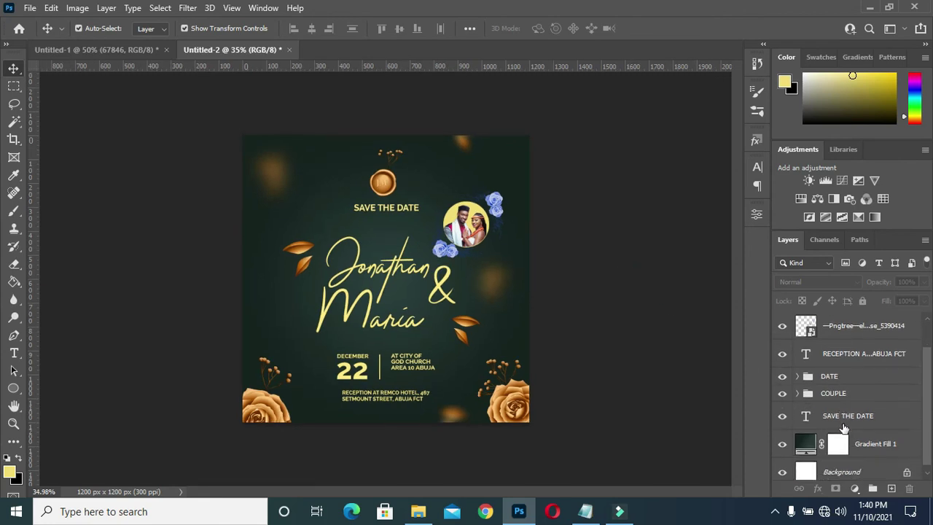
pyautogui.scroll(1, 652, 323)
pyautogui.scroll(1, 656, 317)
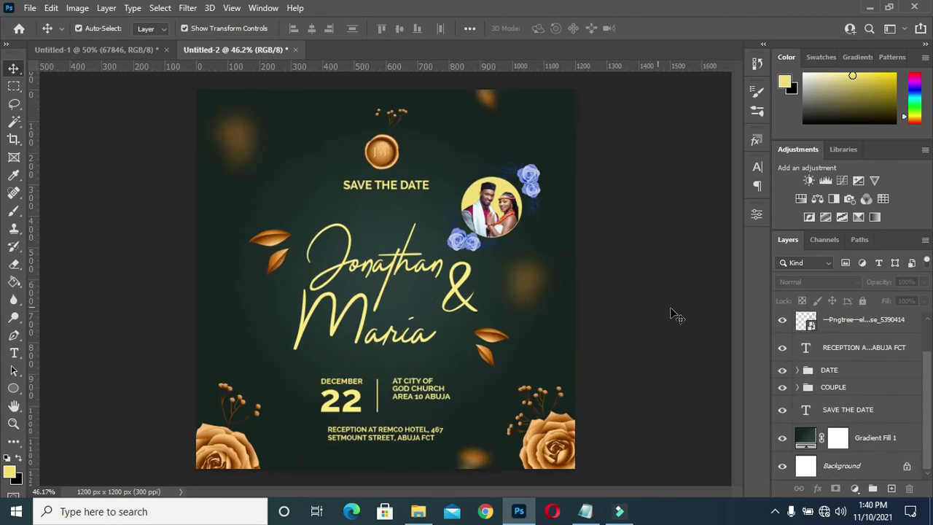
pyautogui.scroll(2, 860, 360)
pyautogui.click(848, 370)
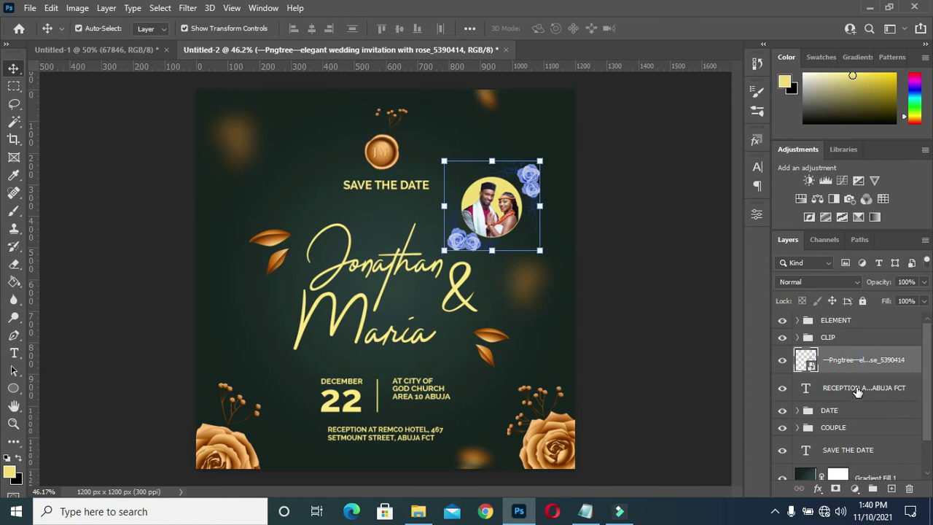
pyautogui.hotkey('ctrl', 'g')
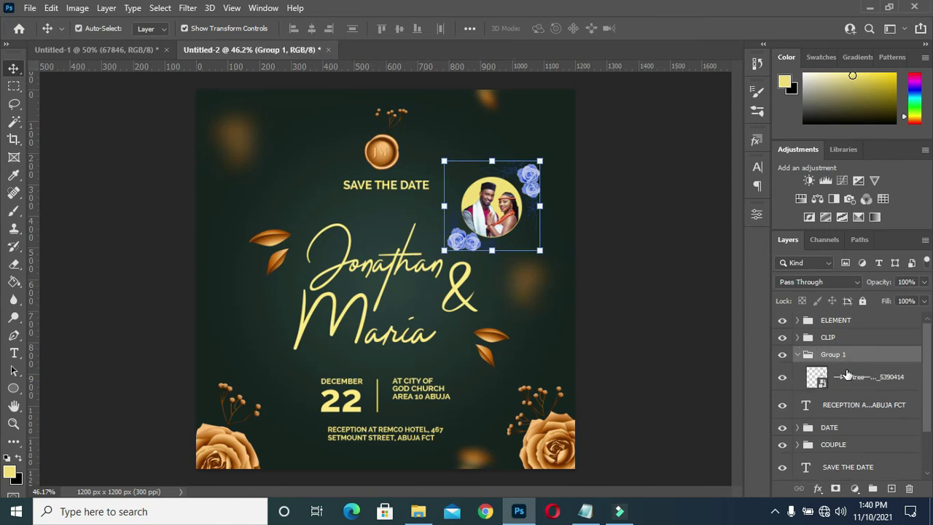
pyautogui.click(798, 355)
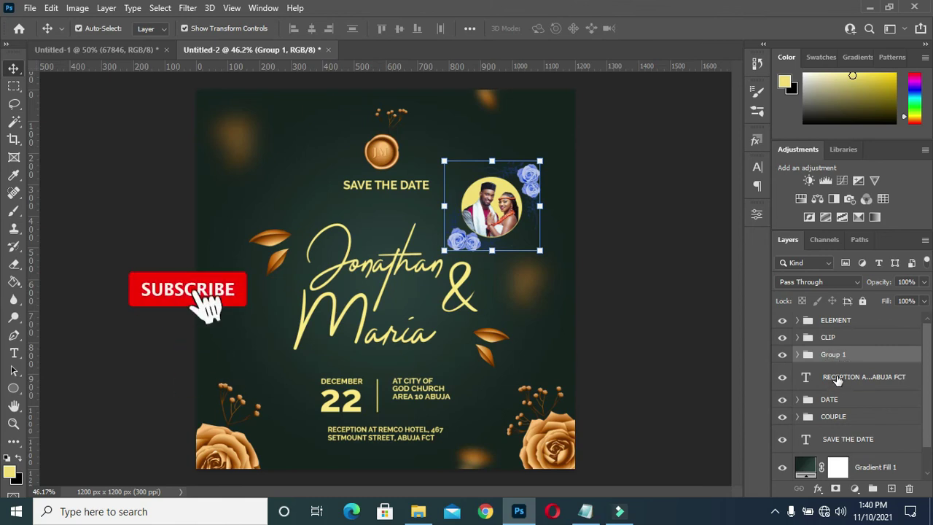
pyautogui.click(831, 377)
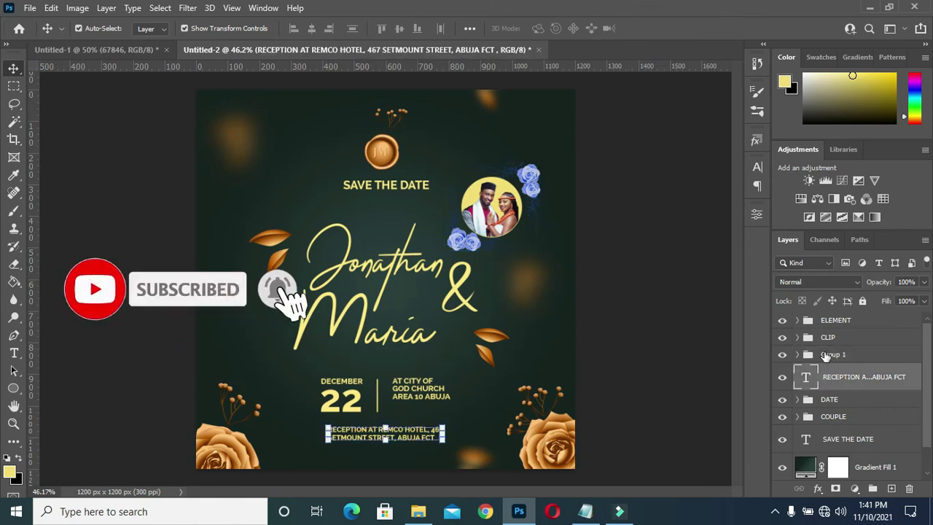
pyautogui.doubleClick(832, 354)
pyautogui.write('IMAGE')
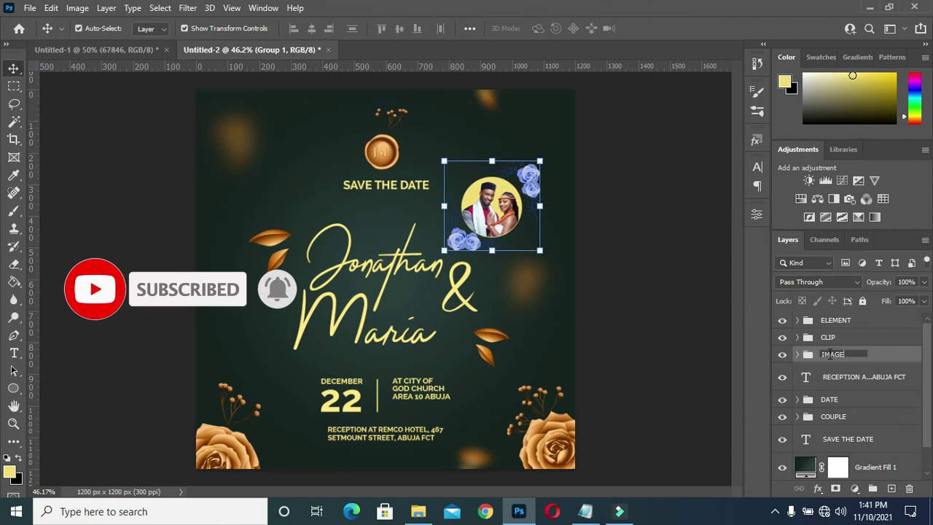
pyautogui.press('Return')
# - Group the reception address text and name the group RECEPTION
pyautogui.click(835, 377)
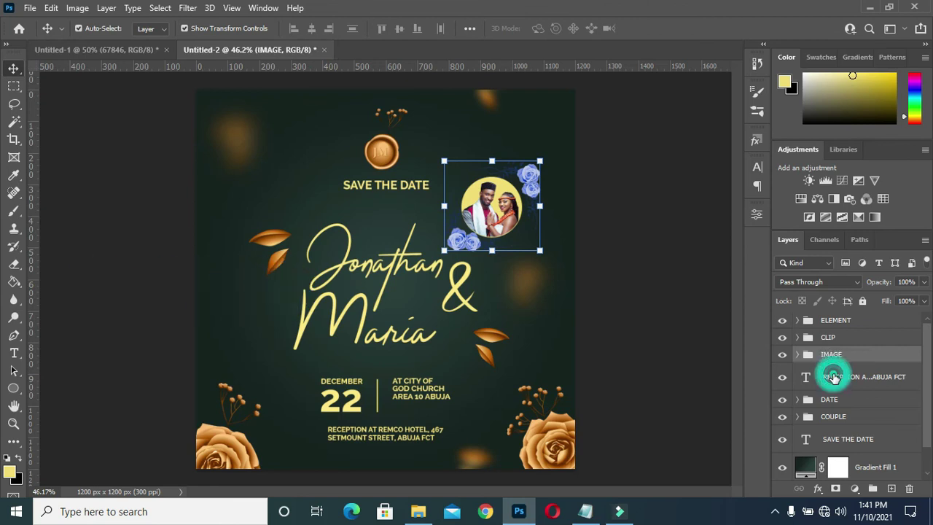
pyautogui.hotkey('ctrl', 'g')
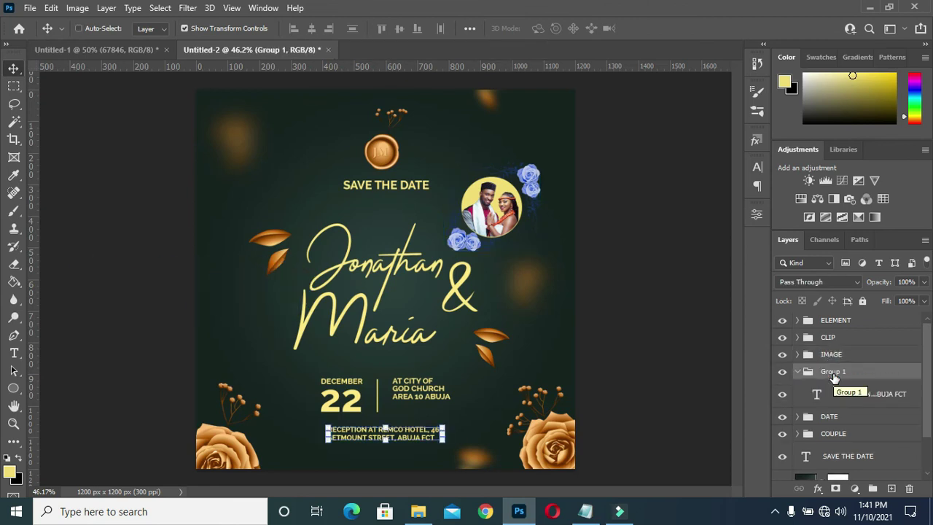
pyautogui.click(799, 371)
pyautogui.doubleClick(833, 372)
pyautogui.write('RECEPTION')
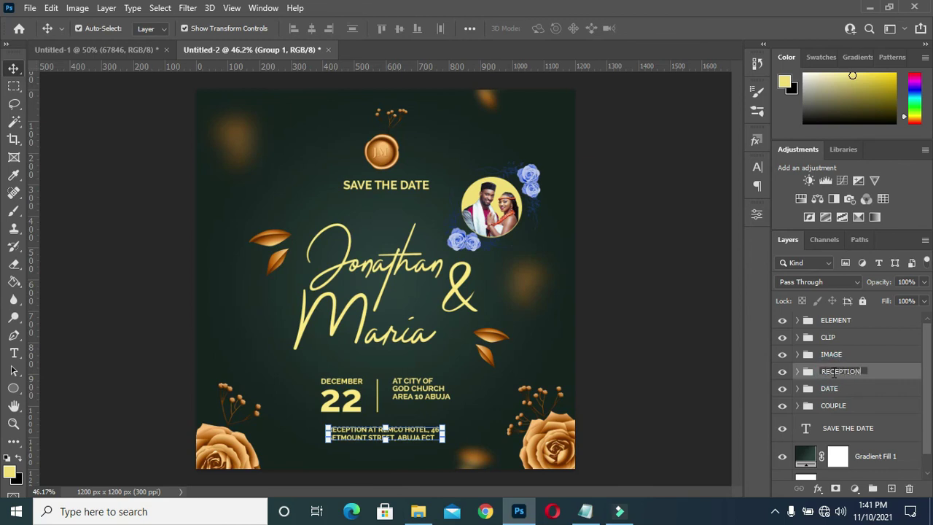
pyautogui.press('Return')
# - Group the SAVE THE DATE text into a group named SAVE THE DATE
pyautogui.click(832, 428)
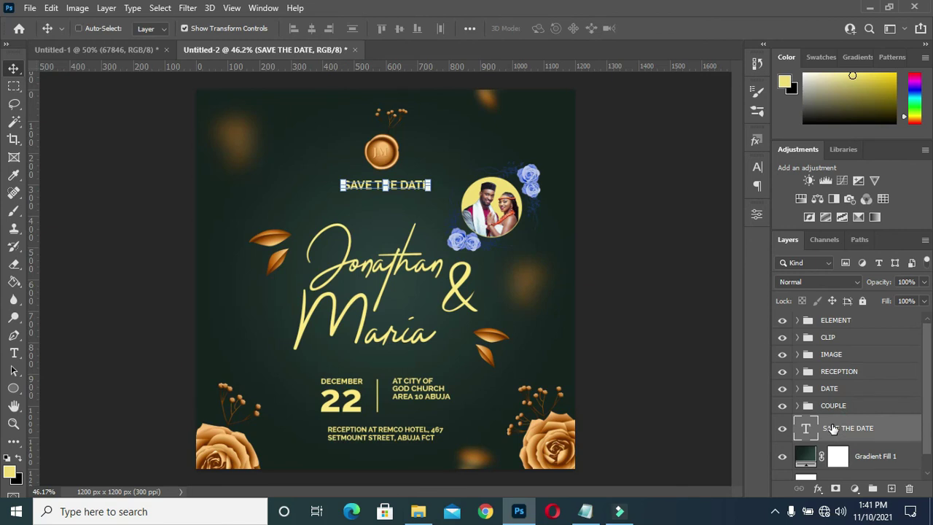
pyautogui.hotkey('ctrl', 'g')
pyautogui.doubleClick(833, 422)
pyautogui.write('SAVE THE DA')
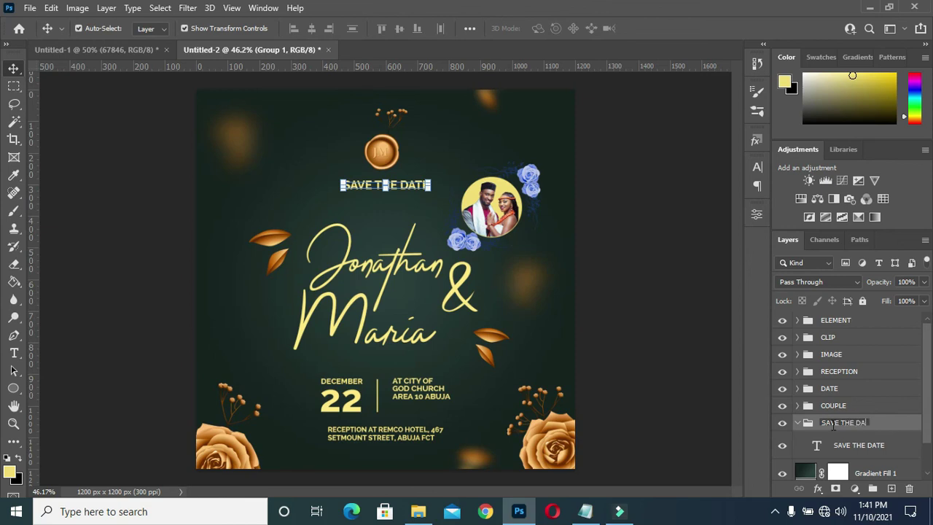
pyautogui.write('TE')
pyautogui.press('Return')
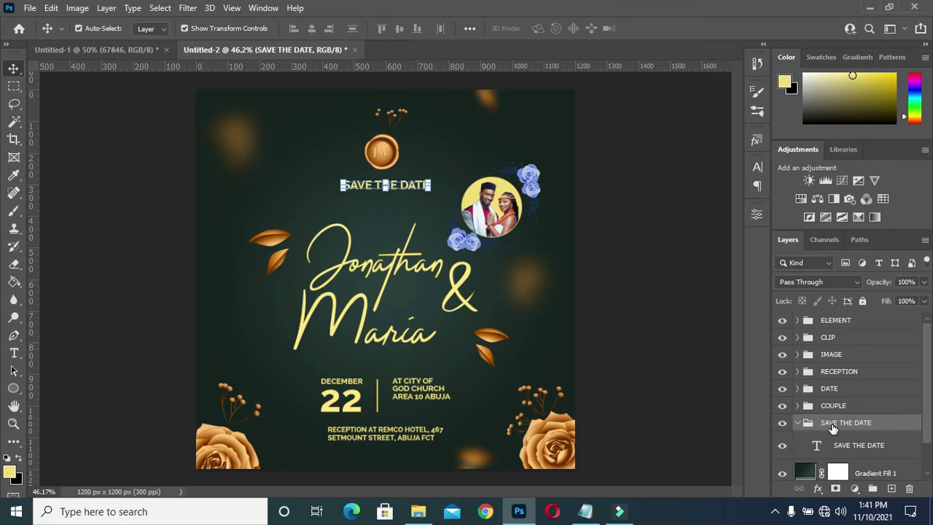
pyautogui.click(799, 424)
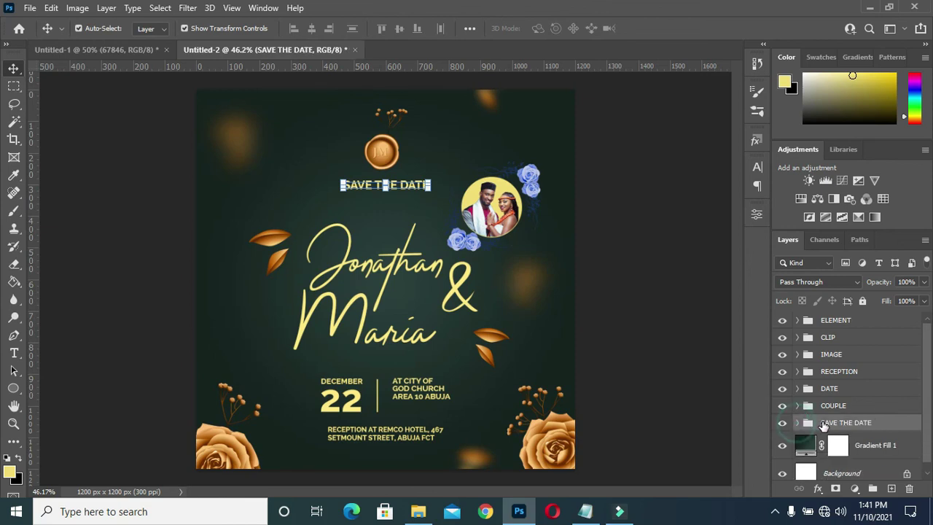
# - Group the Gradient Fill 1 background layer and name the group BG
pyautogui.click(858, 437)
pyautogui.hotkey('ctrl', 'g')
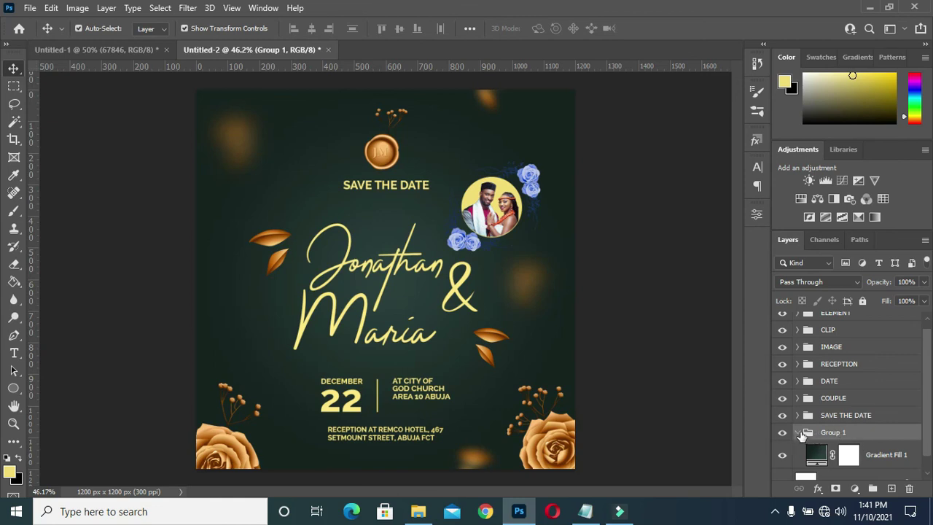
pyautogui.click(799, 433)
pyautogui.doubleClick(837, 440)
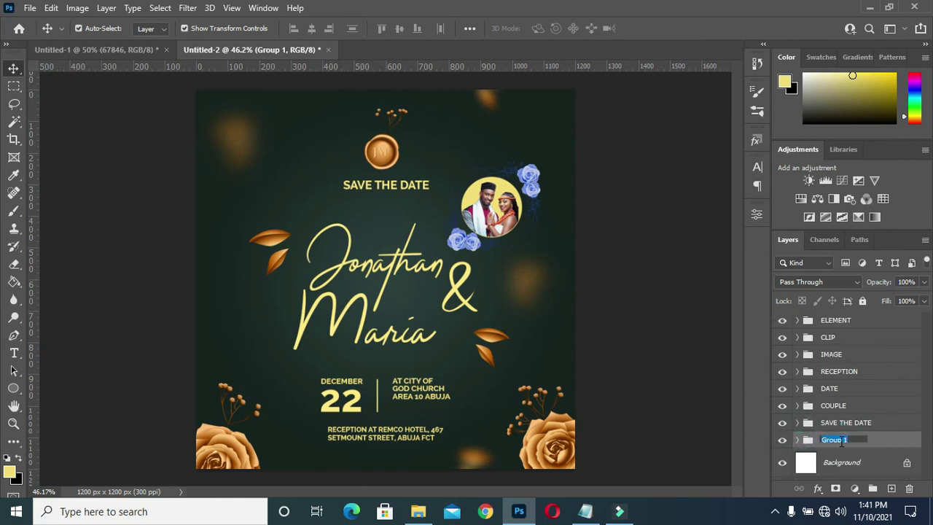
pyautogui.write('BG')
pyautogui.press('Return')
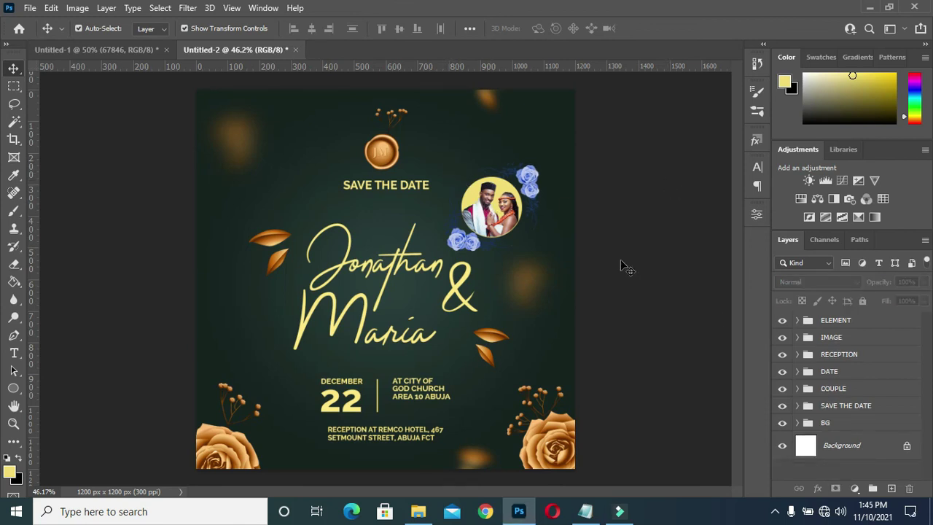
# - Enlarge the IMAGE group photo to 118.68% and stamp a merged copy of the design as Layer 1
pyautogui.click(831, 388)
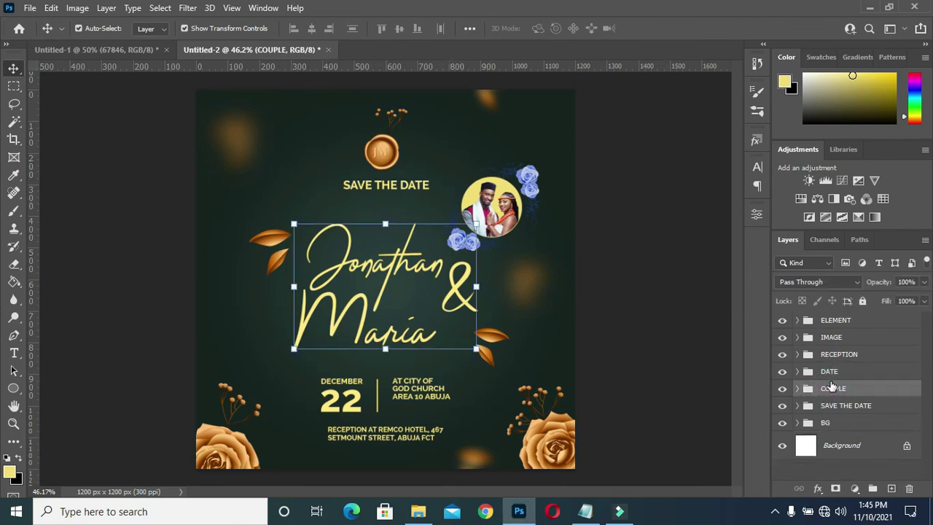
pyautogui.click(829, 337)
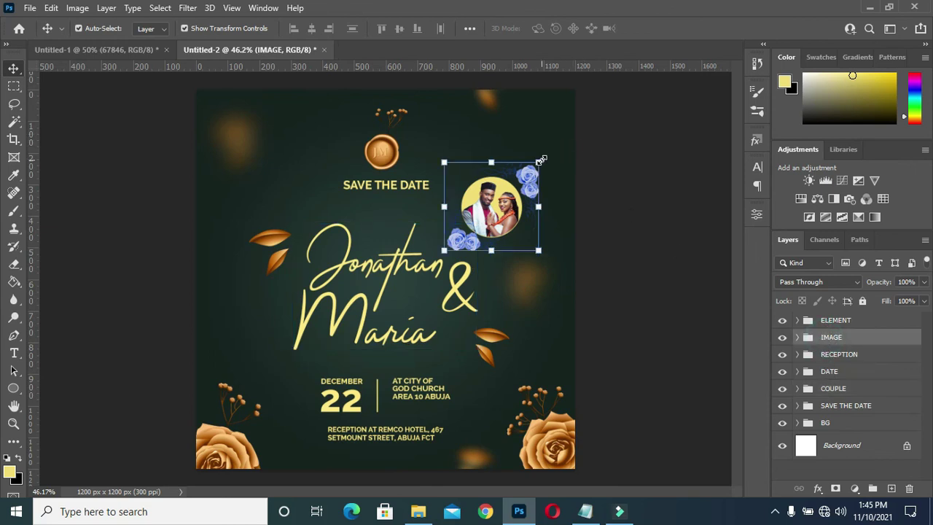
pyautogui.moveTo(540, 159); pyautogui.dragTo(559, 142)
pyautogui.click(677, 27)
pyautogui.click(641, 159)
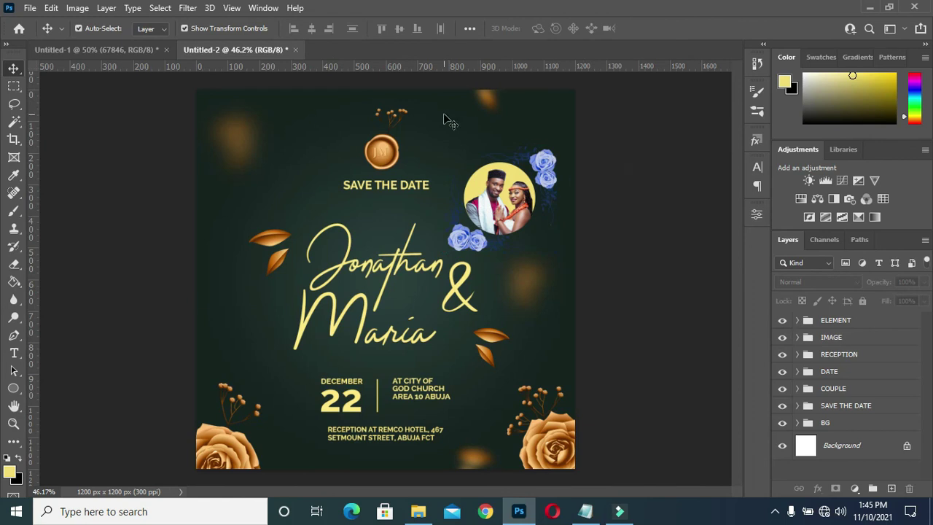
pyautogui.hotkey('ctrl', 'shift', 'alt', 'e')
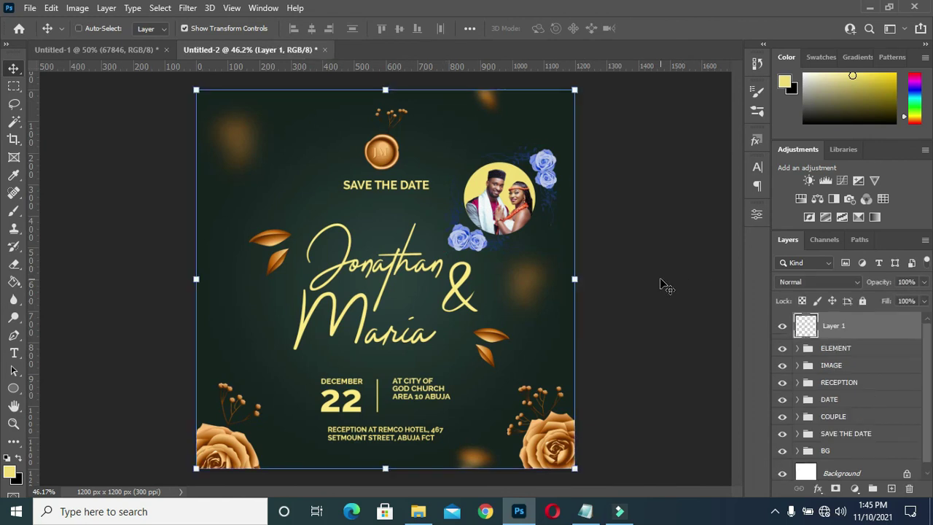
pyautogui.click(182, 8)
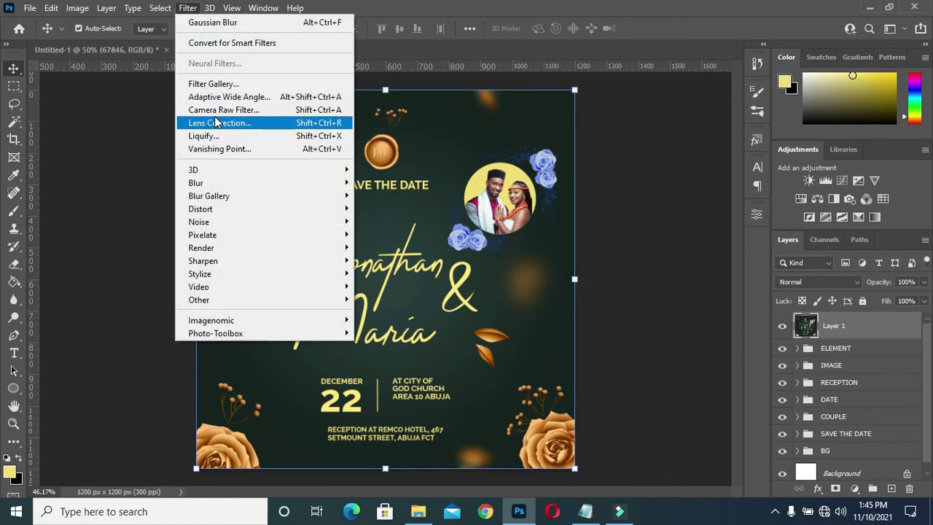
# - In Camera Raw, set Temperature -22, Tint +14, Contrast +20 and Shadows +4 on the merged layer
pyautogui.click(218, 109)
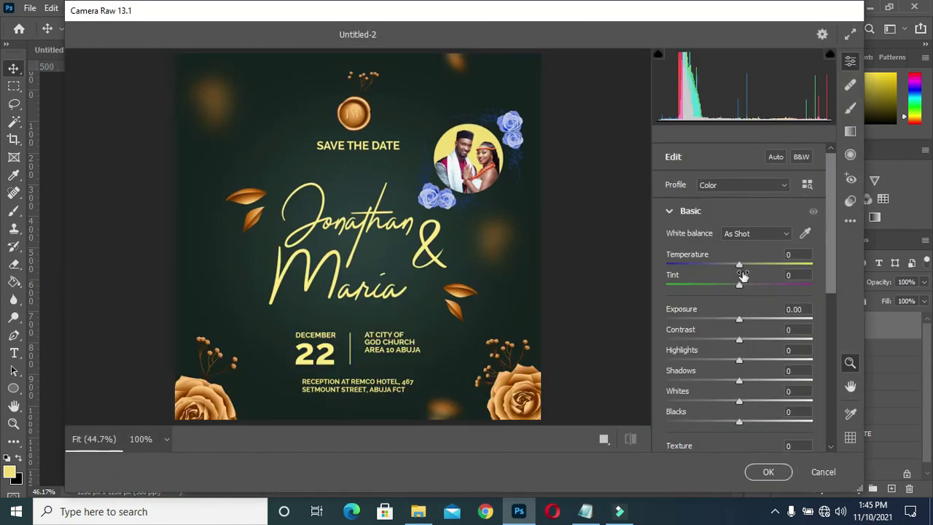
pyautogui.moveTo(740, 268); pyautogui.dragTo(724, 269)
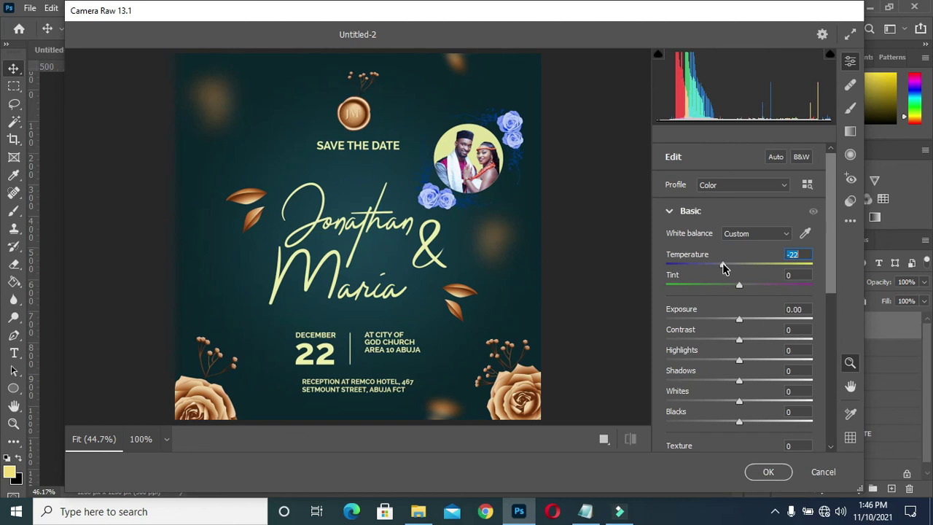
pyautogui.moveTo(739, 285); pyautogui.dragTo(749, 285)
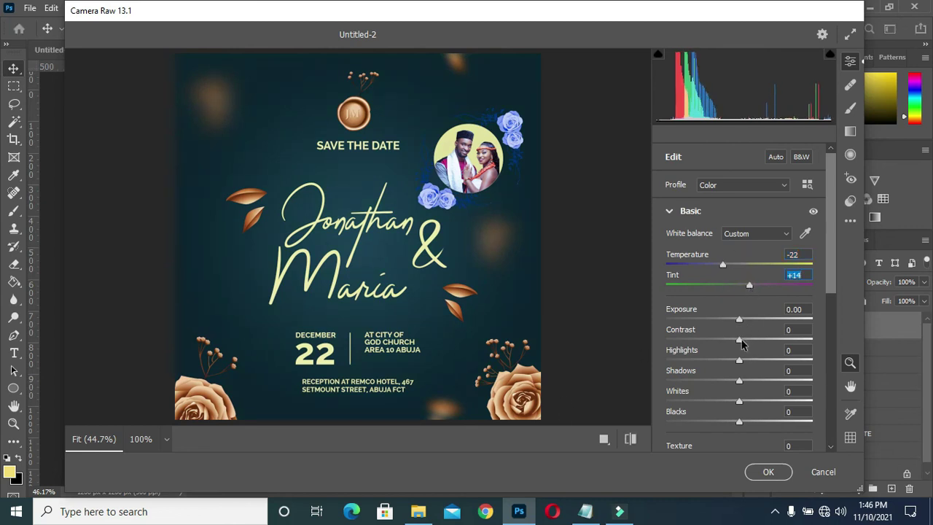
pyautogui.moveTo(740, 341); pyautogui.dragTo(755, 341)
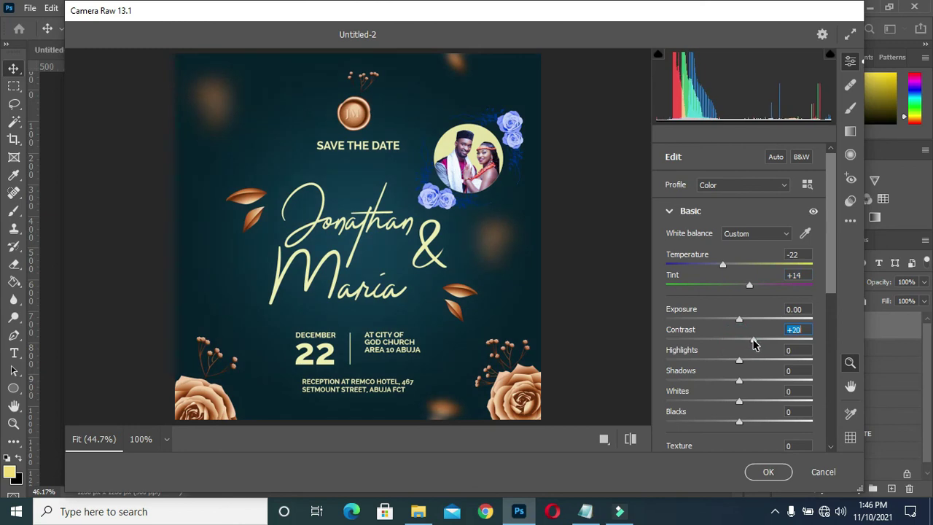
pyautogui.moveTo(741, 380); pyautogui.dragTo(745, 381)
pyautogui.moveTo(747, 385); pyautogui.dragTo(744, 385)
# - Add Clarity +12, lower Saturation slightly, and apply the Camera Raw grade
pyautogui.scroll(-2, 749, 411)
pyautogui.scroll(-1, 744, 387)
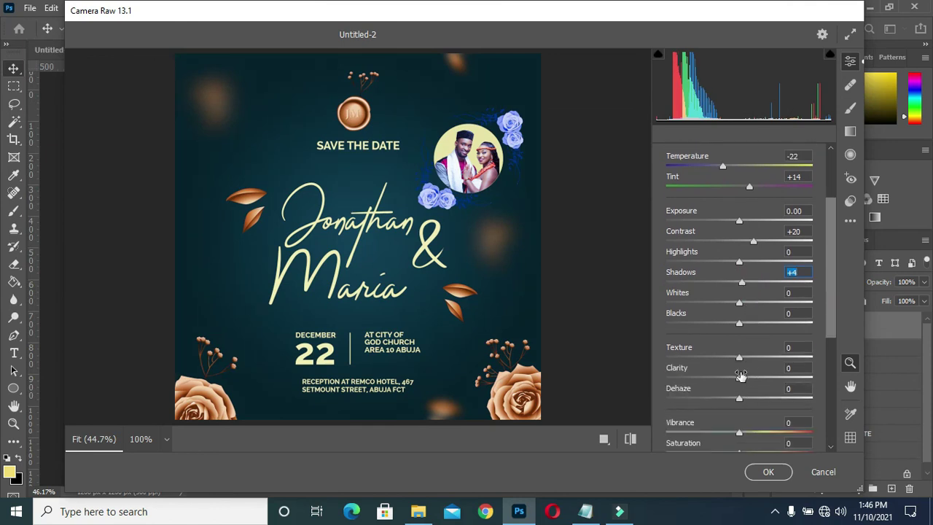
pyautogui.moveTo(744, 379); pyautogui.dragTo(750, 379)
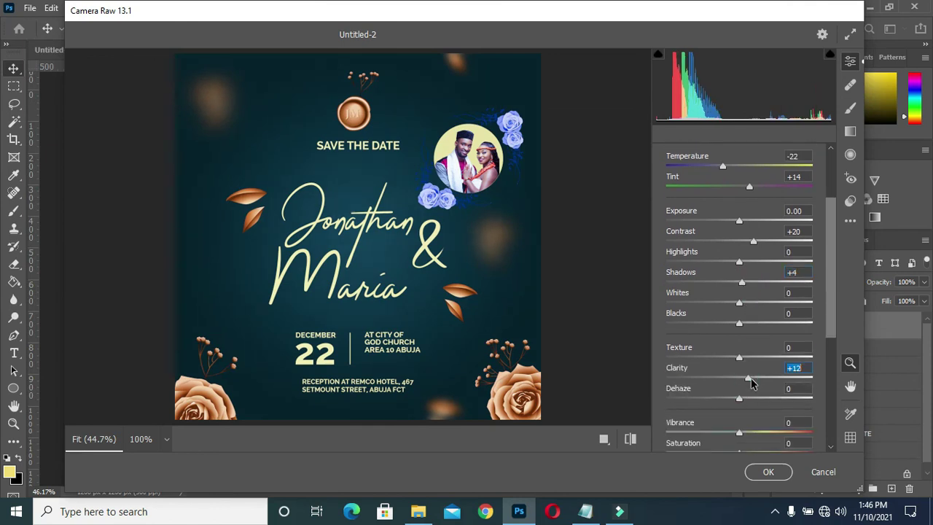
pyautogui.scroll(-2, 753, 394)
pyautogui.scroll(-1, 744, 364)
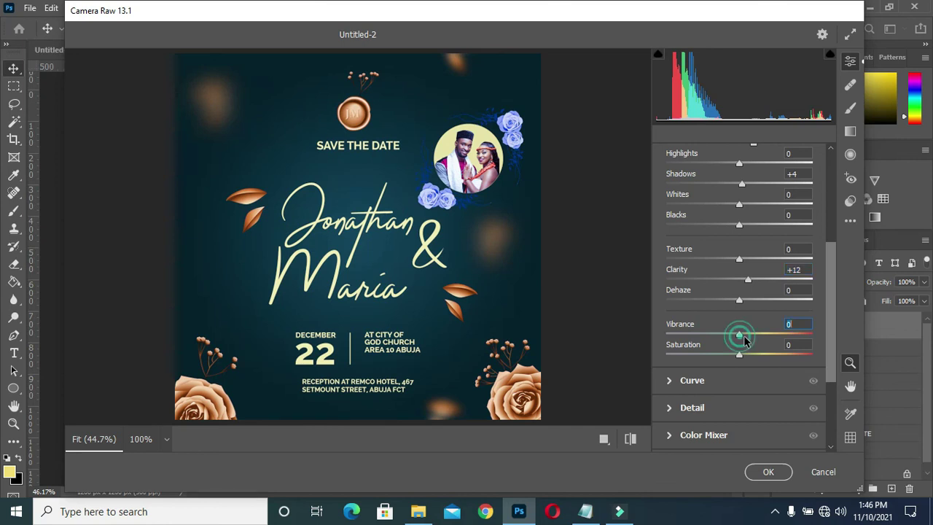
pyautogui.moveTo(736, 354); pyautogui.dragTo(729, 355)
pyautogui.click(768, 472)
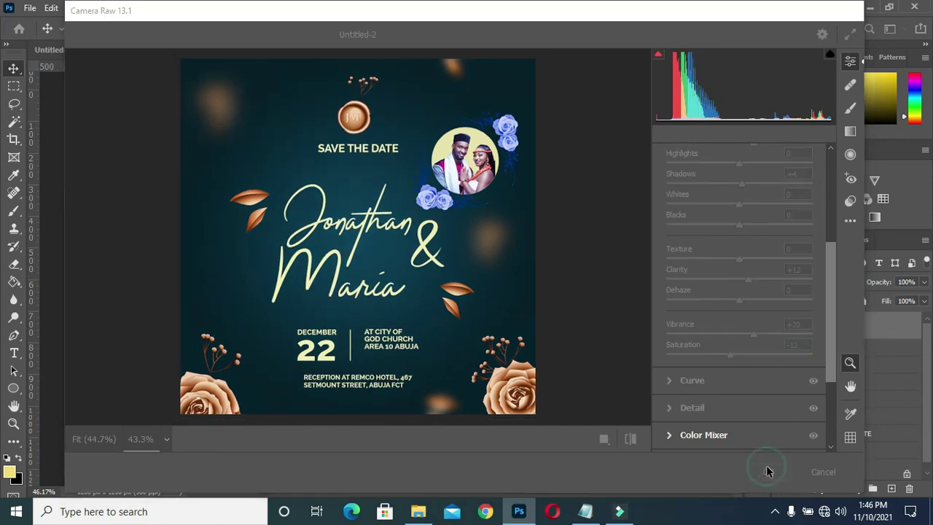